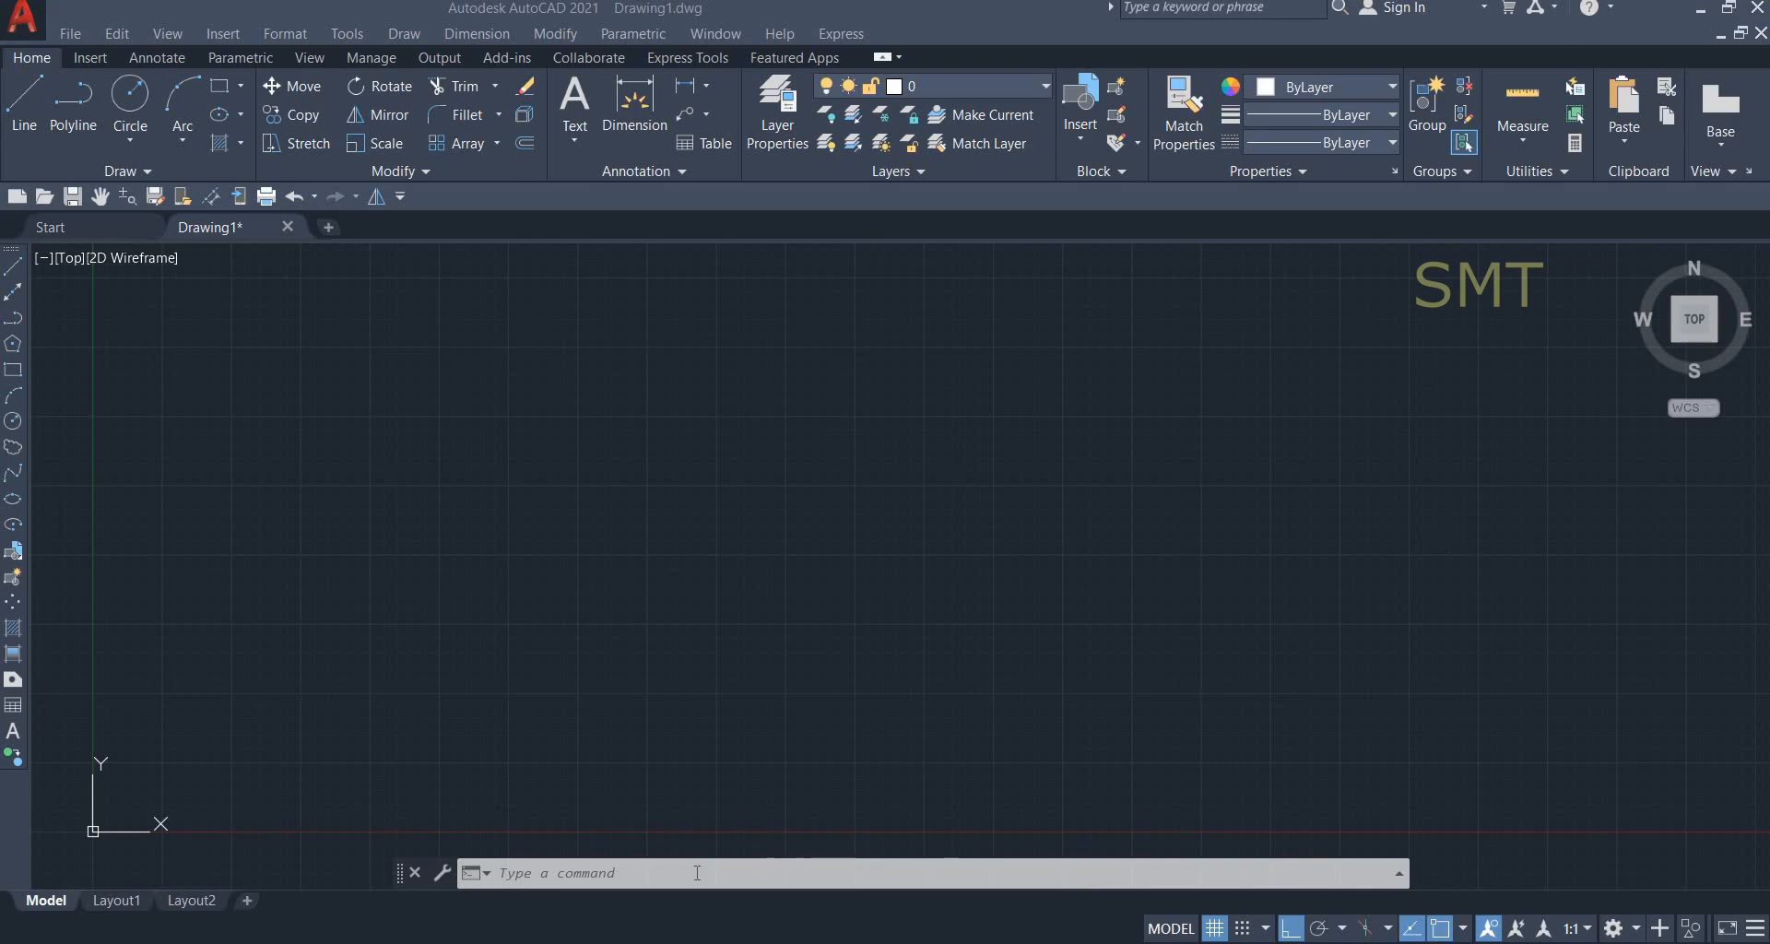
Set the model space limits with the default lower left corner 0,0 and the upper right corner at 40',60'.
{"action": "left_click", "coordinate": [912, 876]}
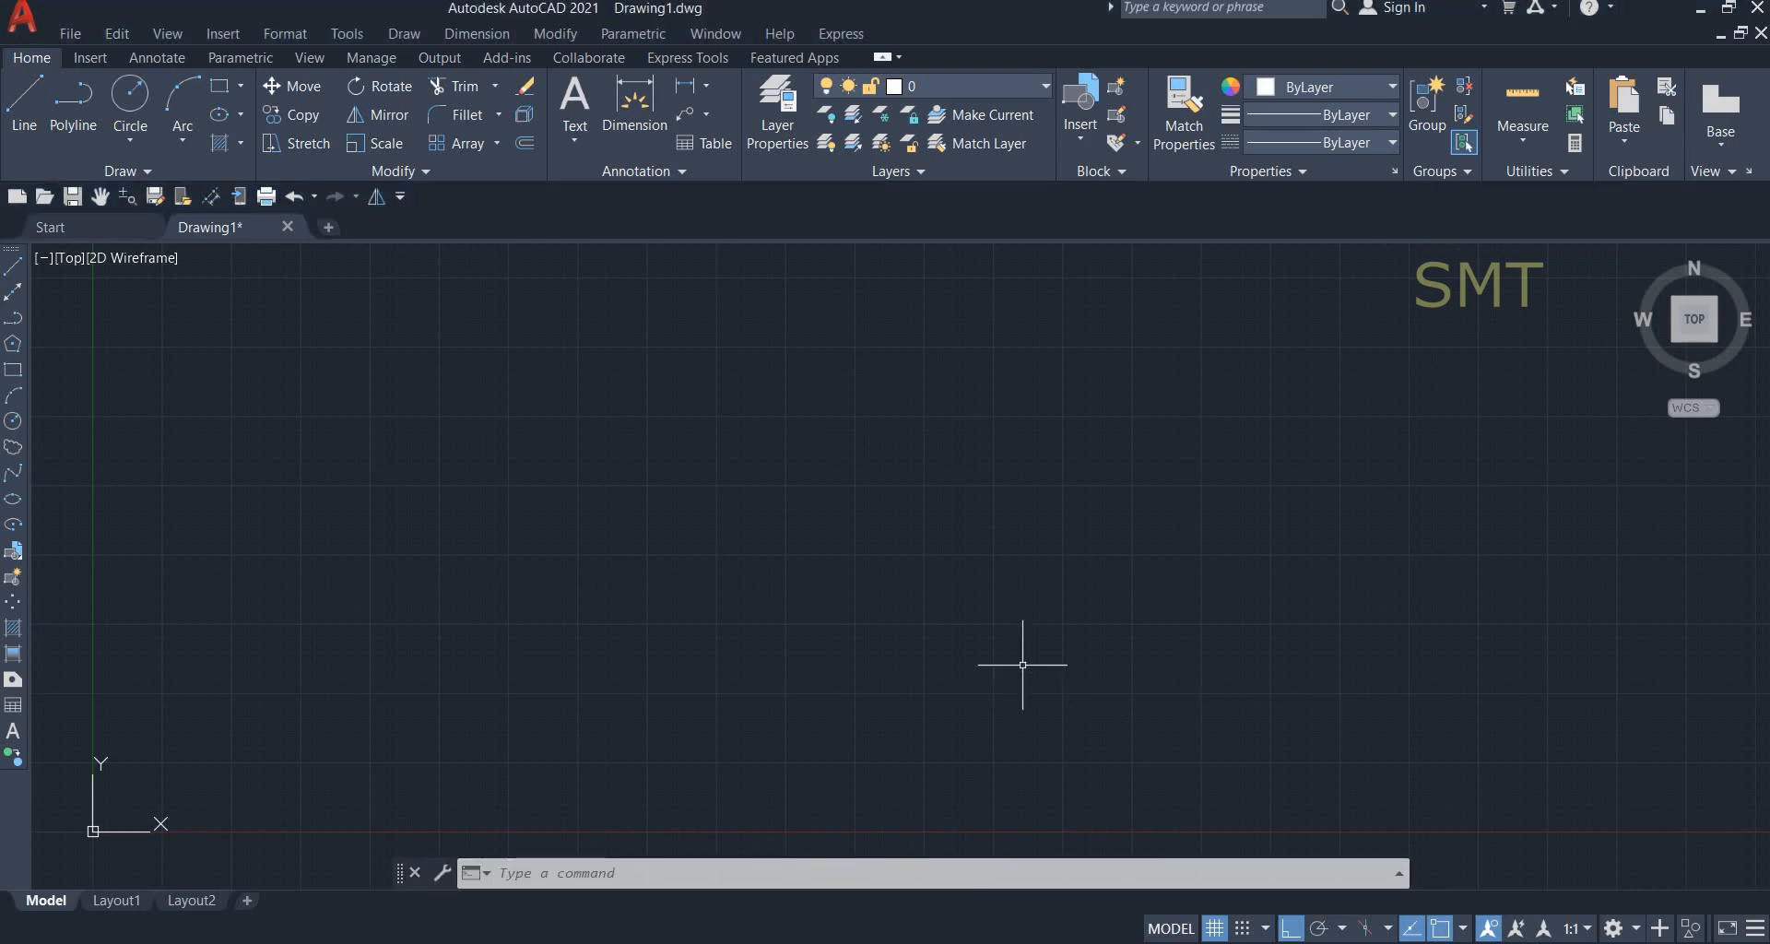
{"action": "type", "text": "LI"}
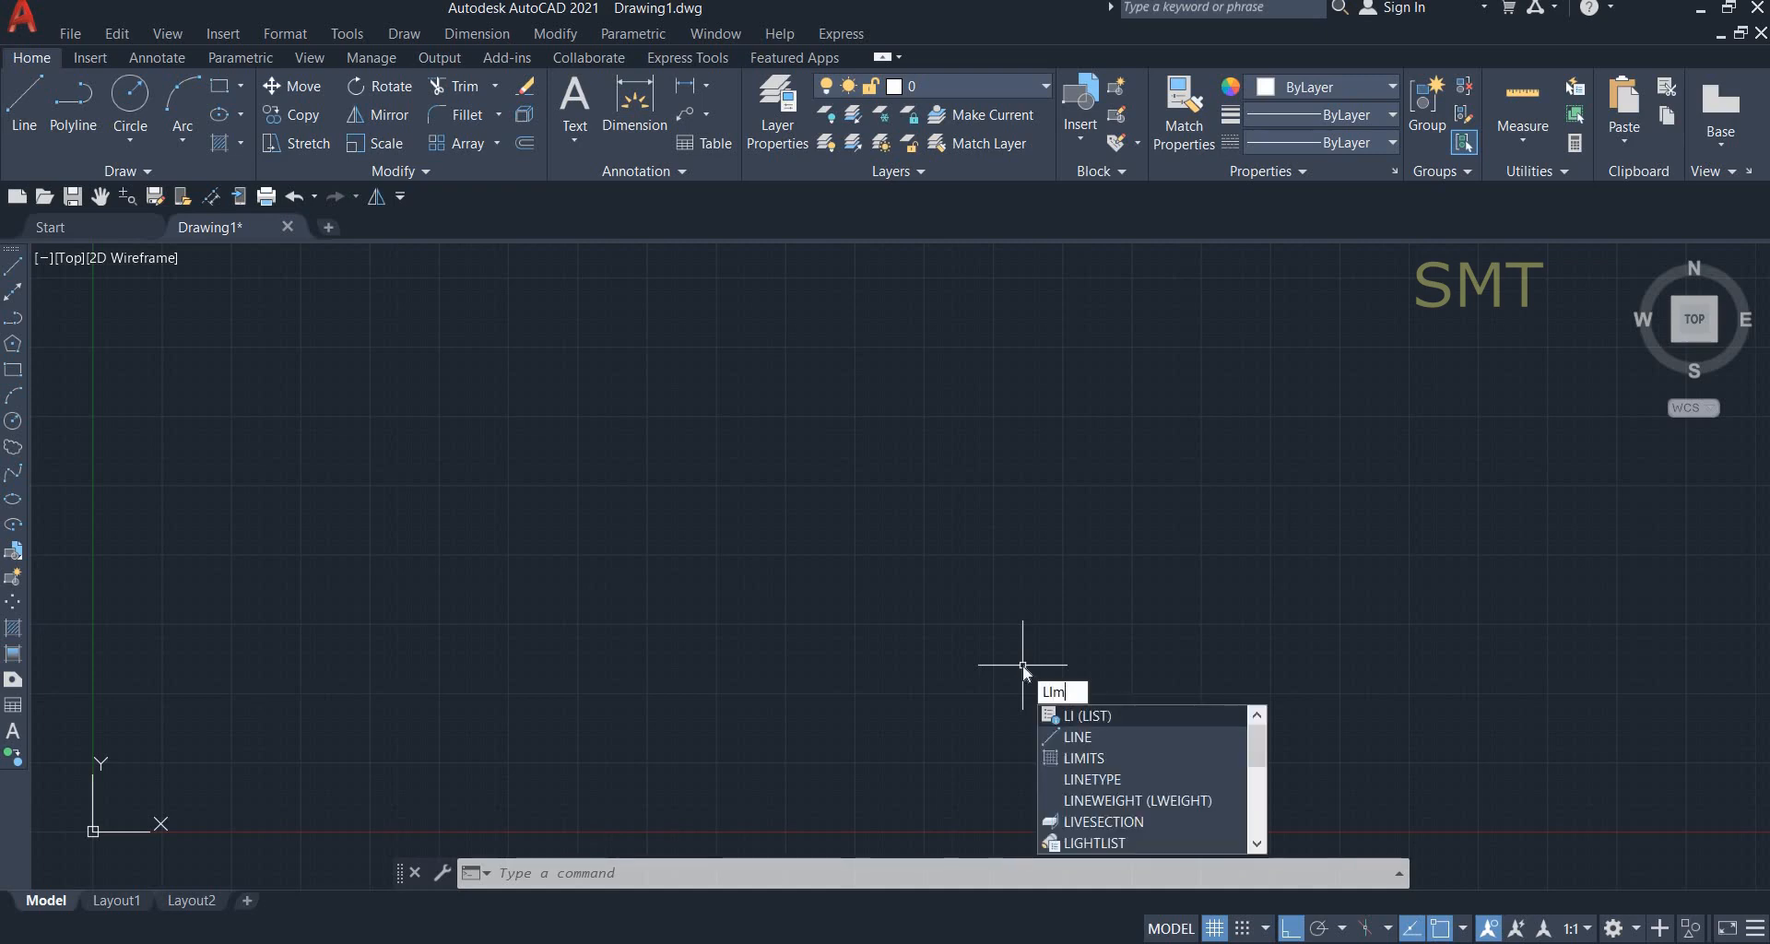
{"action": "type", "text": "MIt"}
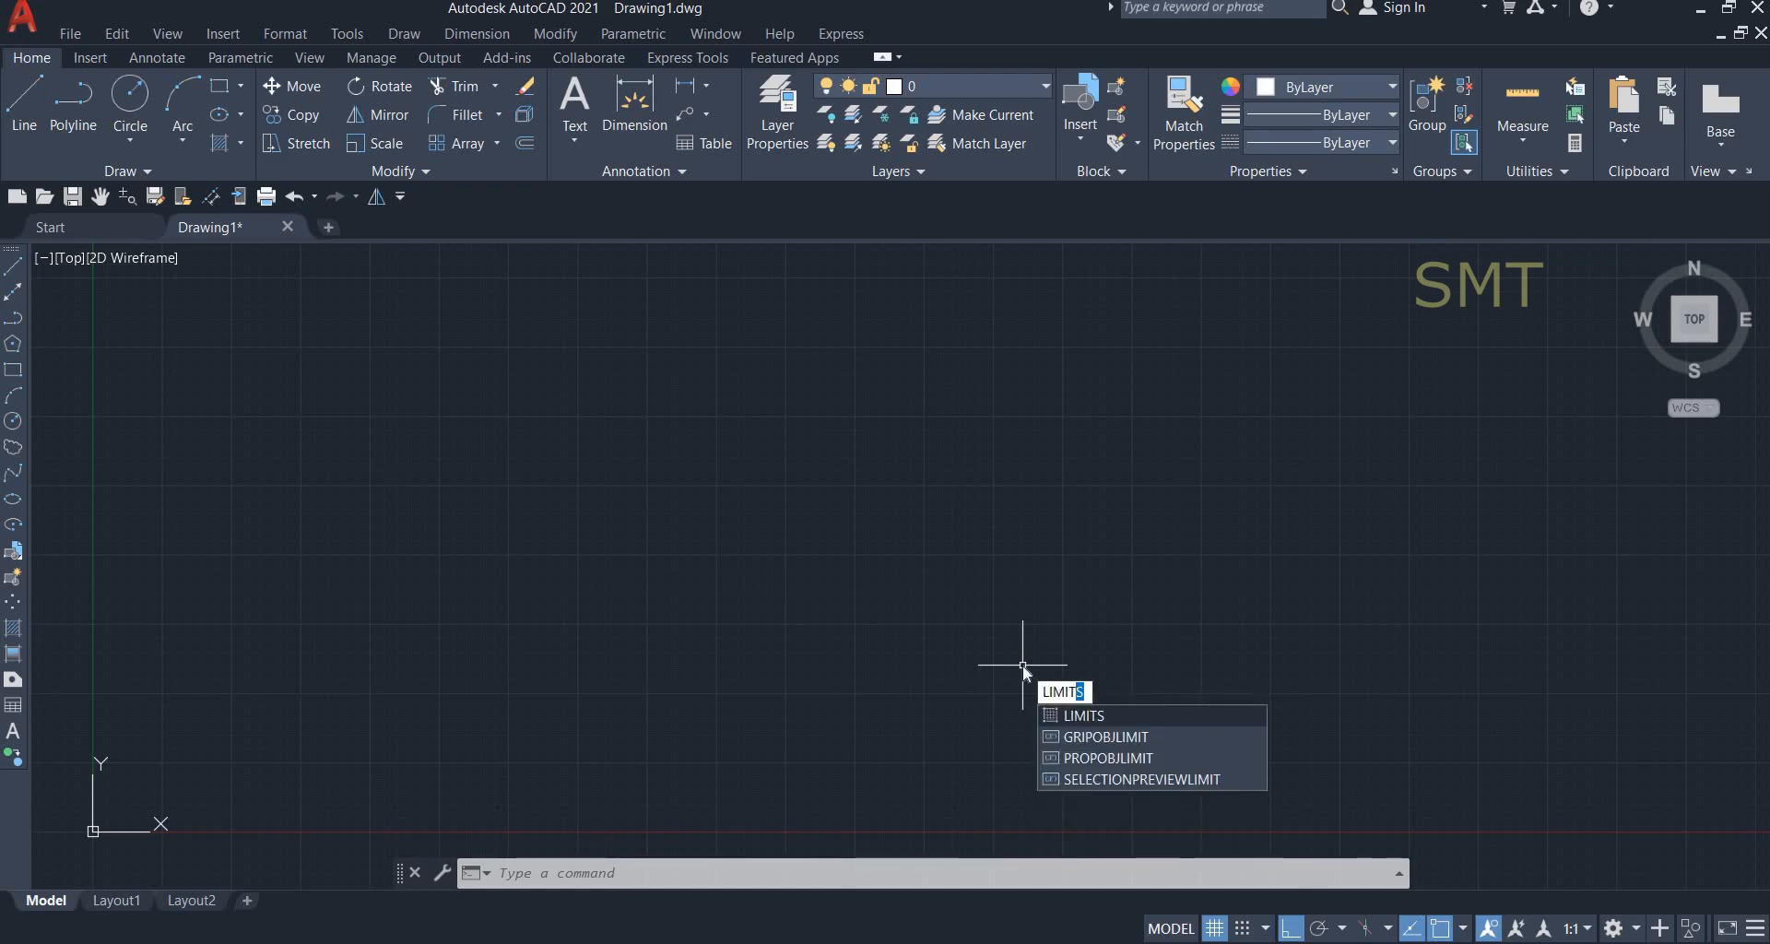
{"action": "key", "text": "Return"}
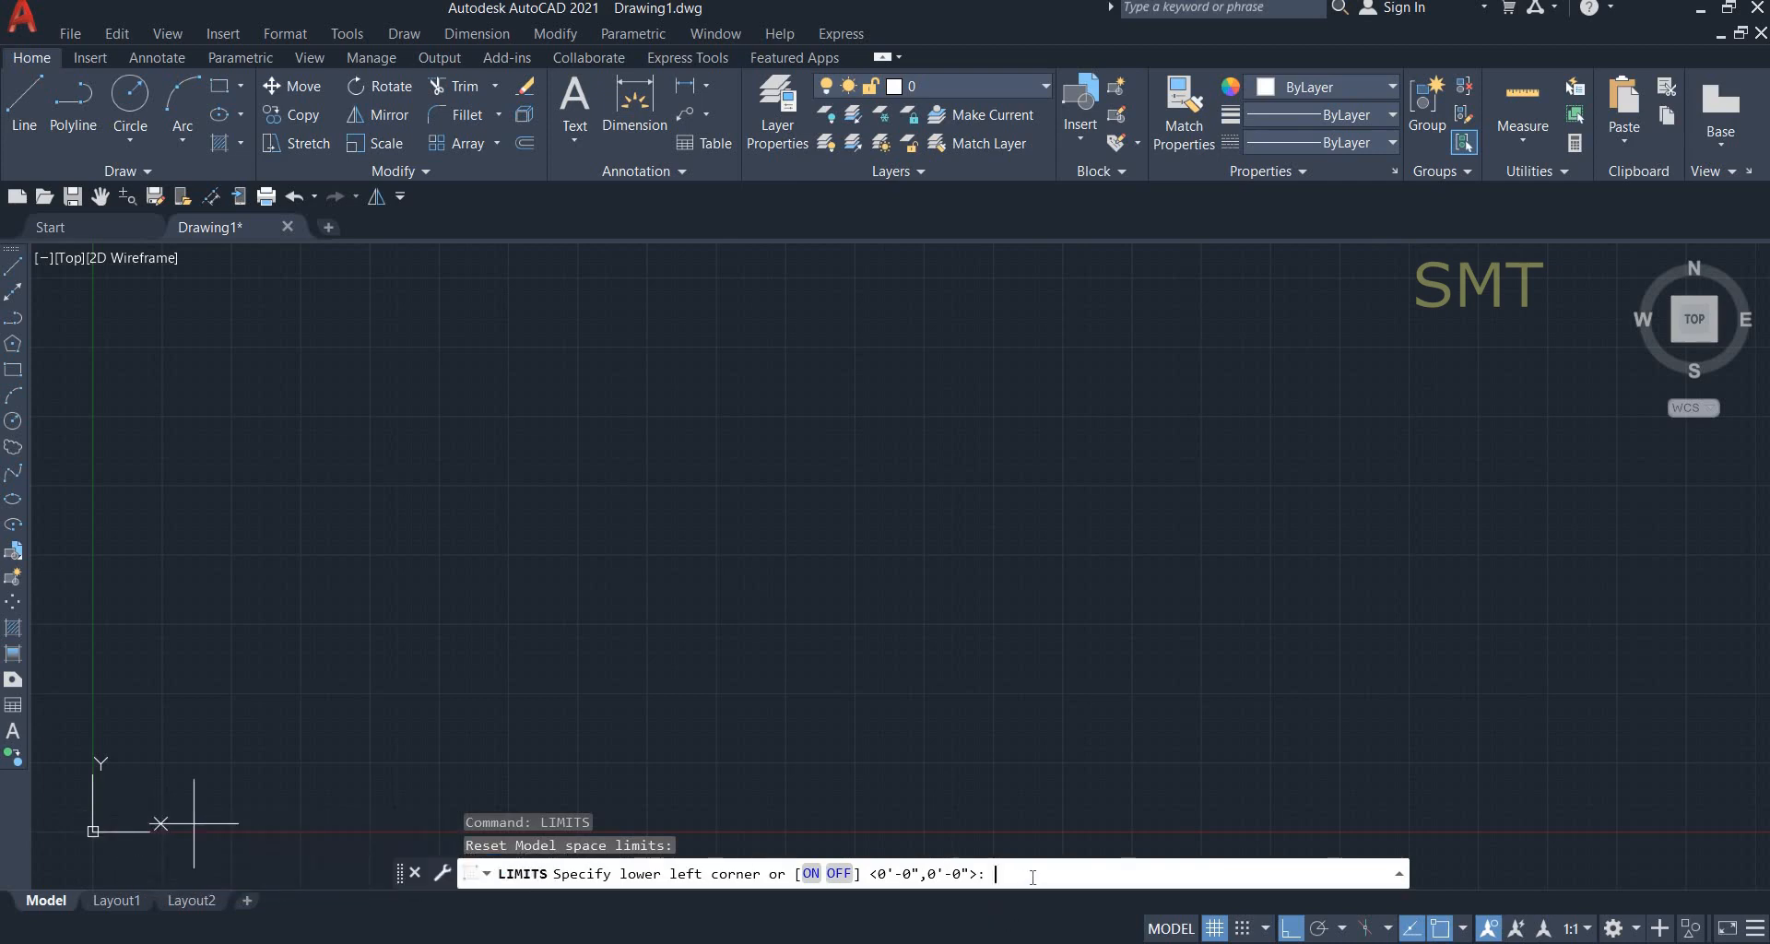
{"action": "key", "text": "Return"}
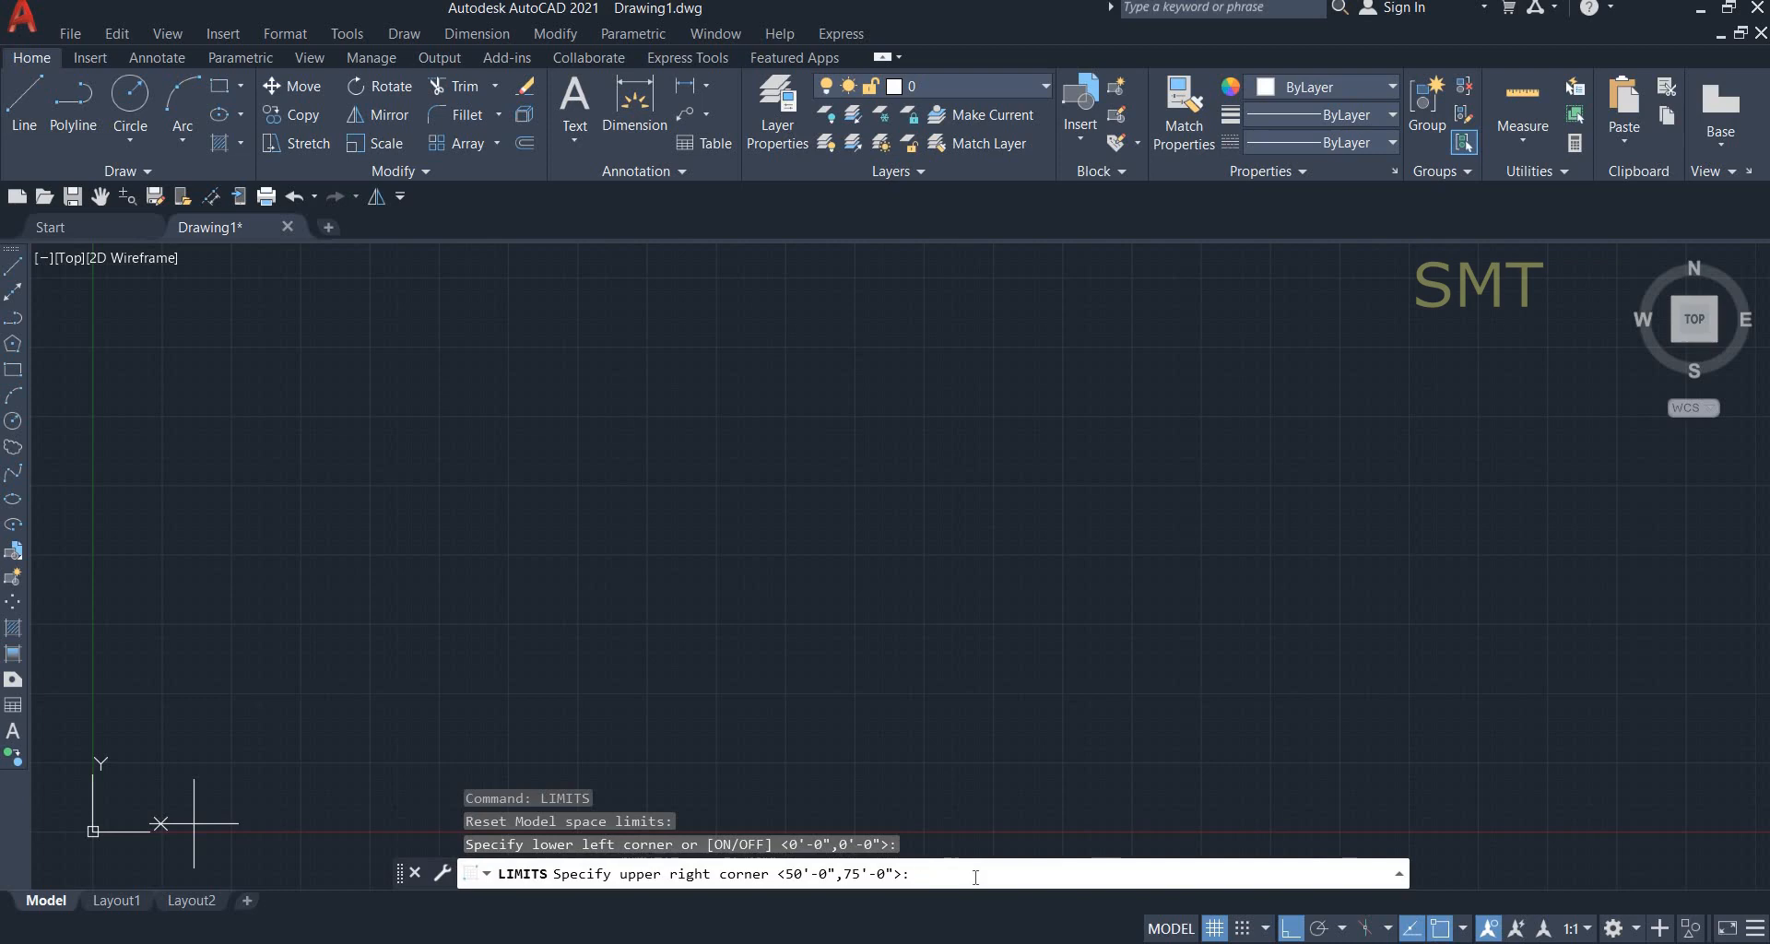
{"action": "type", "text": "40'"}
{"action": "type", "text": ",60'"}
{"action": "key", "text": "Return"}
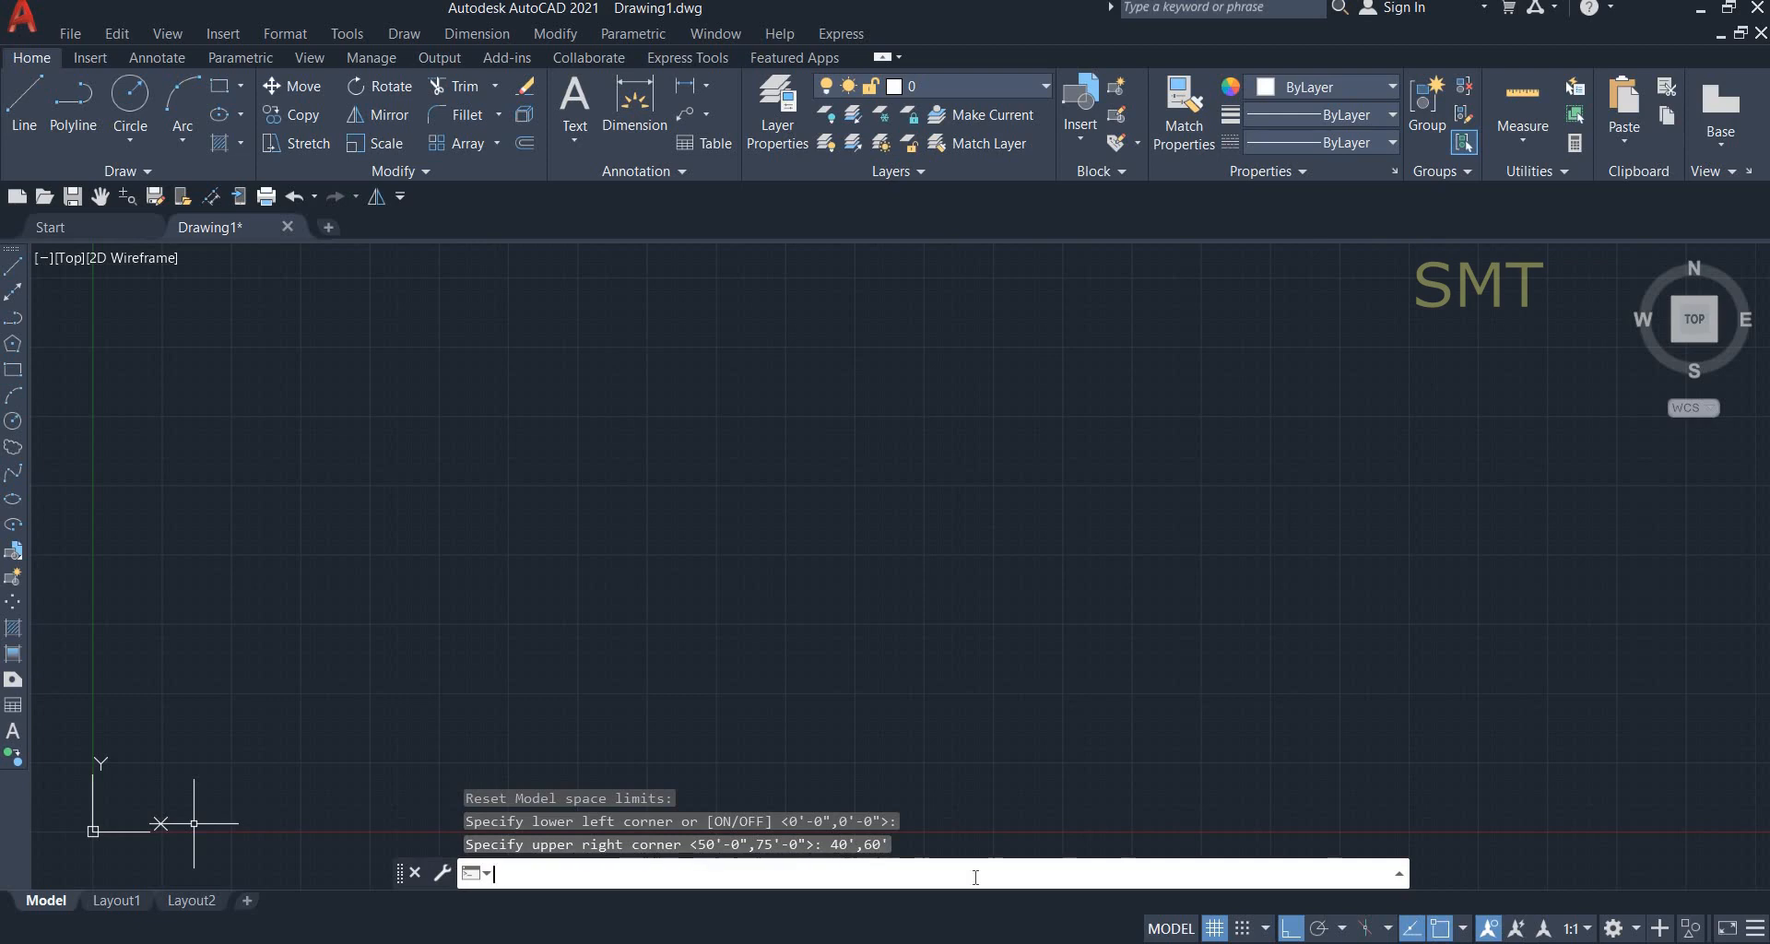
Zoom with the All option to fit the drawing limits in view.
{"action": "type", "text": "z"}
{"action": "key", "text": "Return"}
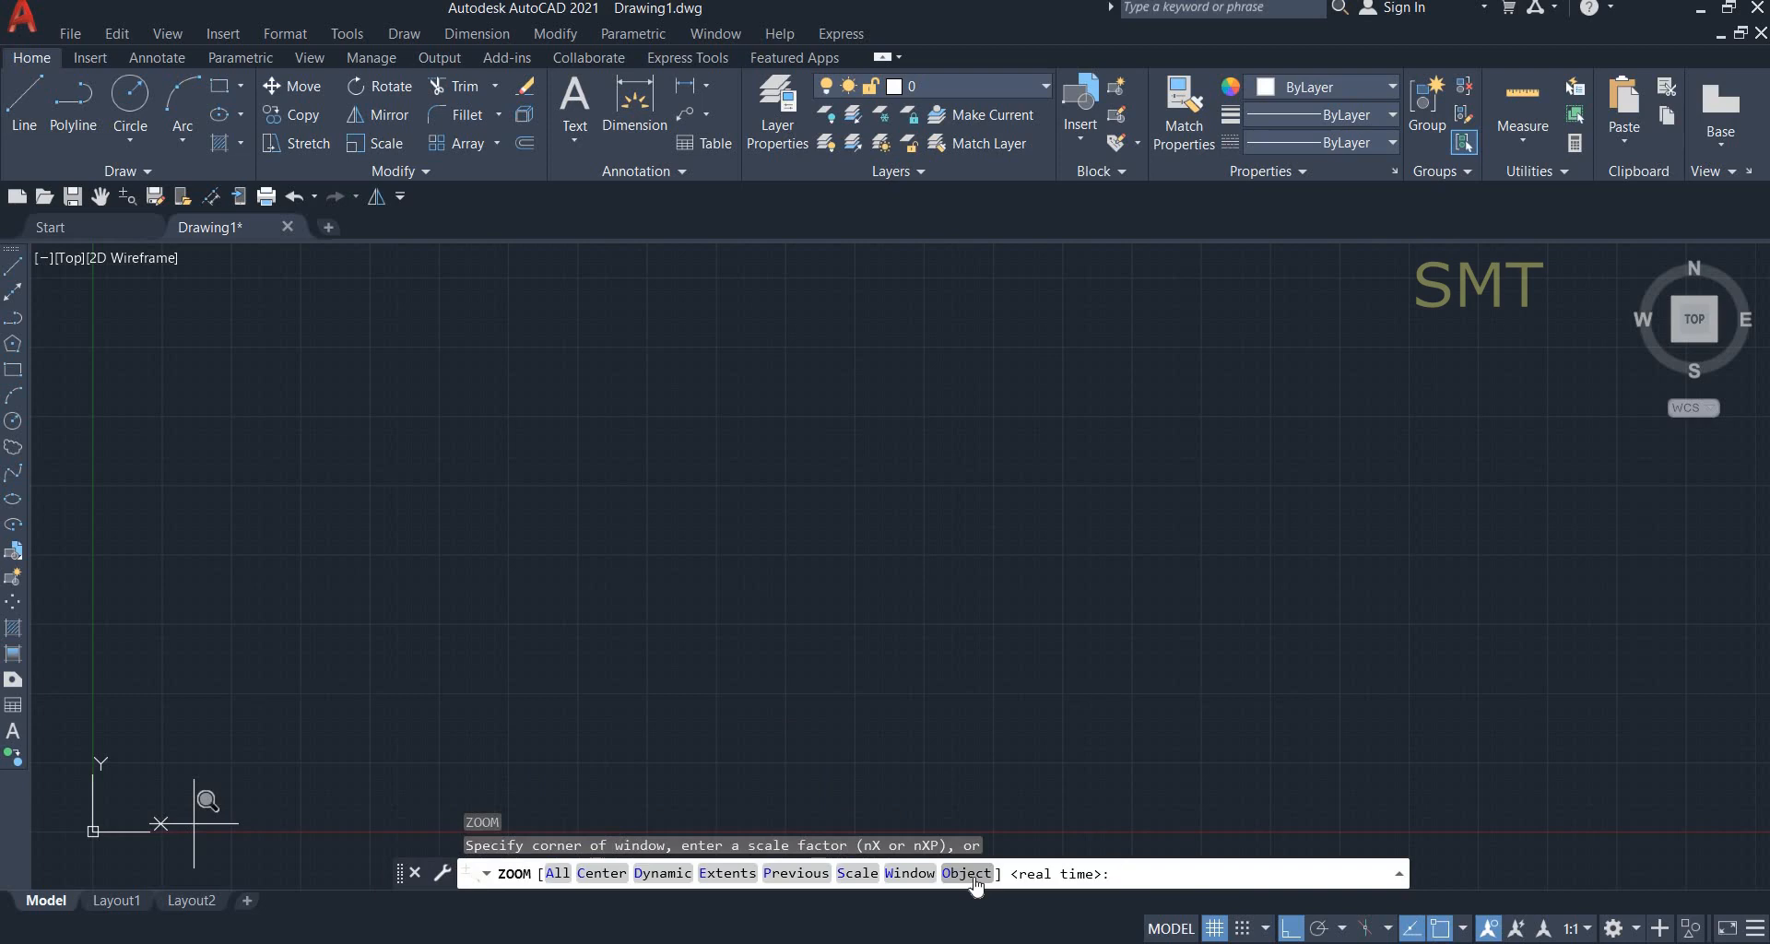
{"action": "type", "text": "a"}
{"action": "key", "text": "Return"}
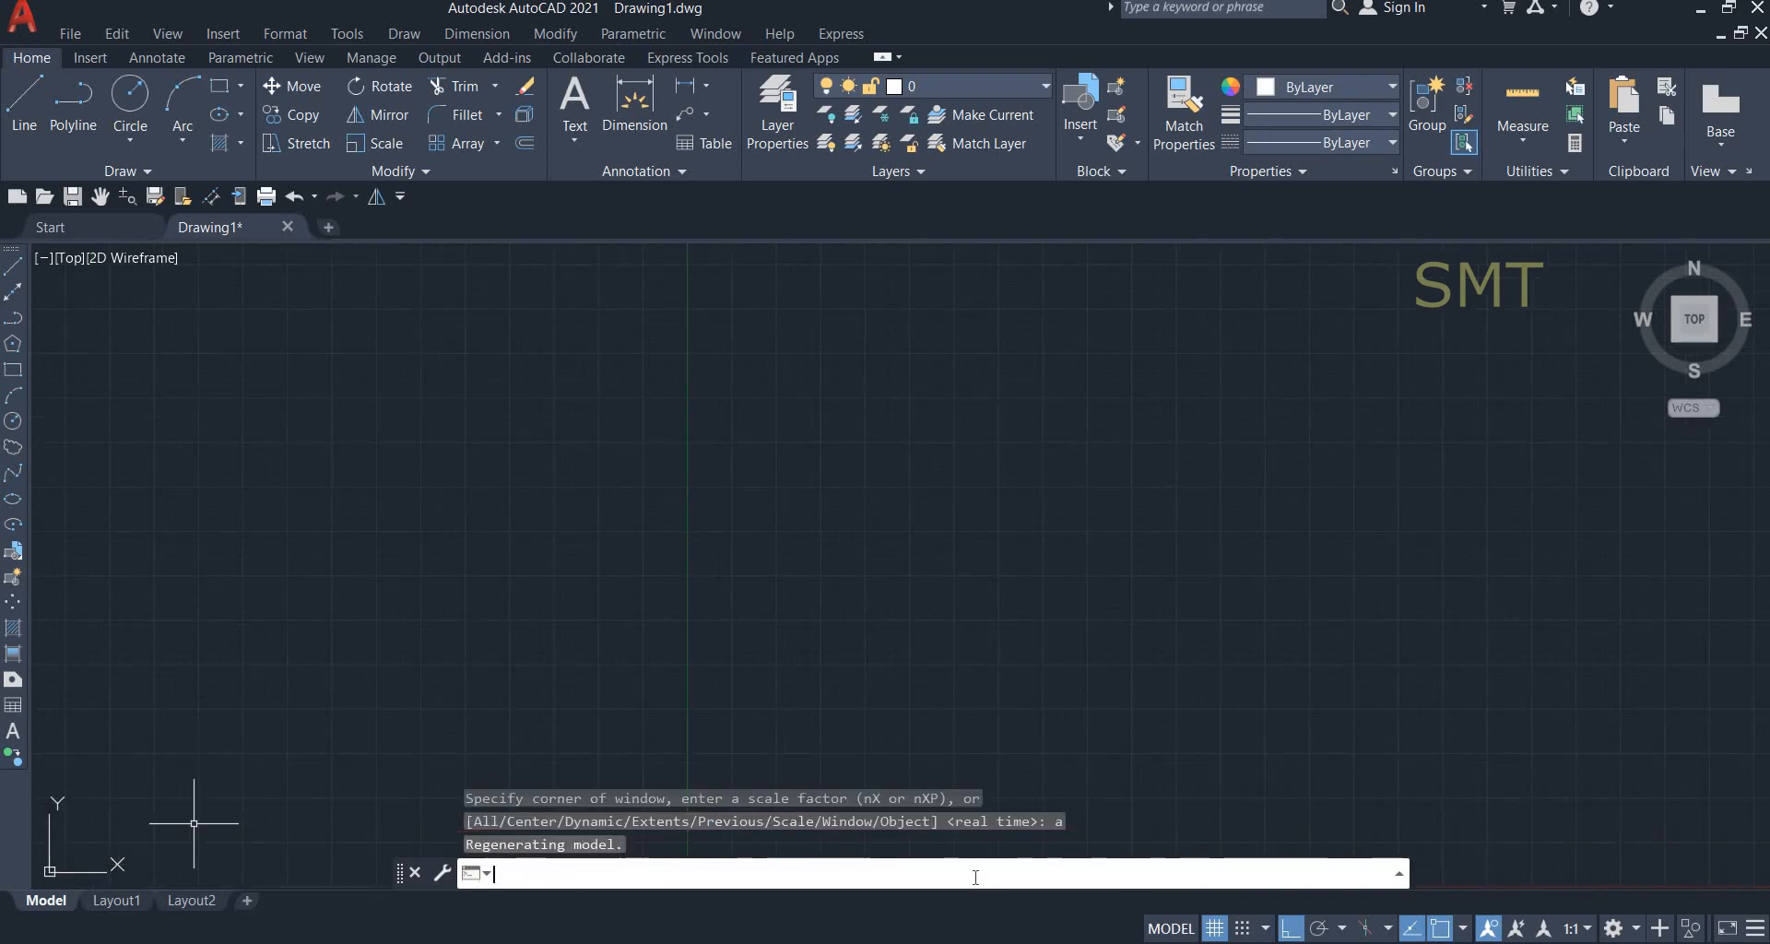
Turn limits checking on with the LIMITS command.
{"action": "type", "text": "LIMITS"}
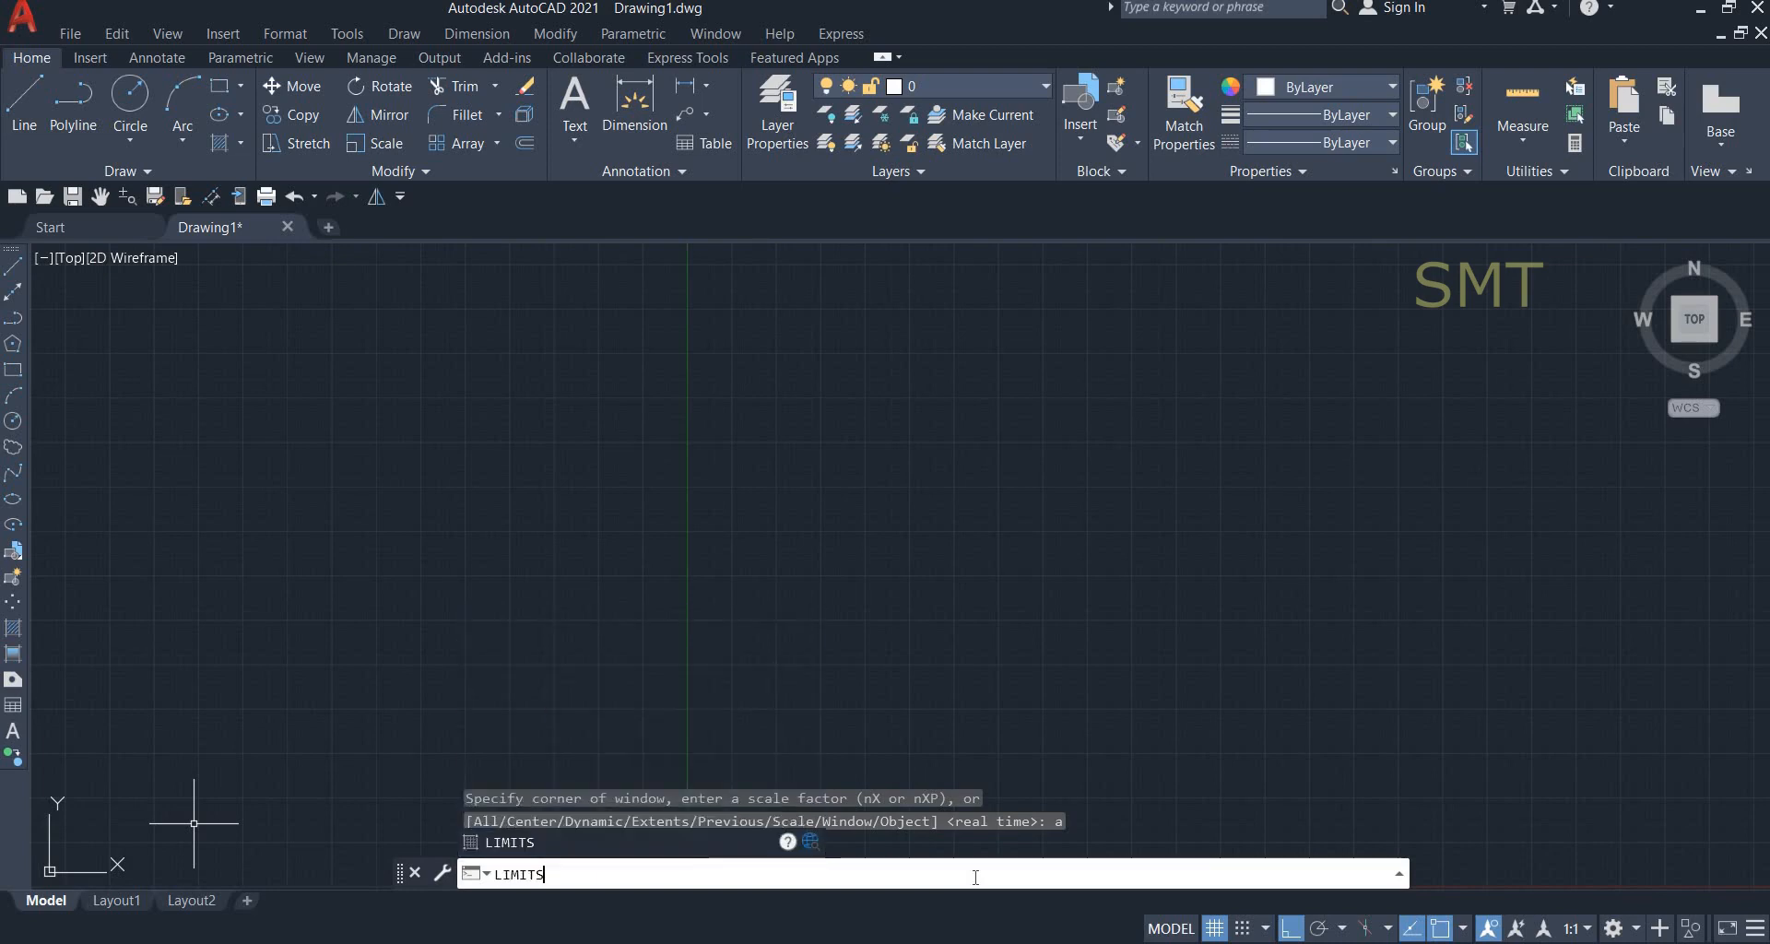
{"action": "key", "text": "Return"}
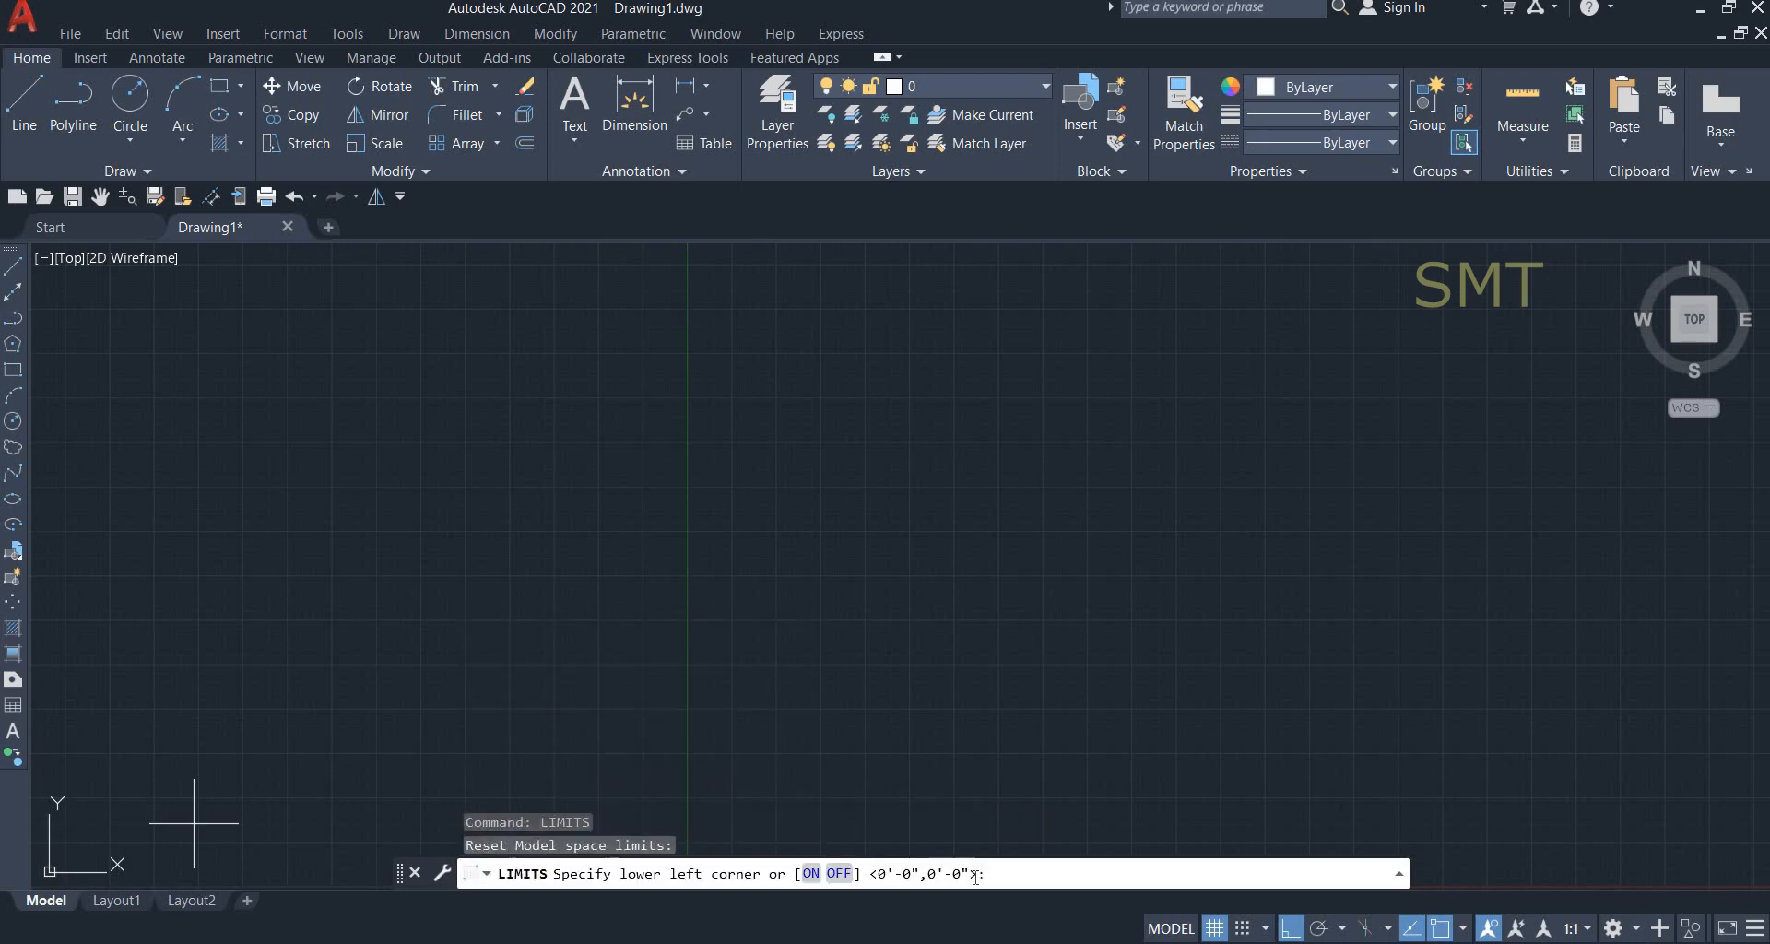
{"action": "left_click", "coordinate": [810, 872]}
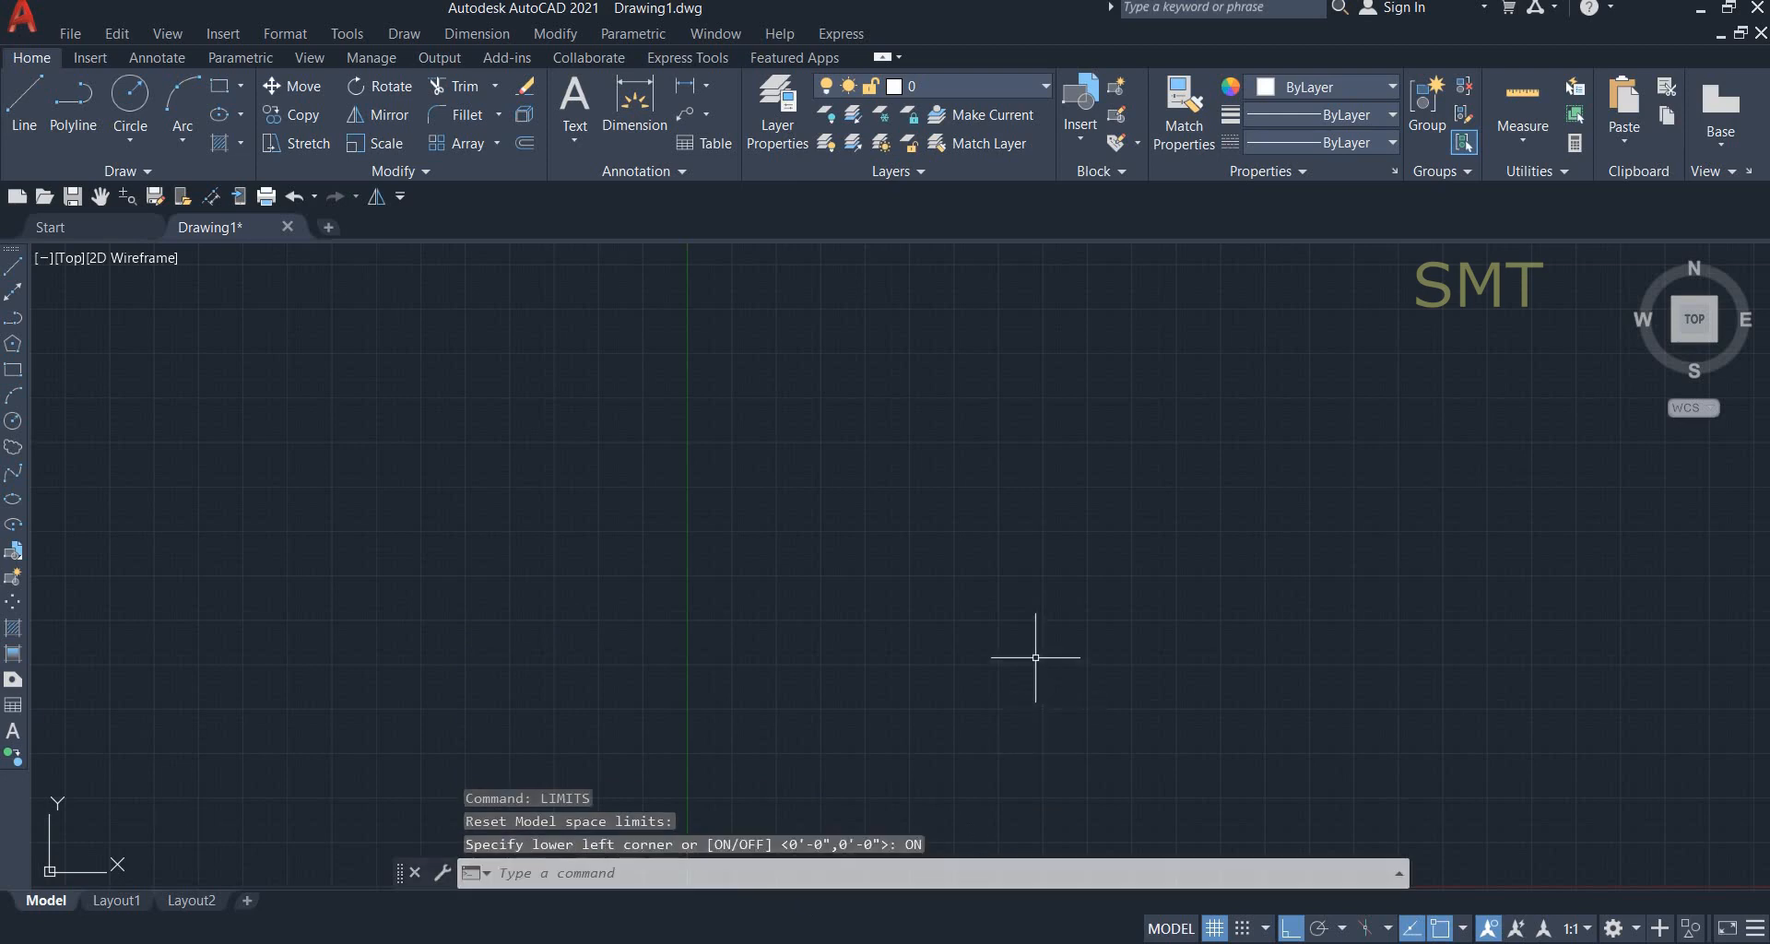
Draw a 50' horizontal line from a point near the origin inside the limits and continue it 80' vertically upward.
{"action": "scroll", "coordinate": [1146, 624], "scroll_direction": "down", "scroll_amount": 2}
{"action": "mouse_move", "coordinate": [1146, 624]}
{"action": "middle_mouse_down"}
{"action": "mouse_move", "coordinate": [809, 644]}
{"action": "mouse_move", "coordinate": [675, 692]}
{"action": "mouse_move", "coordinate": [691, 605]}
{"action": "middle_mouse_up"}
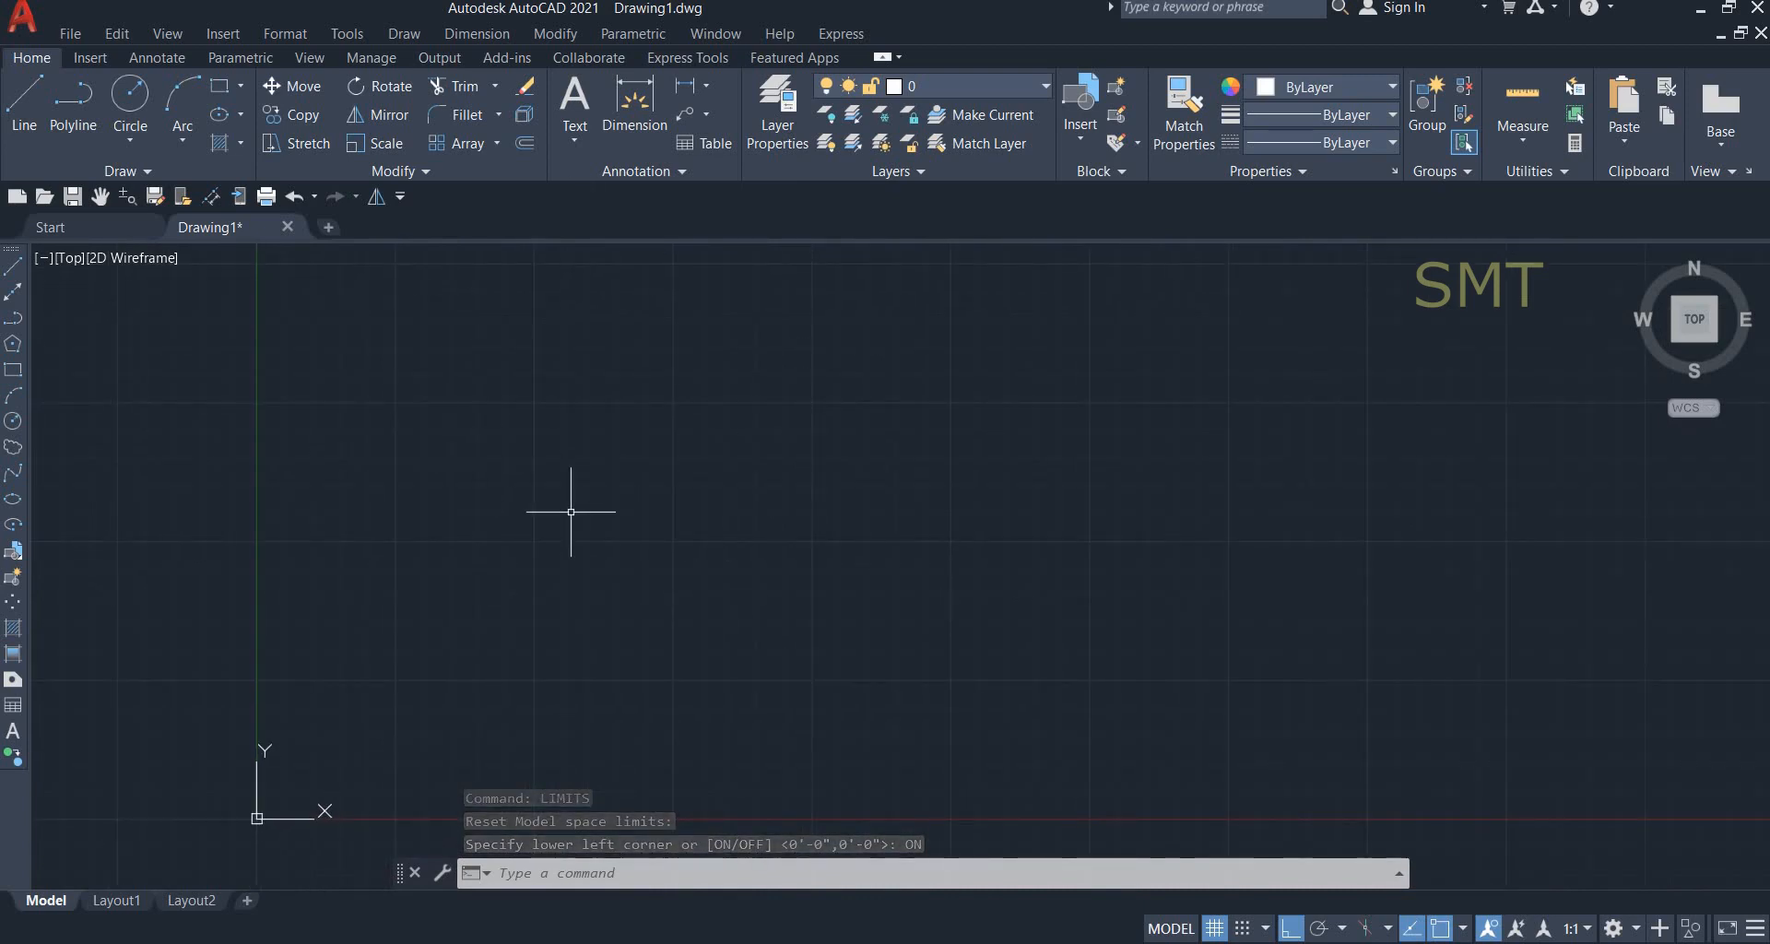
{"action": "type", "text": "l"}
{"action": "key", "text": "Return"}
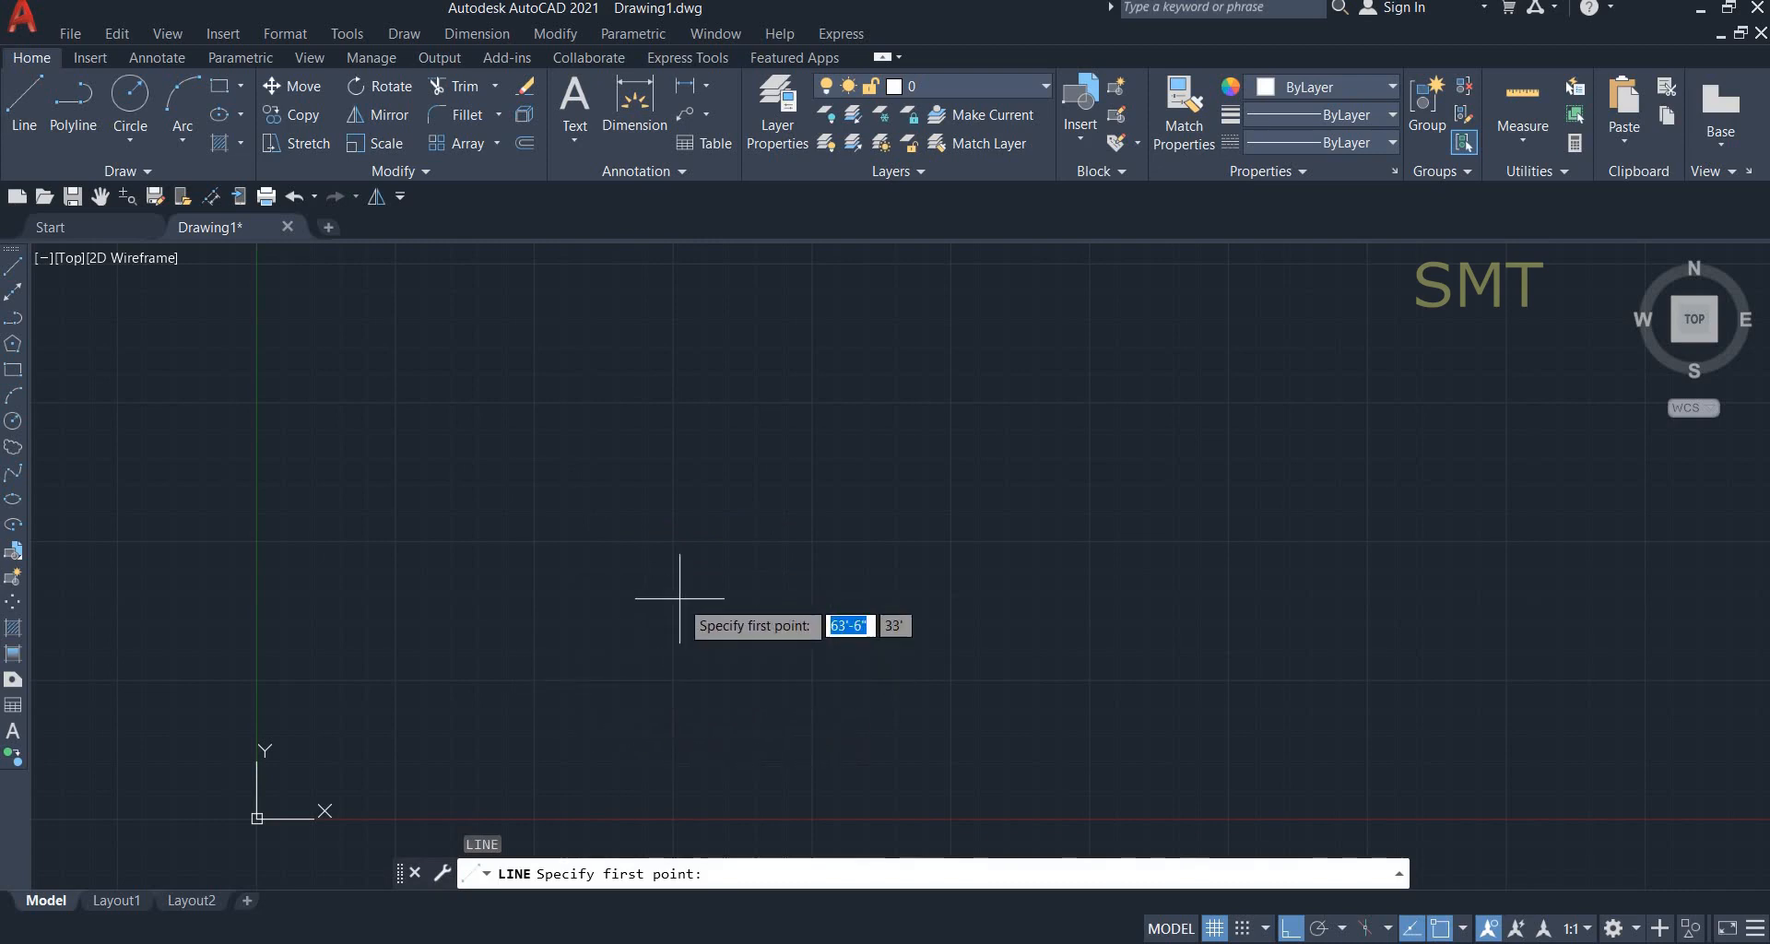
{"action": "left_click", "coordinate": [618, 693]}
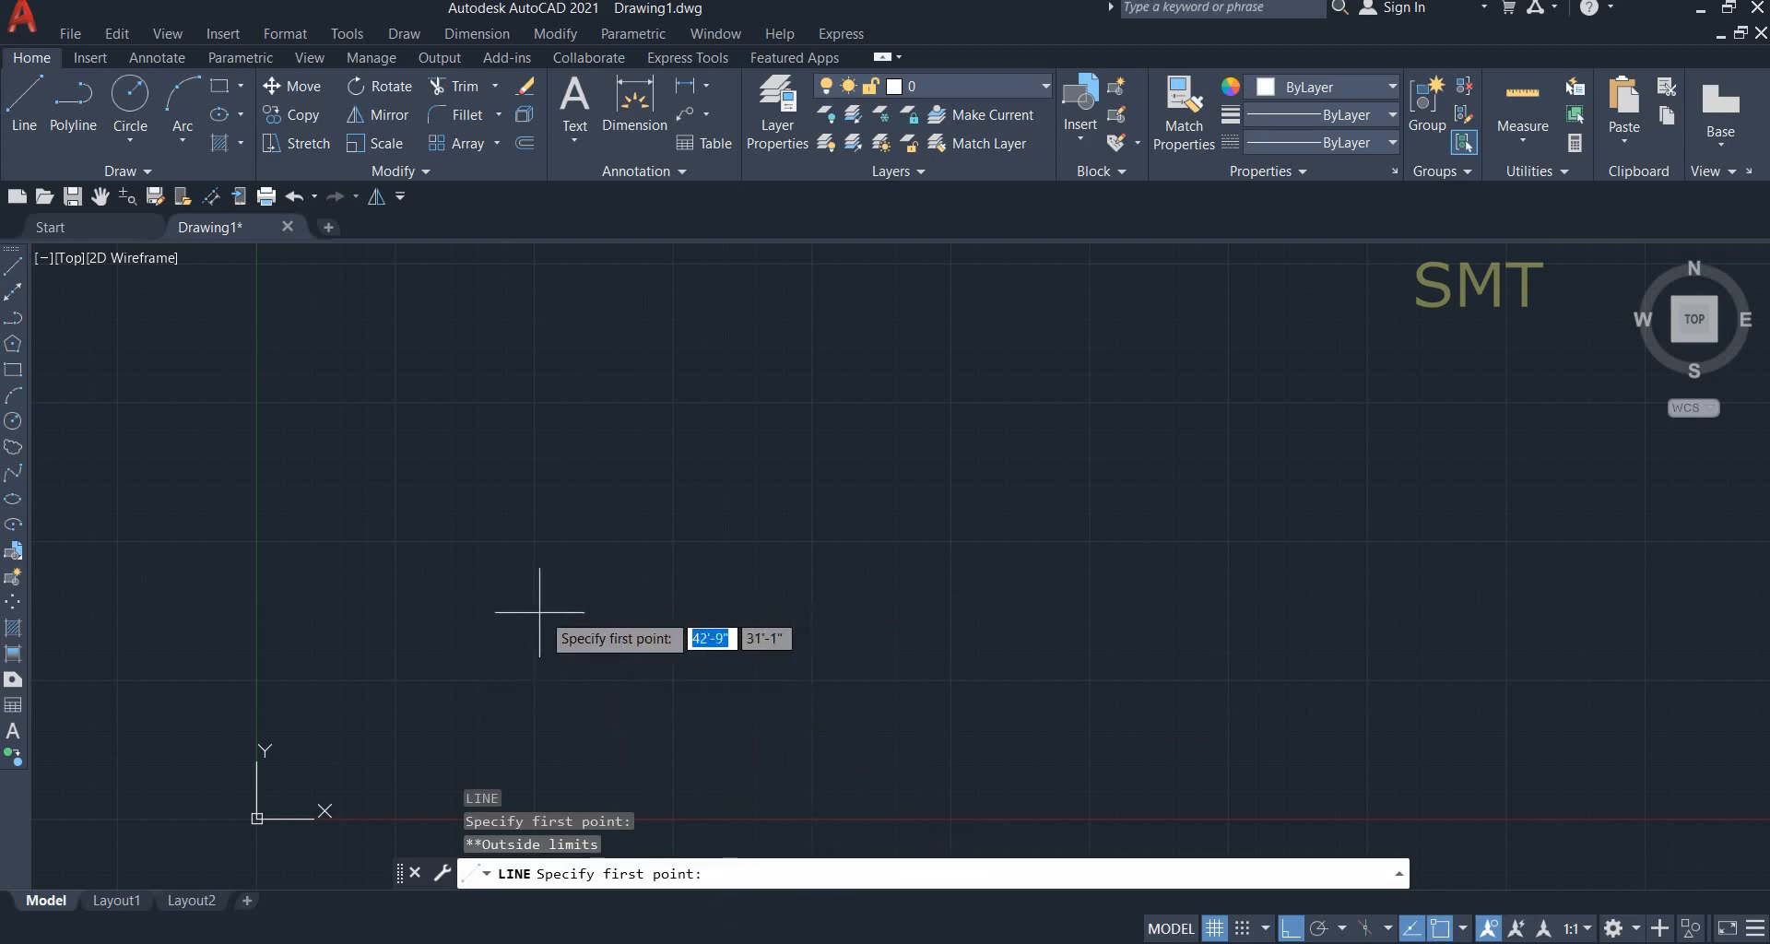
{"action": "left_click", "coordinate": [440, 791]}
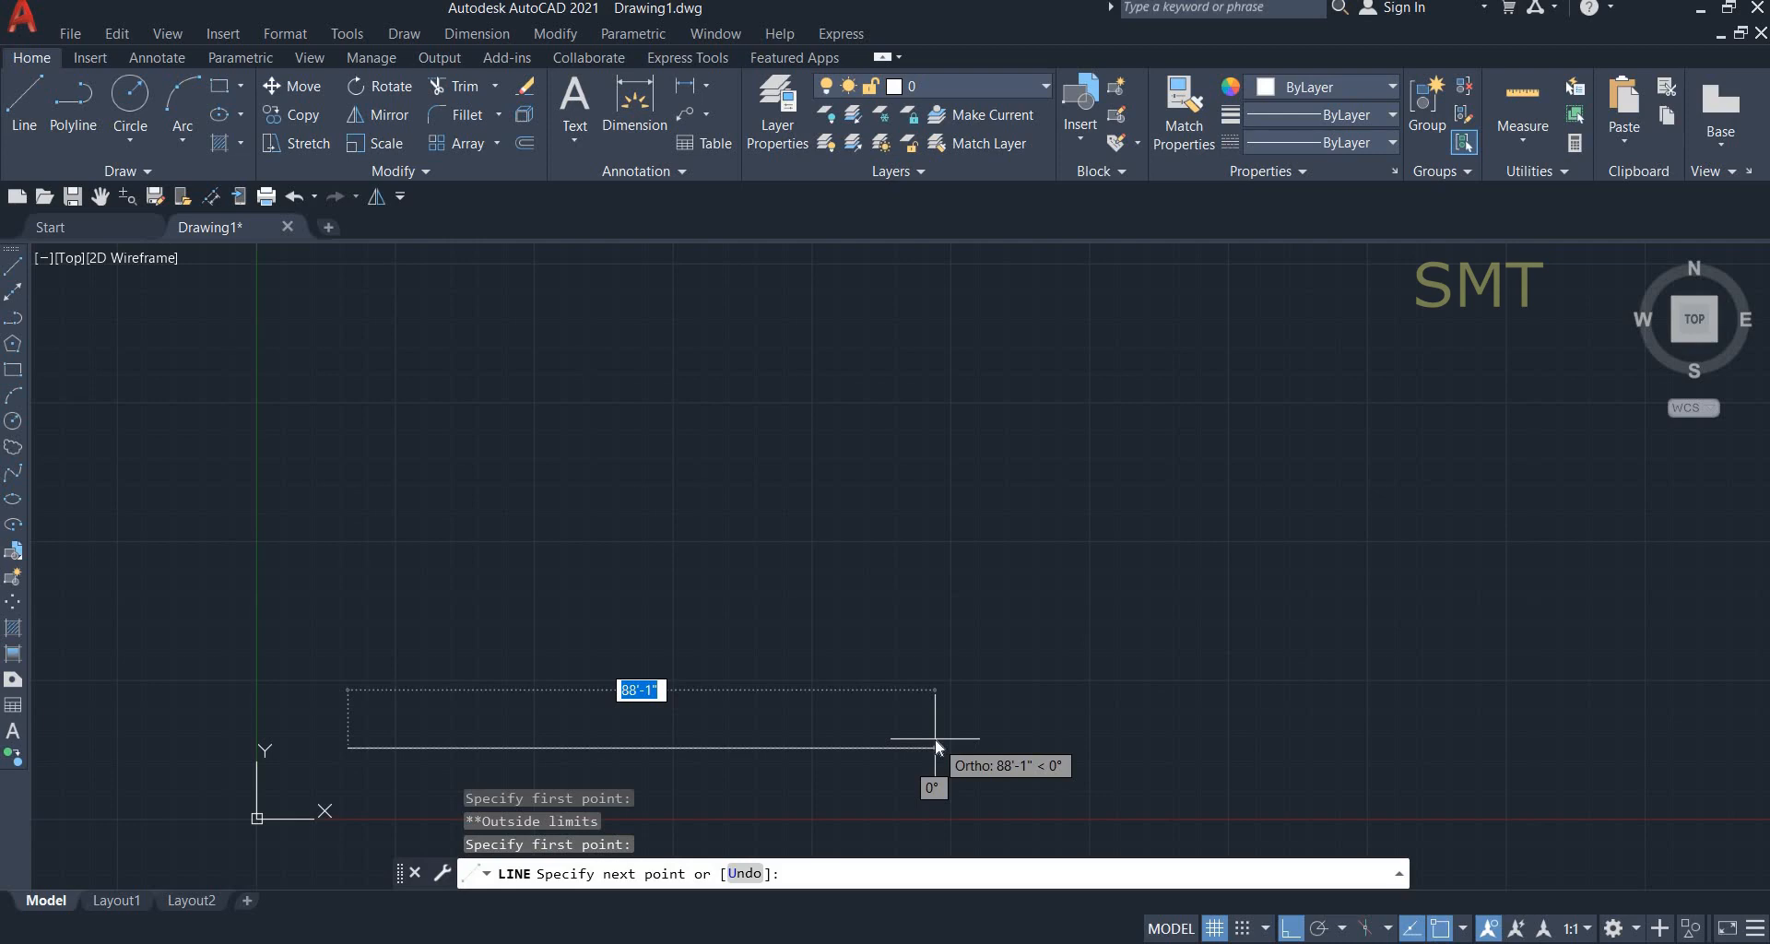
{"action": "type", "text": "50'"}
{"action": "key", "text": "Return"}
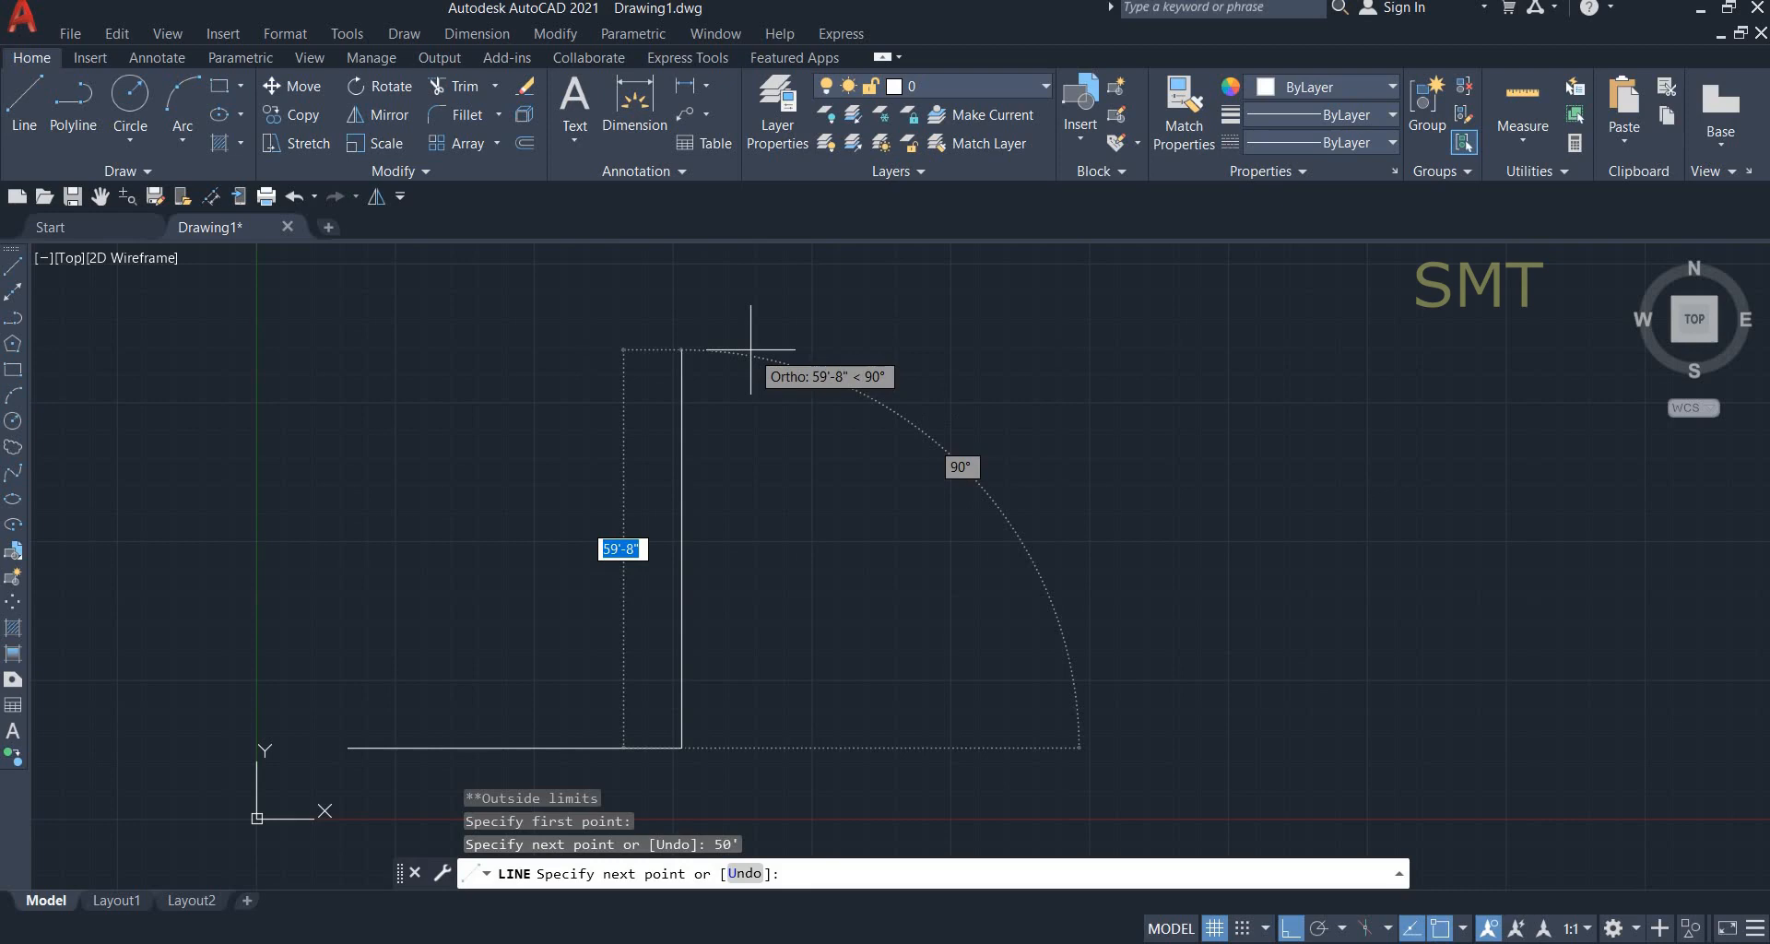
{"action": "type", "text": "80'"}
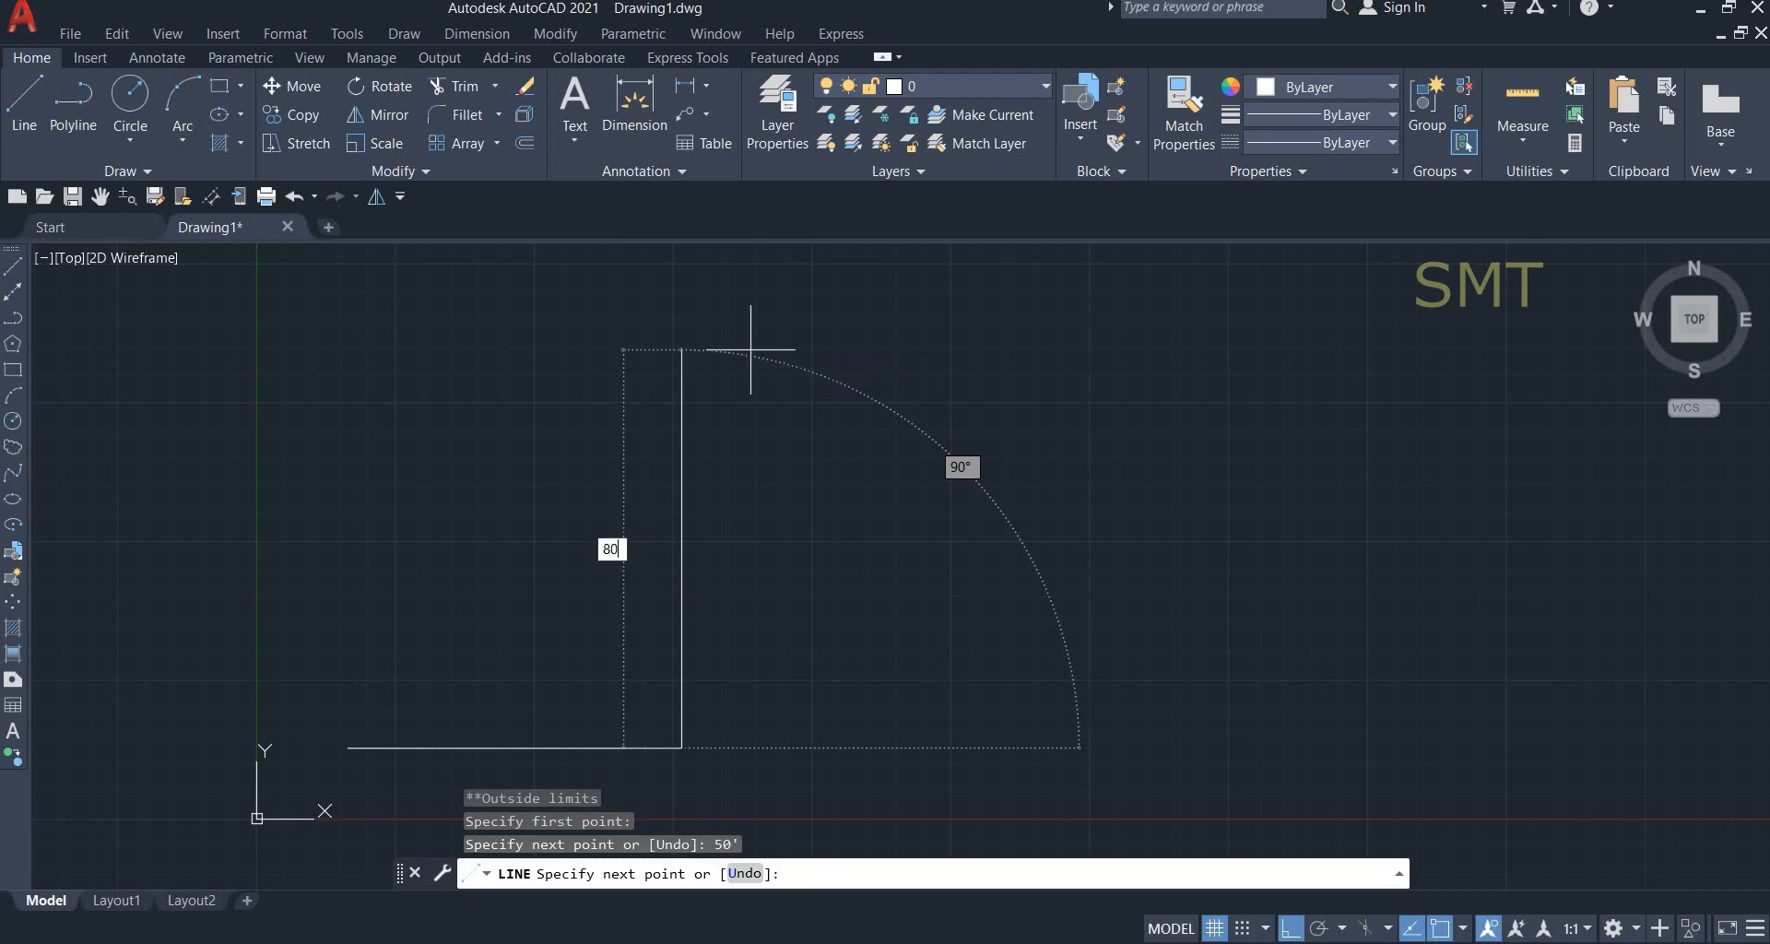
{"action": "key", "text": "Return"}
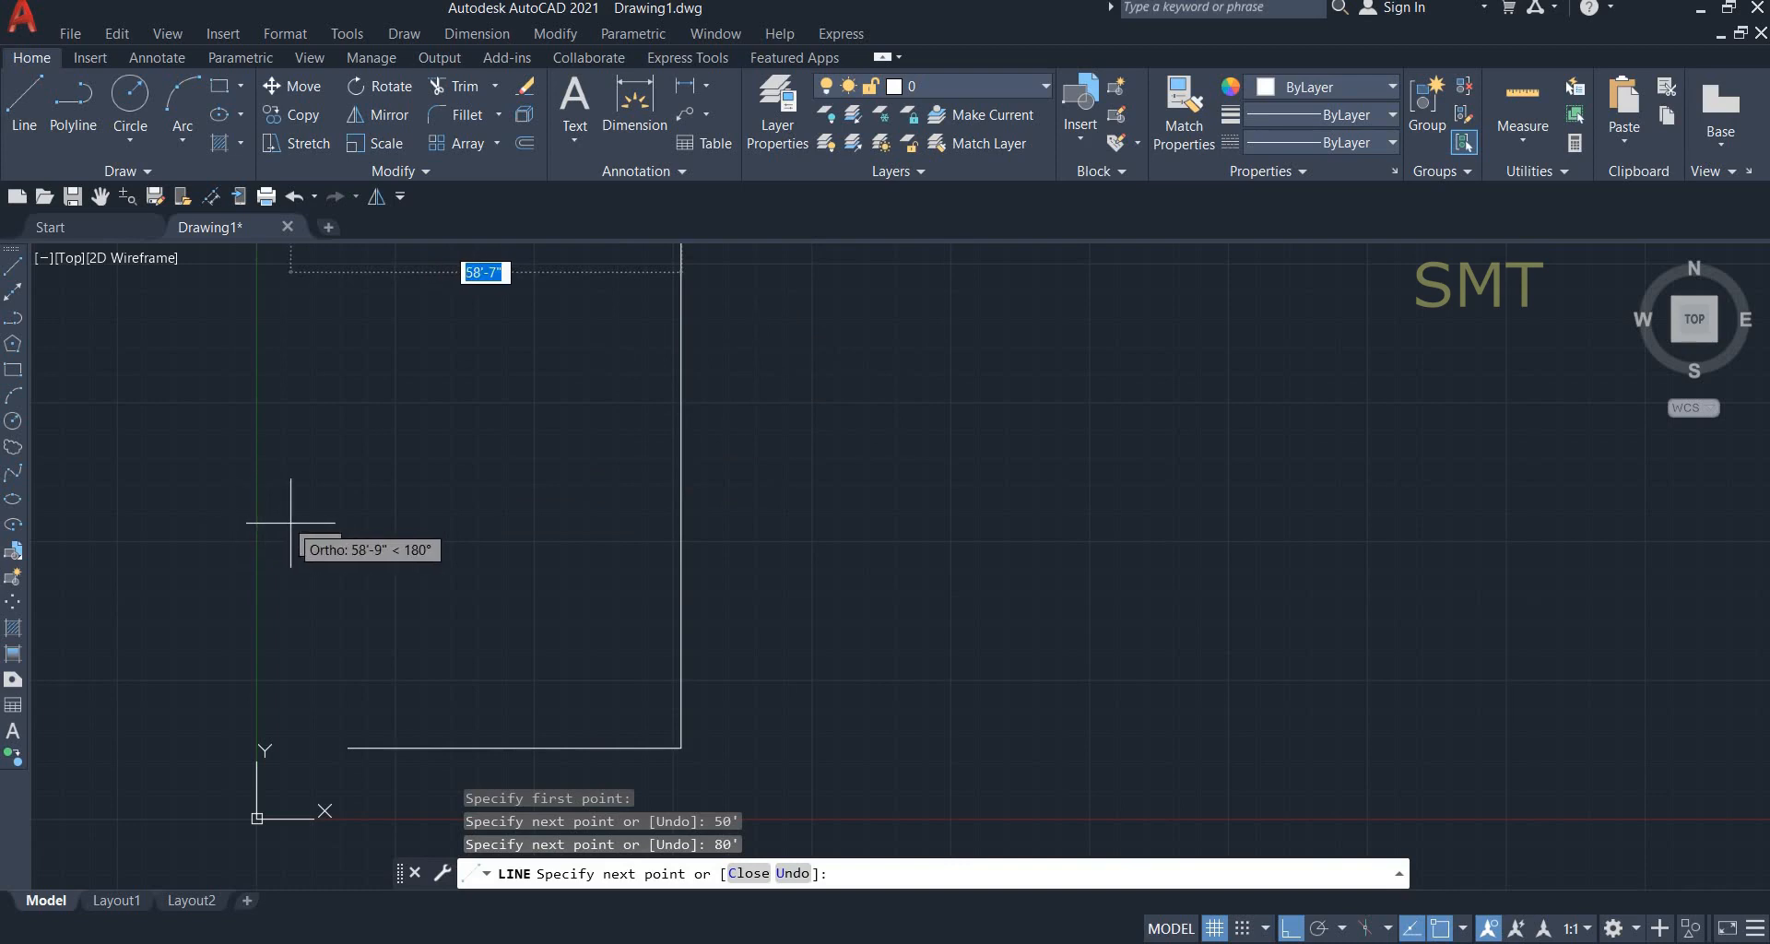
Complete the rectangle with a 50' top edge toward the Y axis and a left edge back to the starting point.
{"action": "scroll", "coordinate": [432, 514], "scroll_direction": "down", "scroll_amount": 4}
{"action": "scroll", "coordinate": [374, 473], "scroll_direction": "up", "scroll_amount": 2}
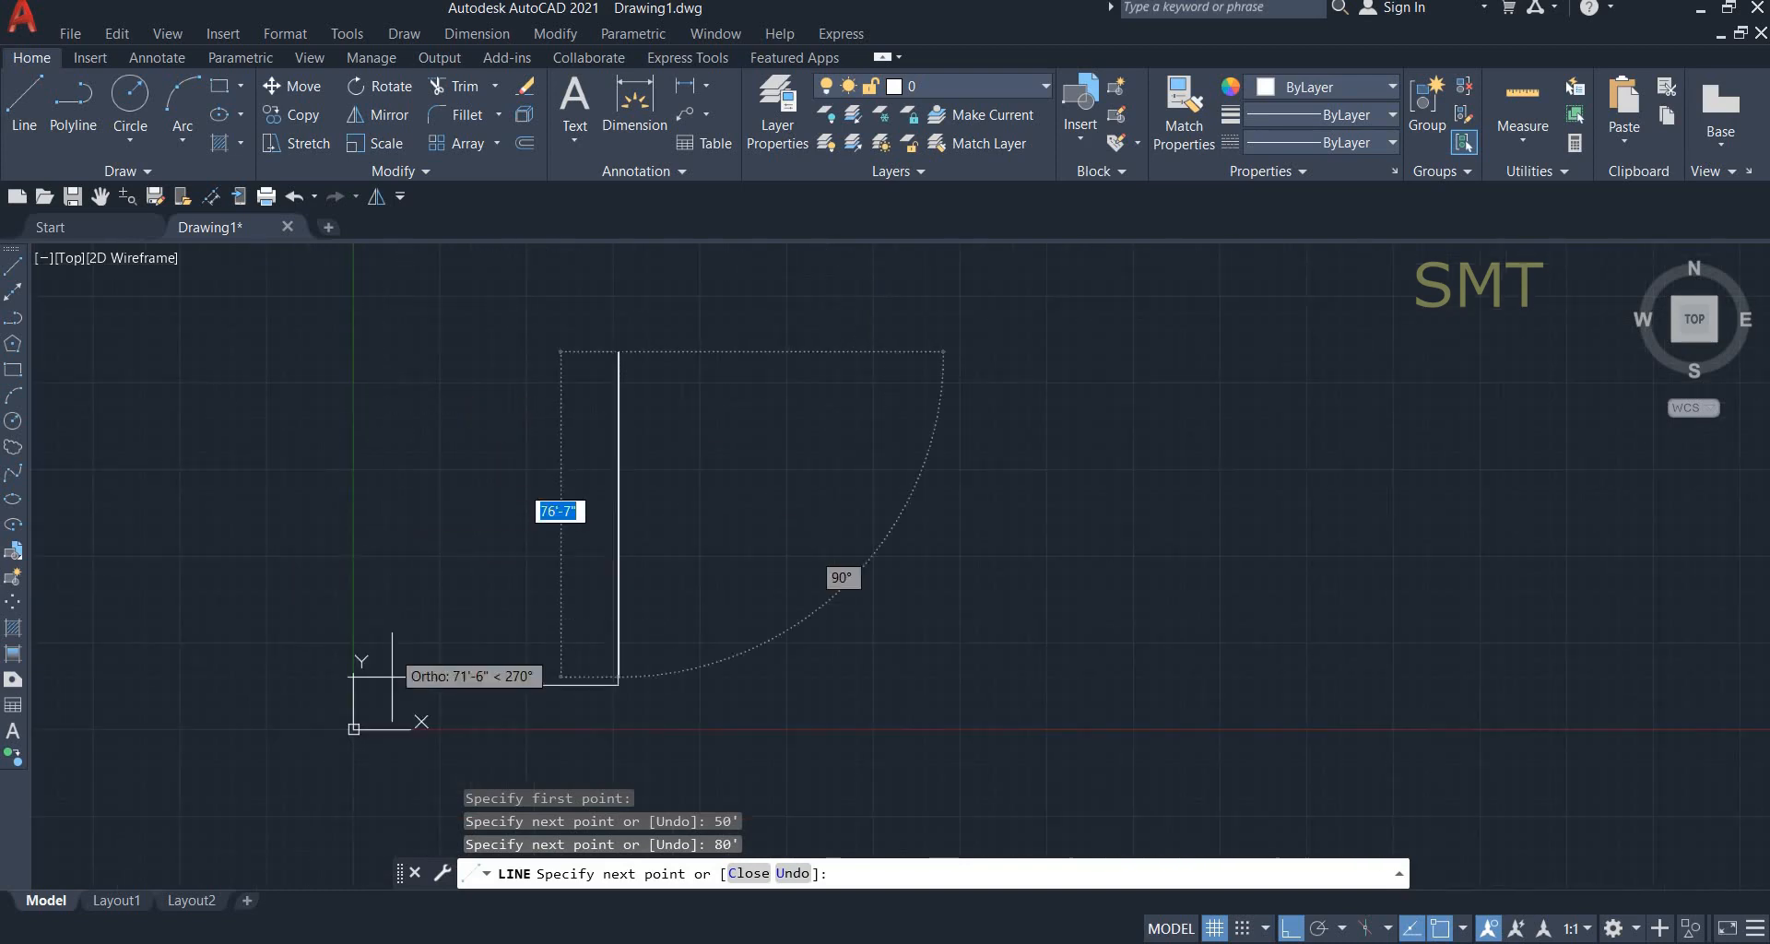
{"action": "left_click", "coordinate": [411, 351]}
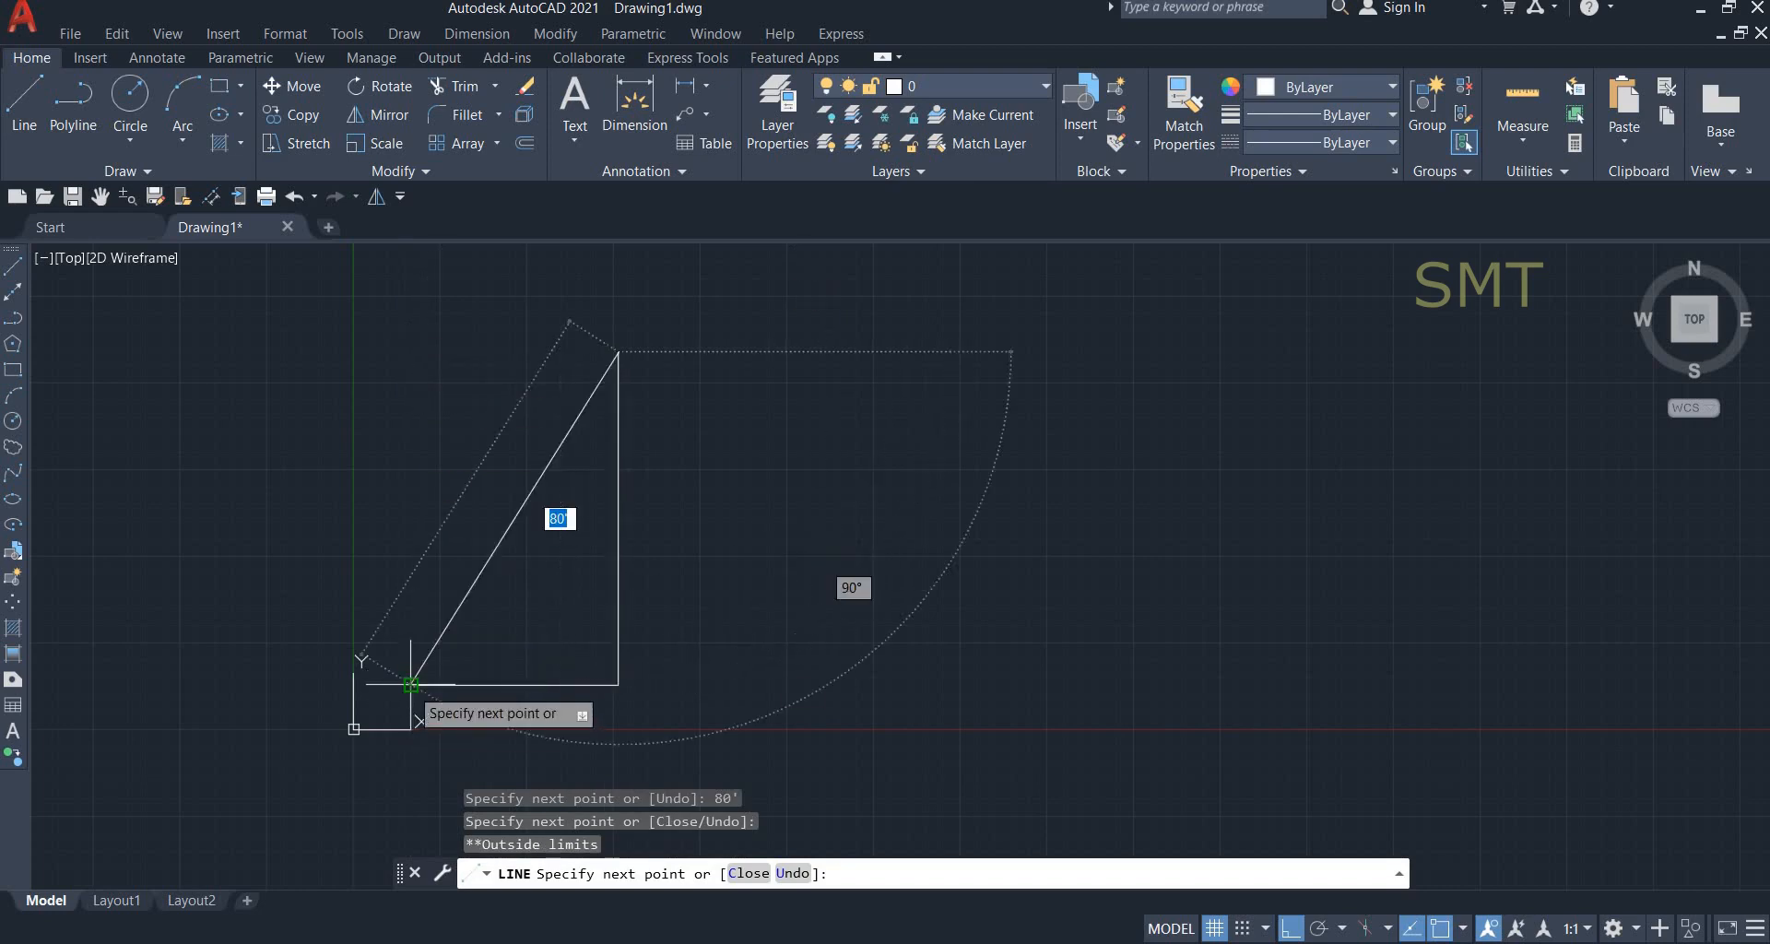
{"action": "left_click", "coordinate": [408, 353]}
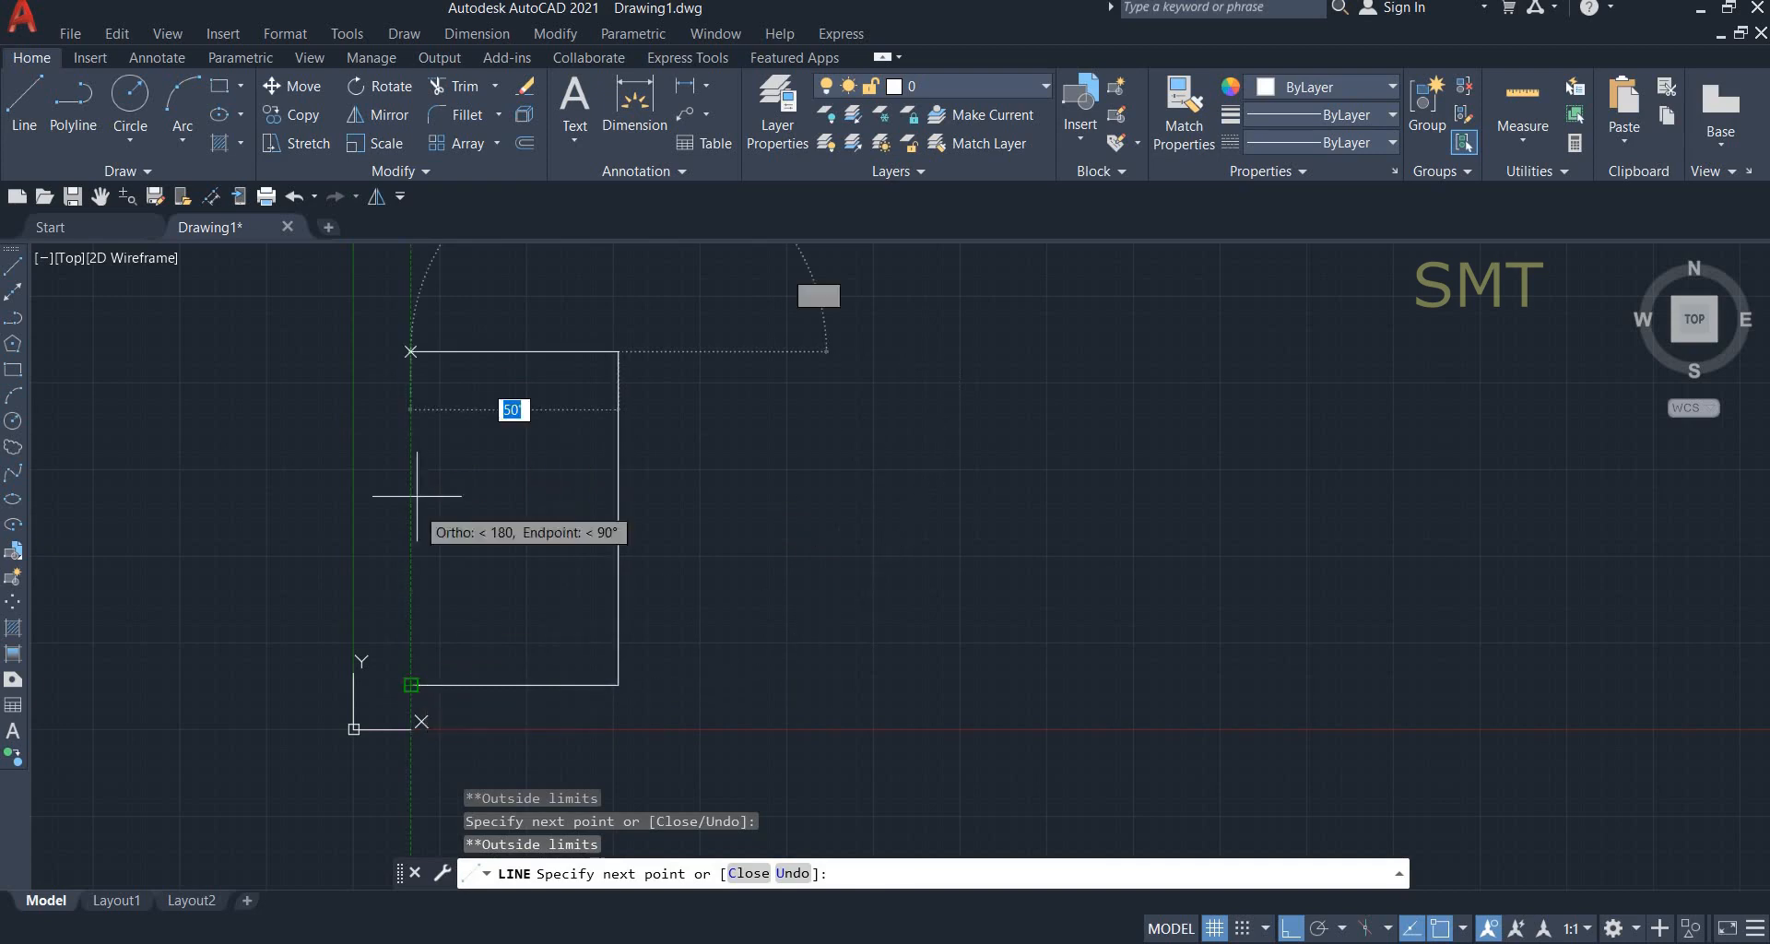
{"action": "type", "text": "50"}
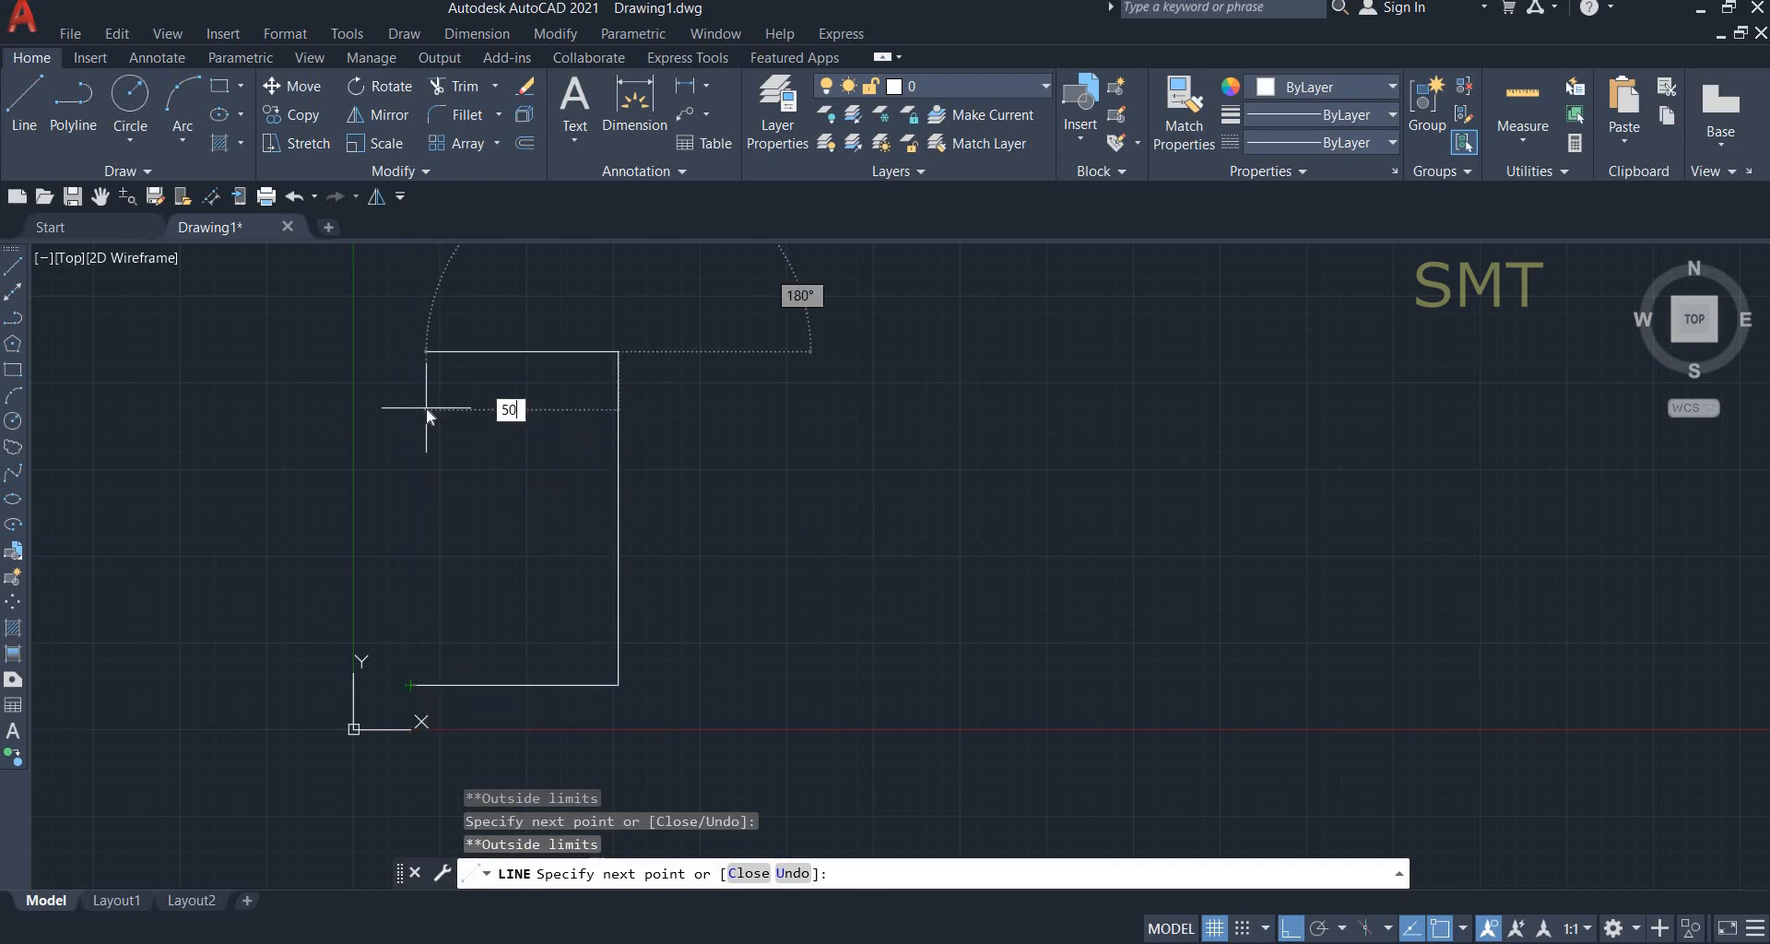
{"action": "key", "text": "Return"}
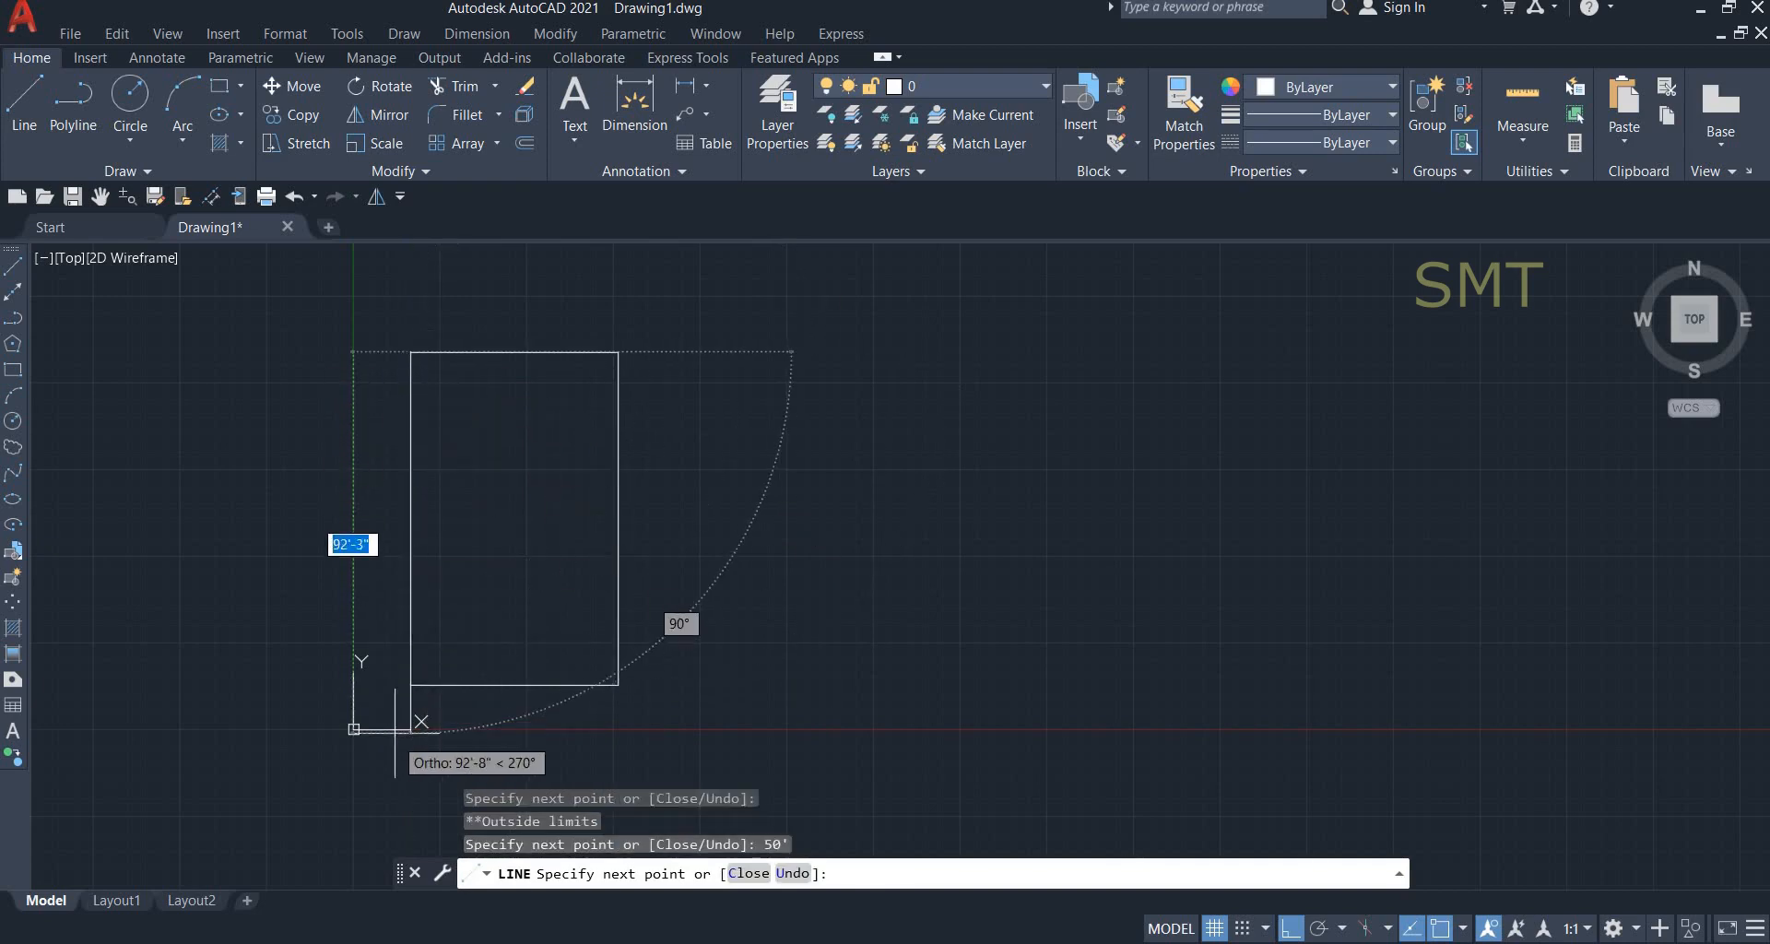
{"action": "left_click", "coordinate": [411, 684]}
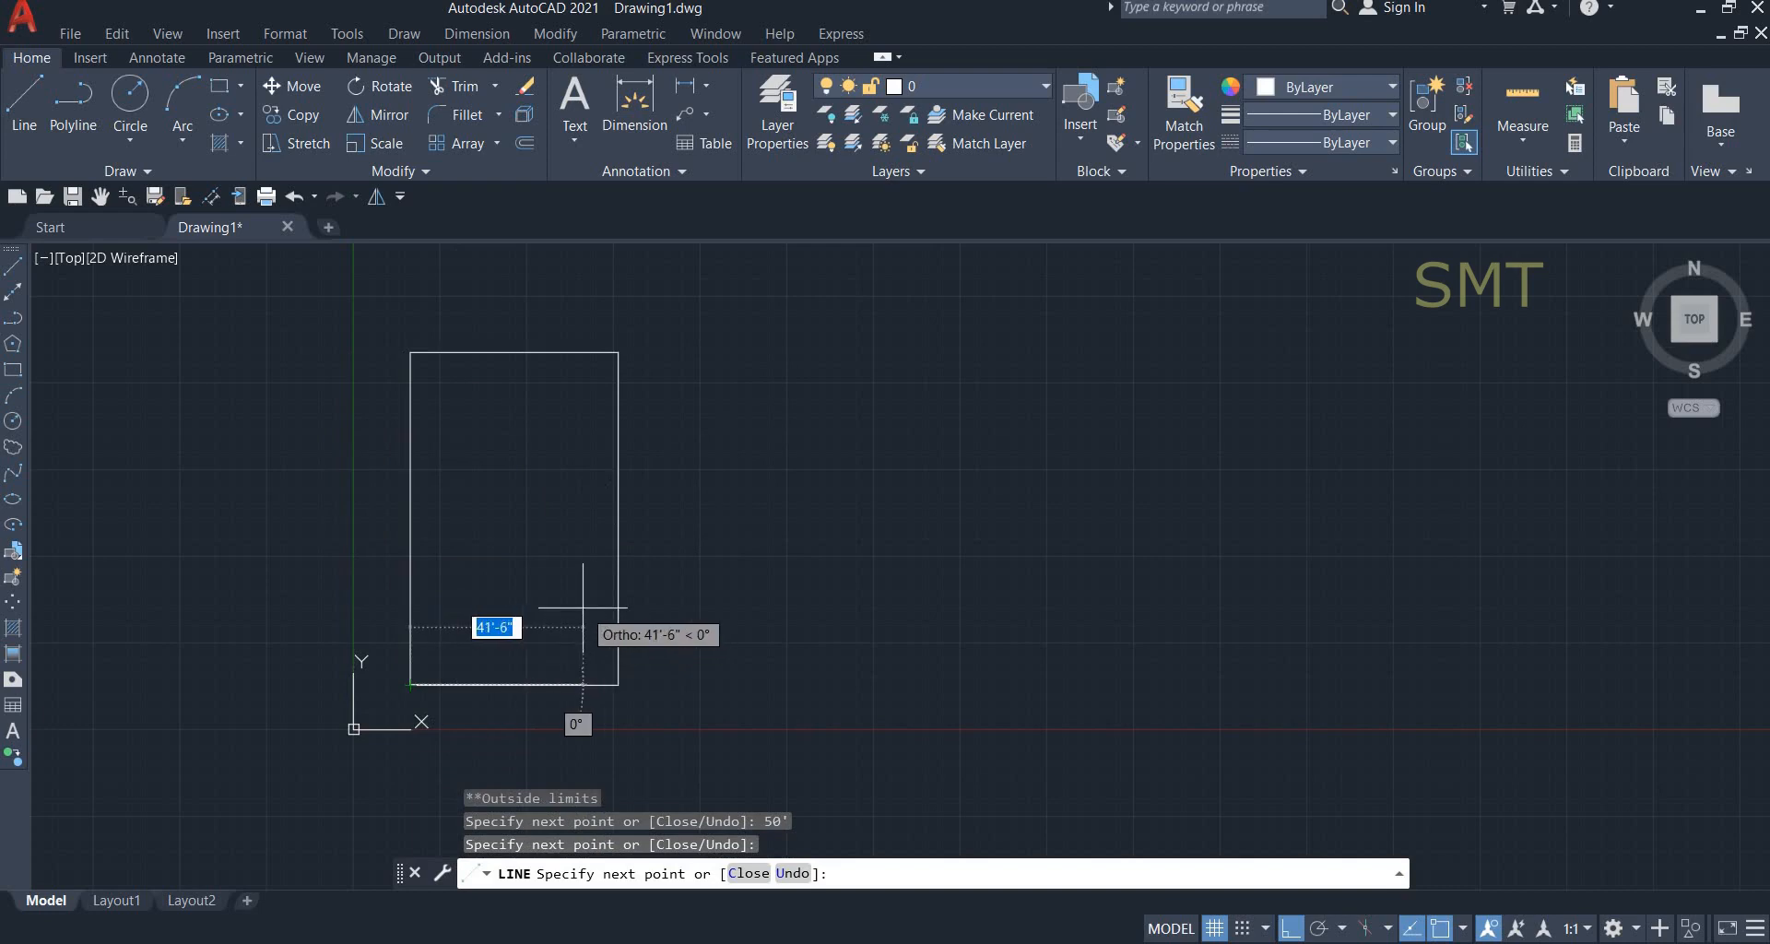
{"action": "right_click", "coordinate": [547, 531]}
{"action": "left_click", "coordinate": [590, 565]}
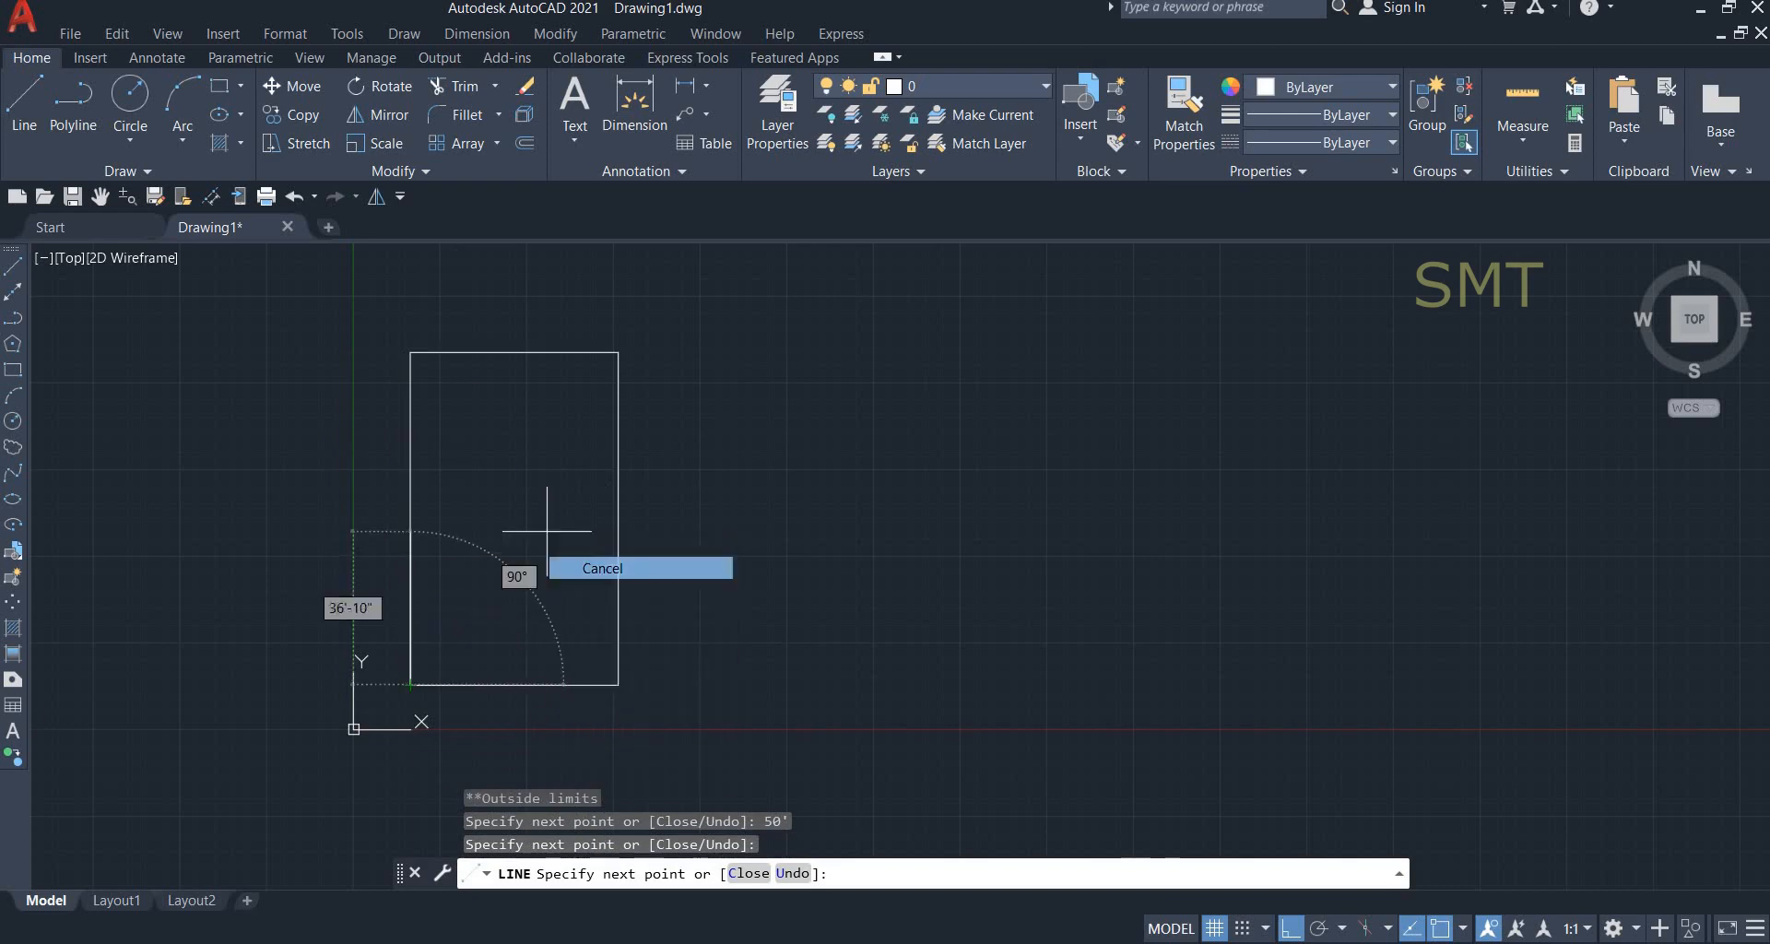
Turn limits checking off with the LIMITS command.
{"action": "scroll", "coordinate": [521, 677], "scroll_direction": "up", "scroll_amount": 2}
{"action": "middle_click_drag", "start_coordinate": [640, 497], "coordinate": [660, 561]}
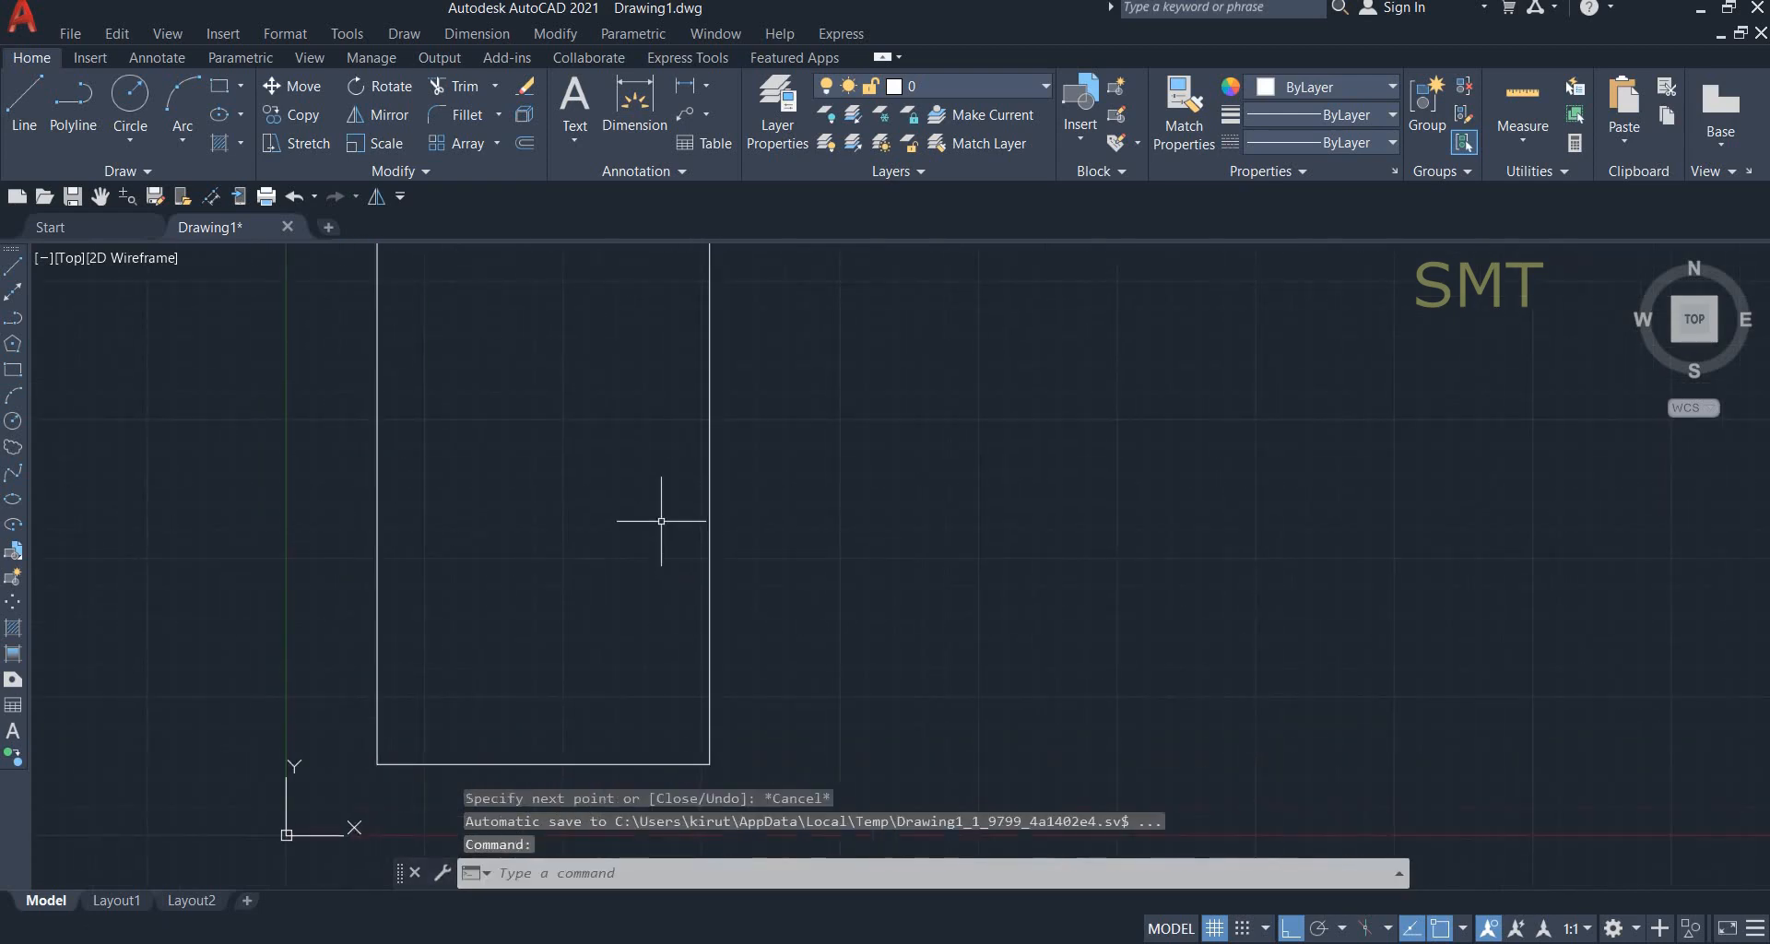
{"action": "scroll", "coordinate": [660, 513], "scroll_direction": "down", "scroll_amount": 2}
{"action": "middle_click_drag", "start_coordinate": [629, 441], "coordinate": [546, 500]}
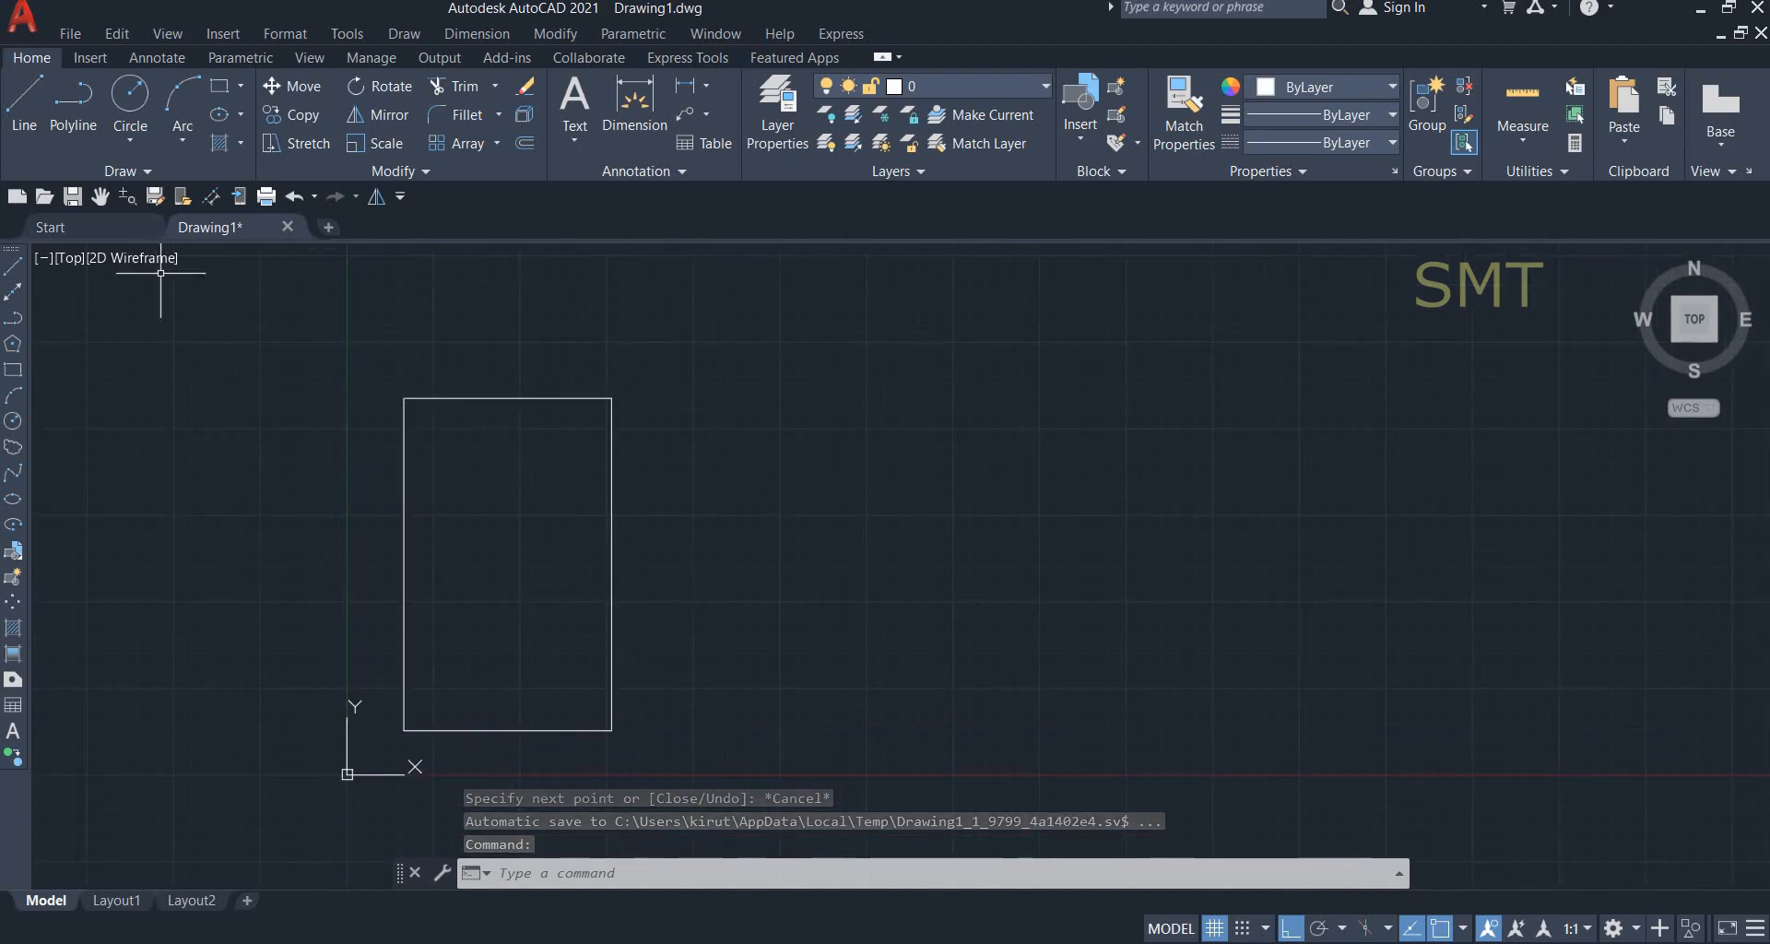
{"action": "left_click", "coordinate": [553, 873]}
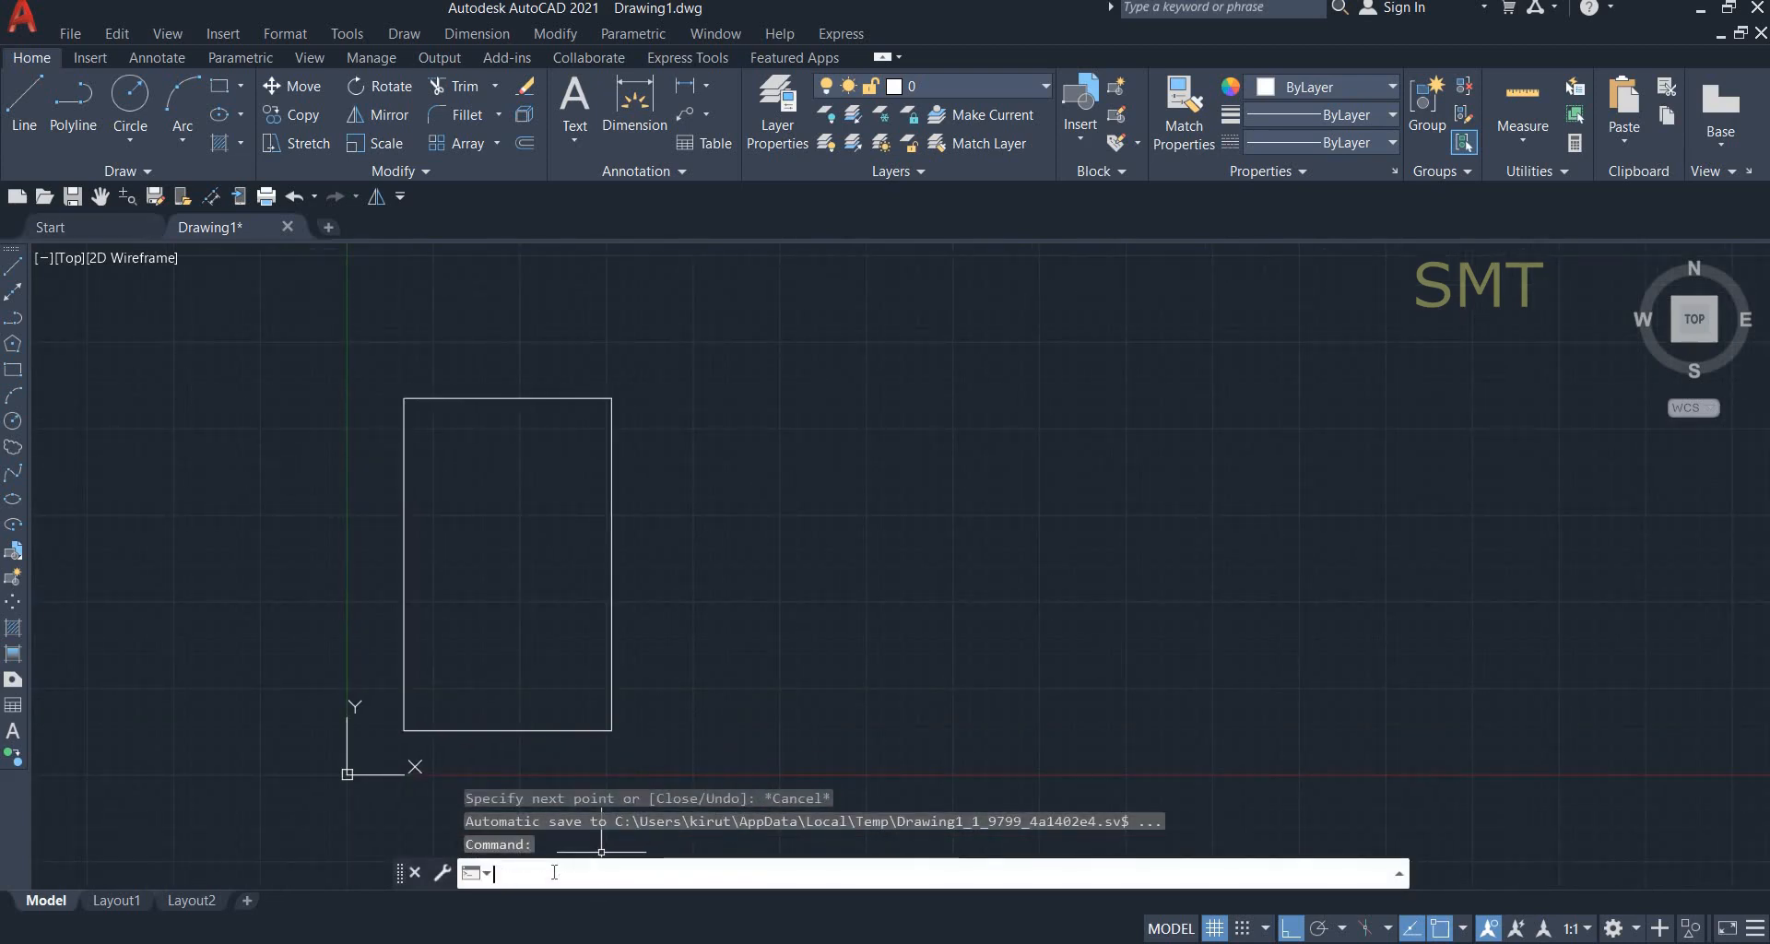
{"action": "type", "text": "1imits"}
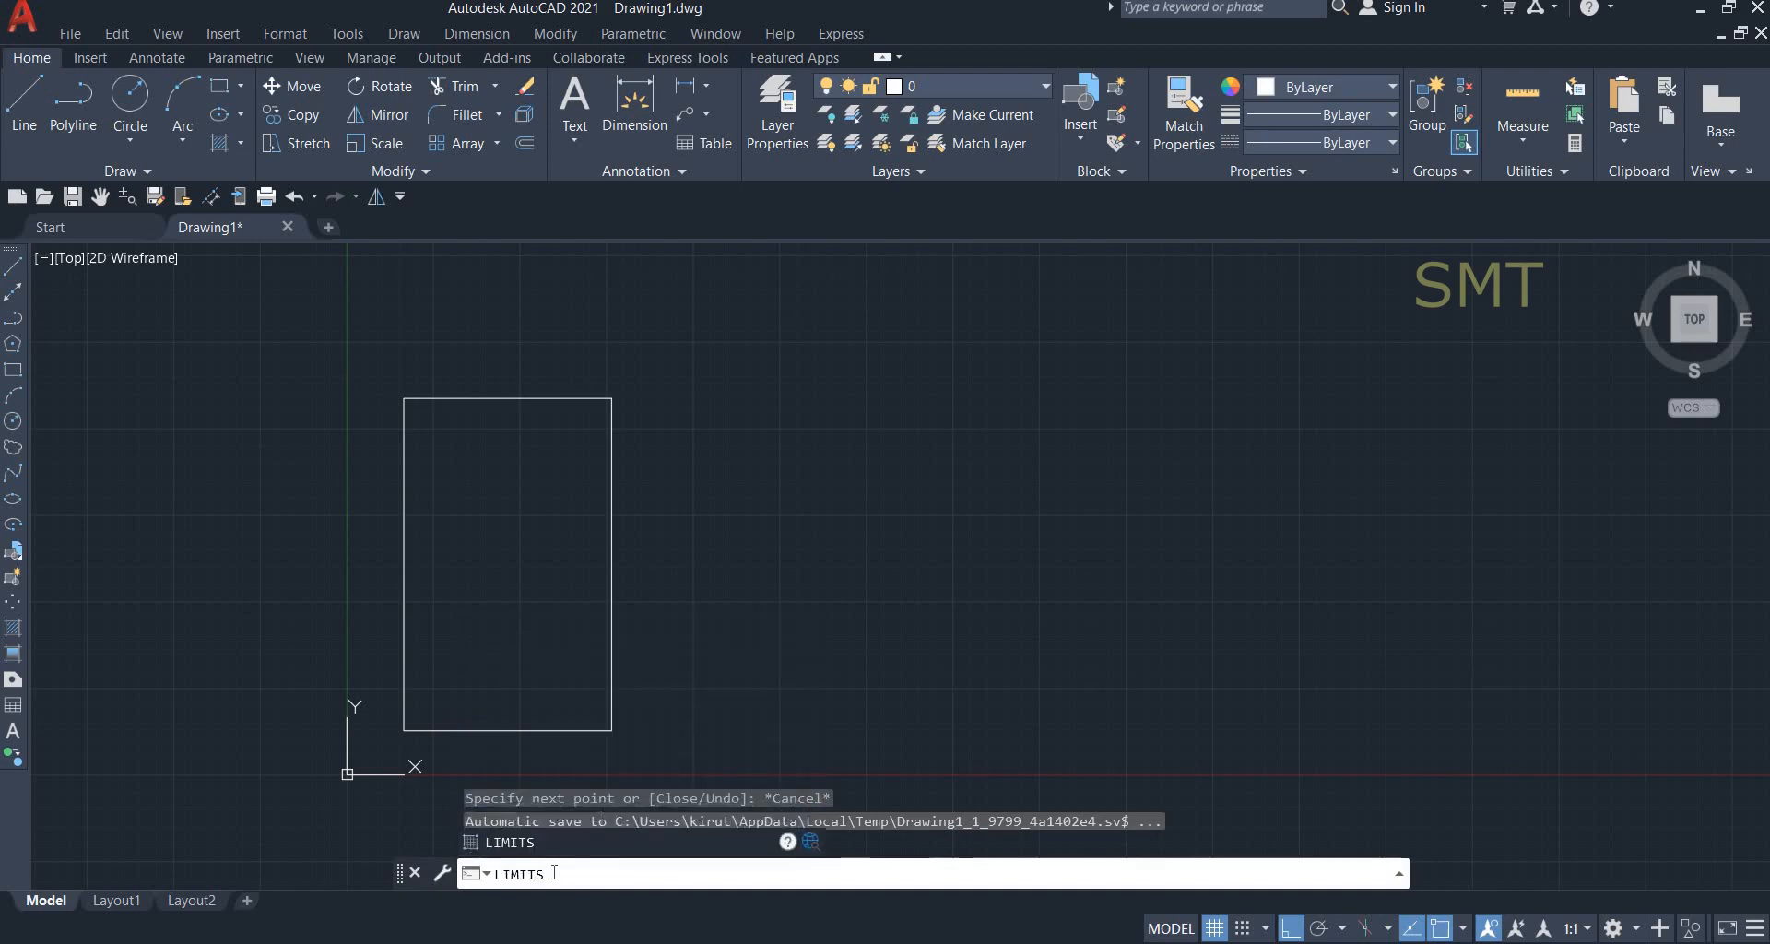
{"action": "key", "text": "Return"}
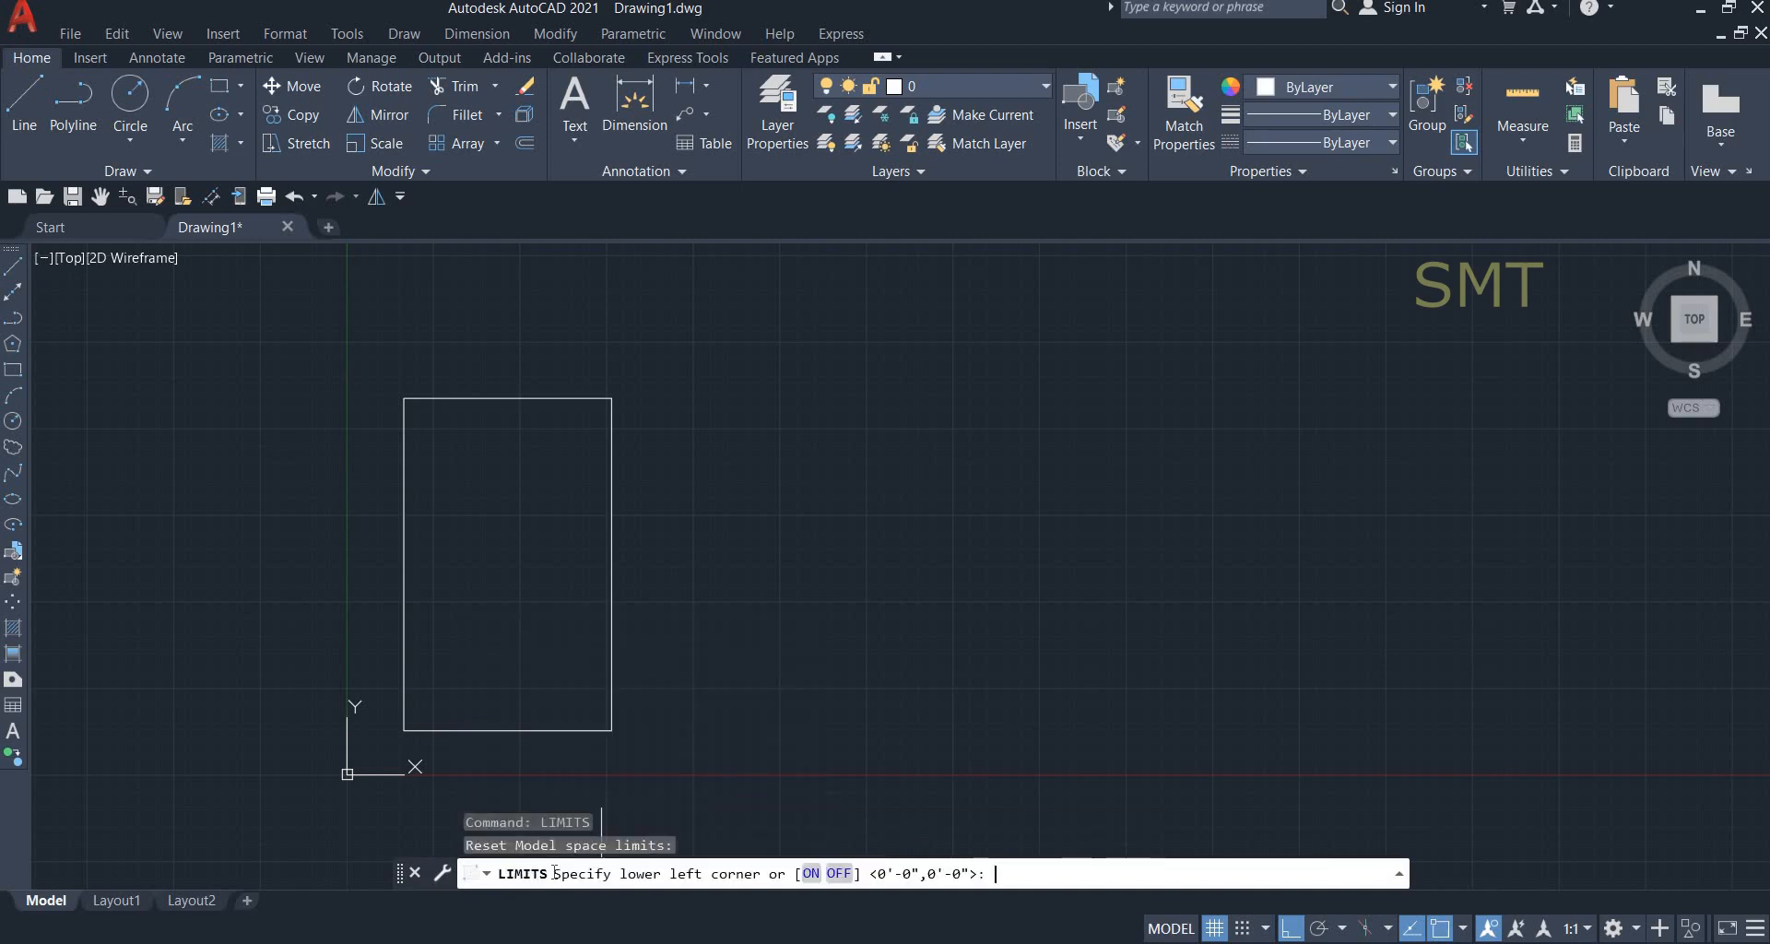
{"action": "left_click", "coordinate": [838, 873]}
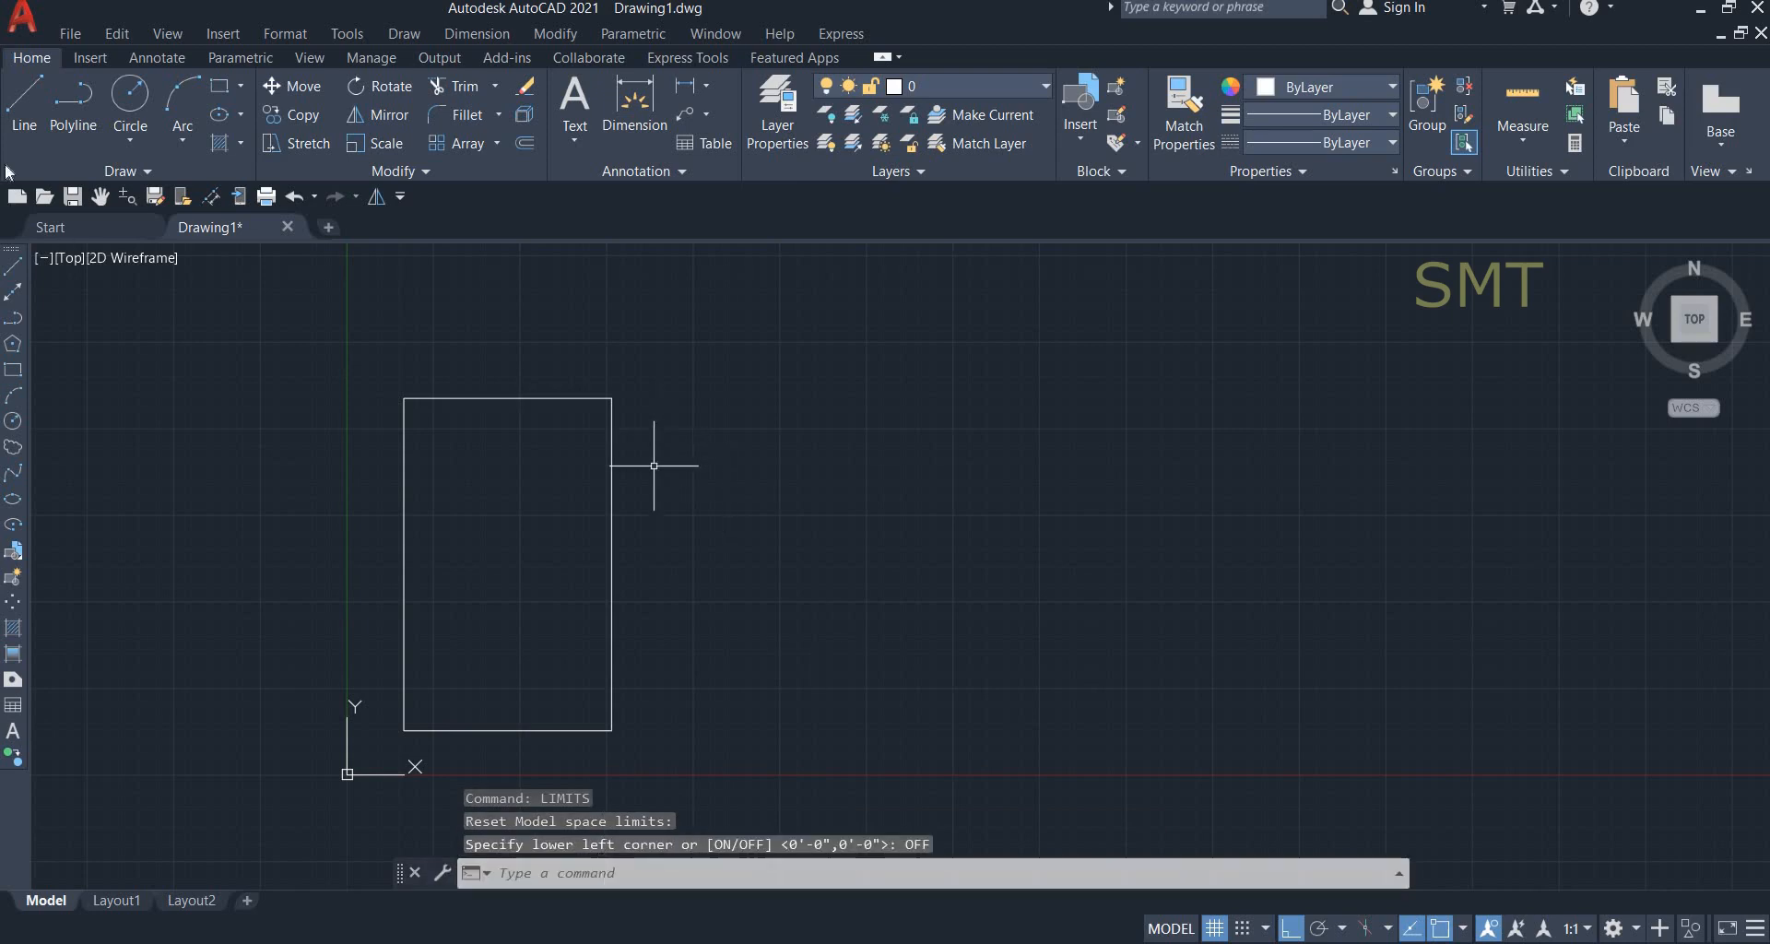
Start a line chain outside the limits beside the rectangle, running horizontally away from it and back past the starting point.
{"action": "left_click", "coordinate": [24, 101]}
{"action": "left_click", "coordinate": [787, 538]}
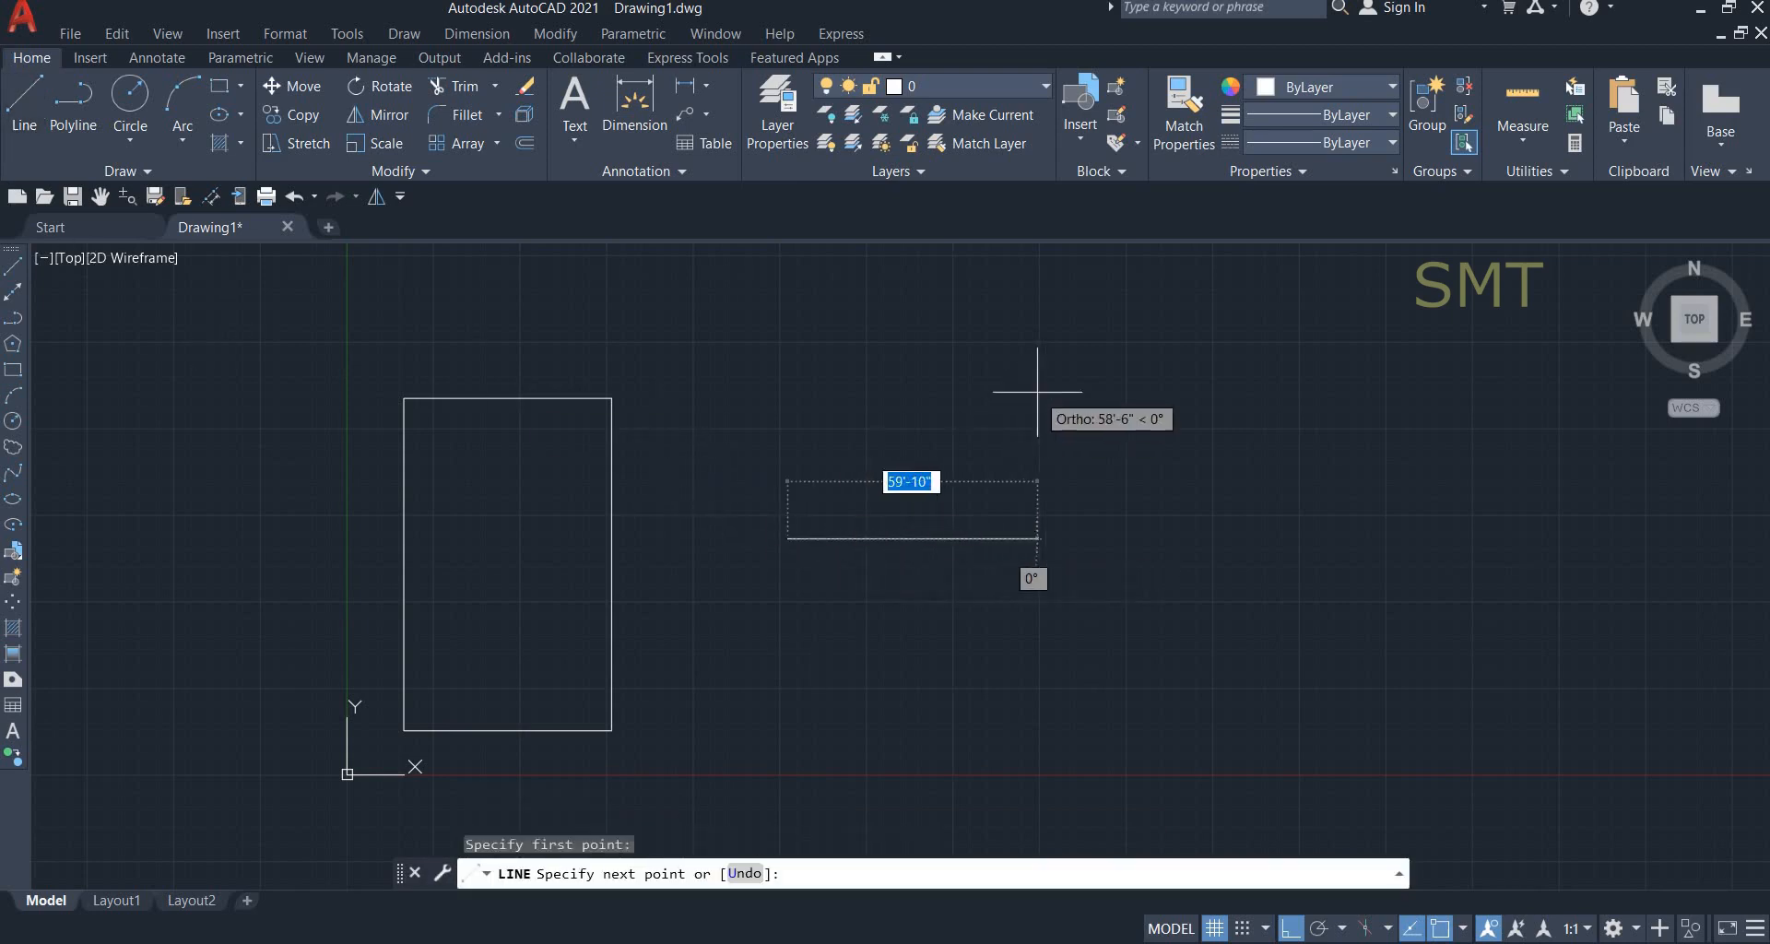
{"action": "left_click", "coordinate": [1126, 537]}
{"action": "left_click", "coordinate": [1390, 535]}
{"action": "left_click", "coordinate": [1403, 538]}
{"action": "left_click", "coordinate": [693, 295]}
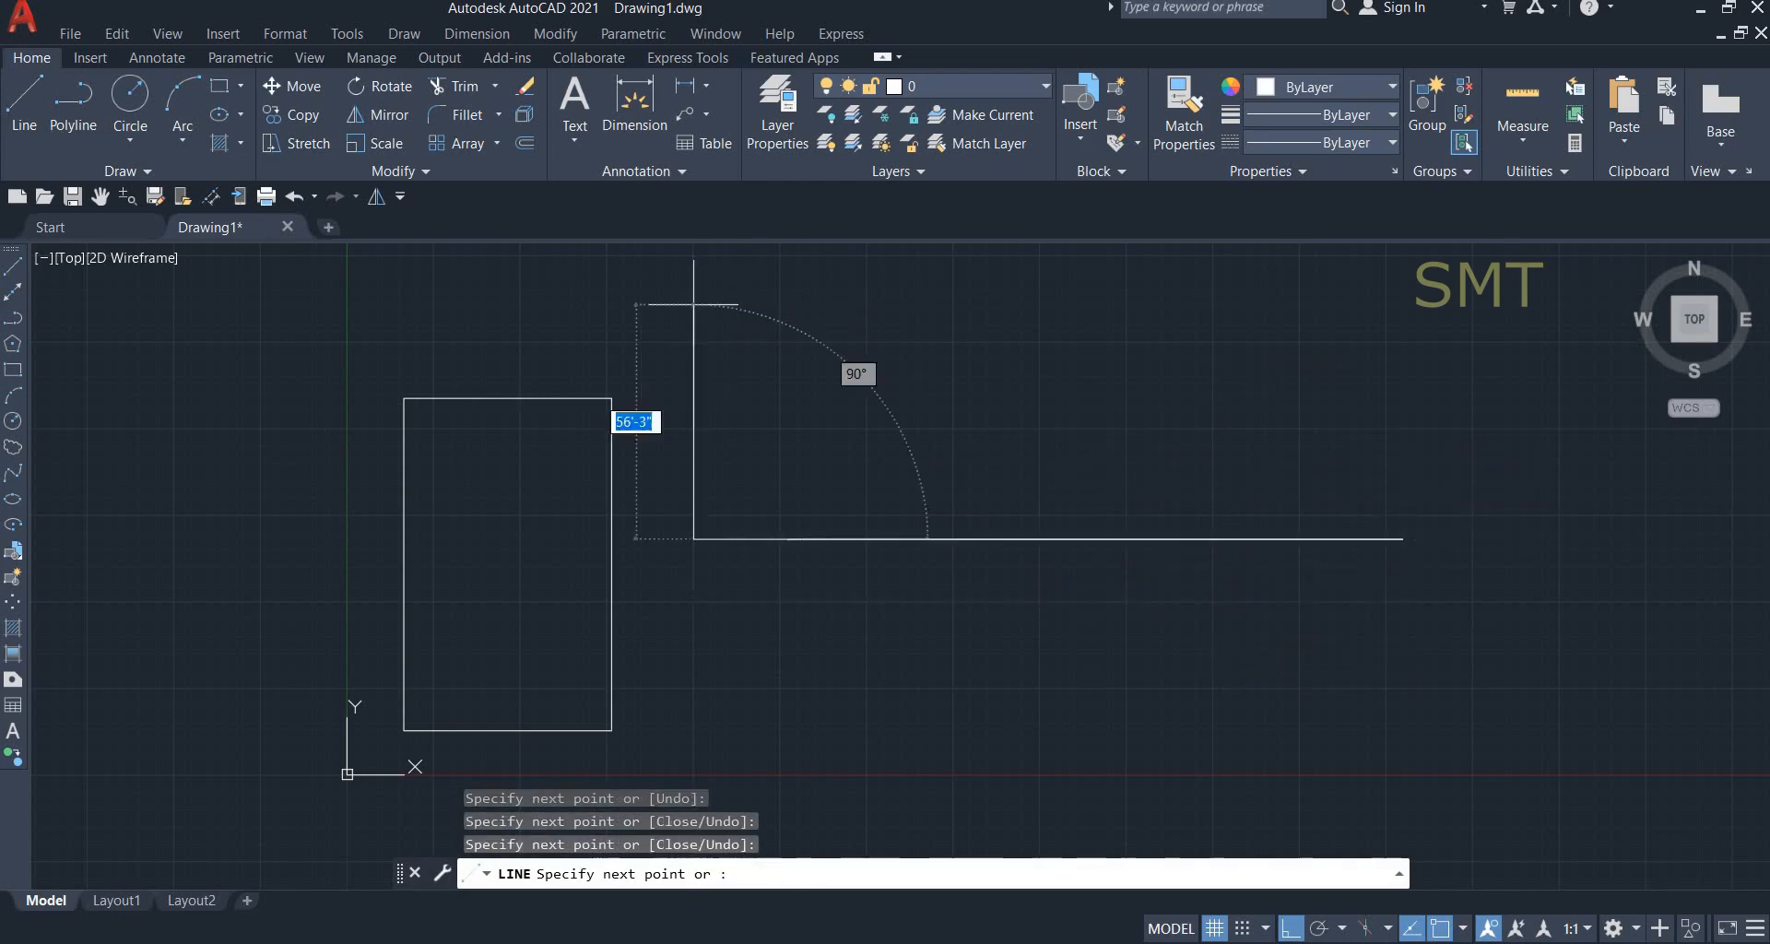
Continue the chain with a short downward edge, a long horizontal edge, another drop near the X axis and a horizontal return edge.
{"action": "left_click", "coordinate": [728, 641]}
{"action": "left_click", "coordinate": [1010, 643]}
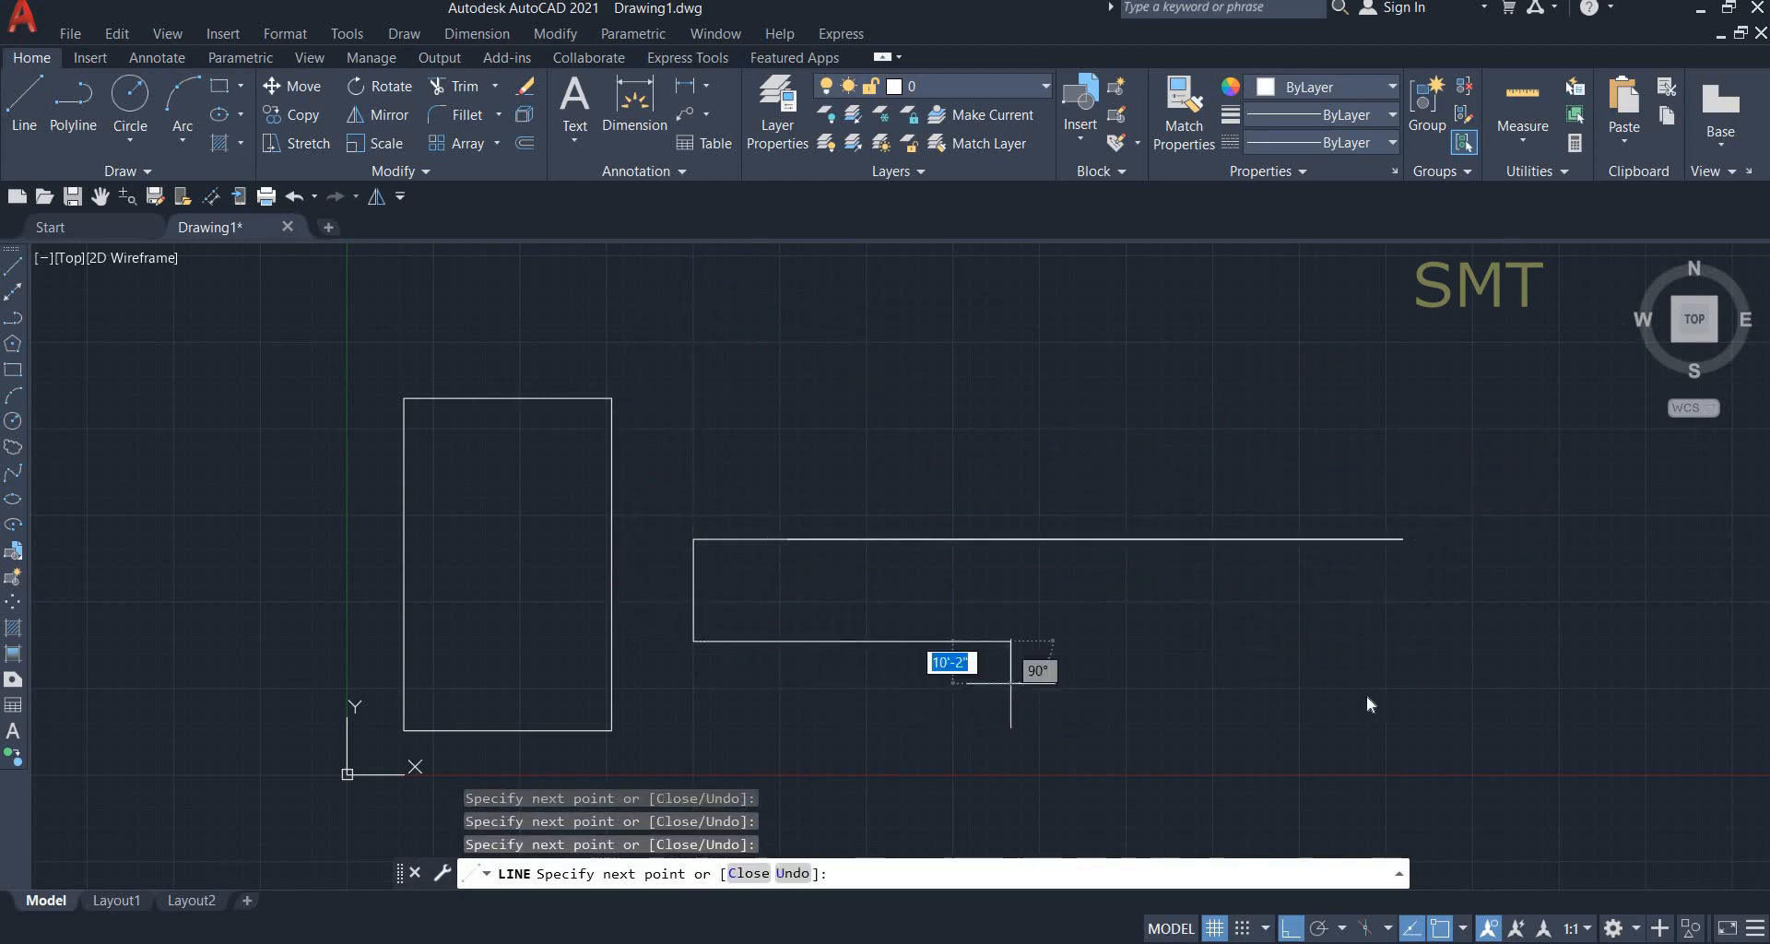
{"action": "left_click", "coordinate": [1307, 641]}
{"action": "left_click", "coordinate": [1307, 768]}
{"action": "left_click", "coordinate": [887, 728]}
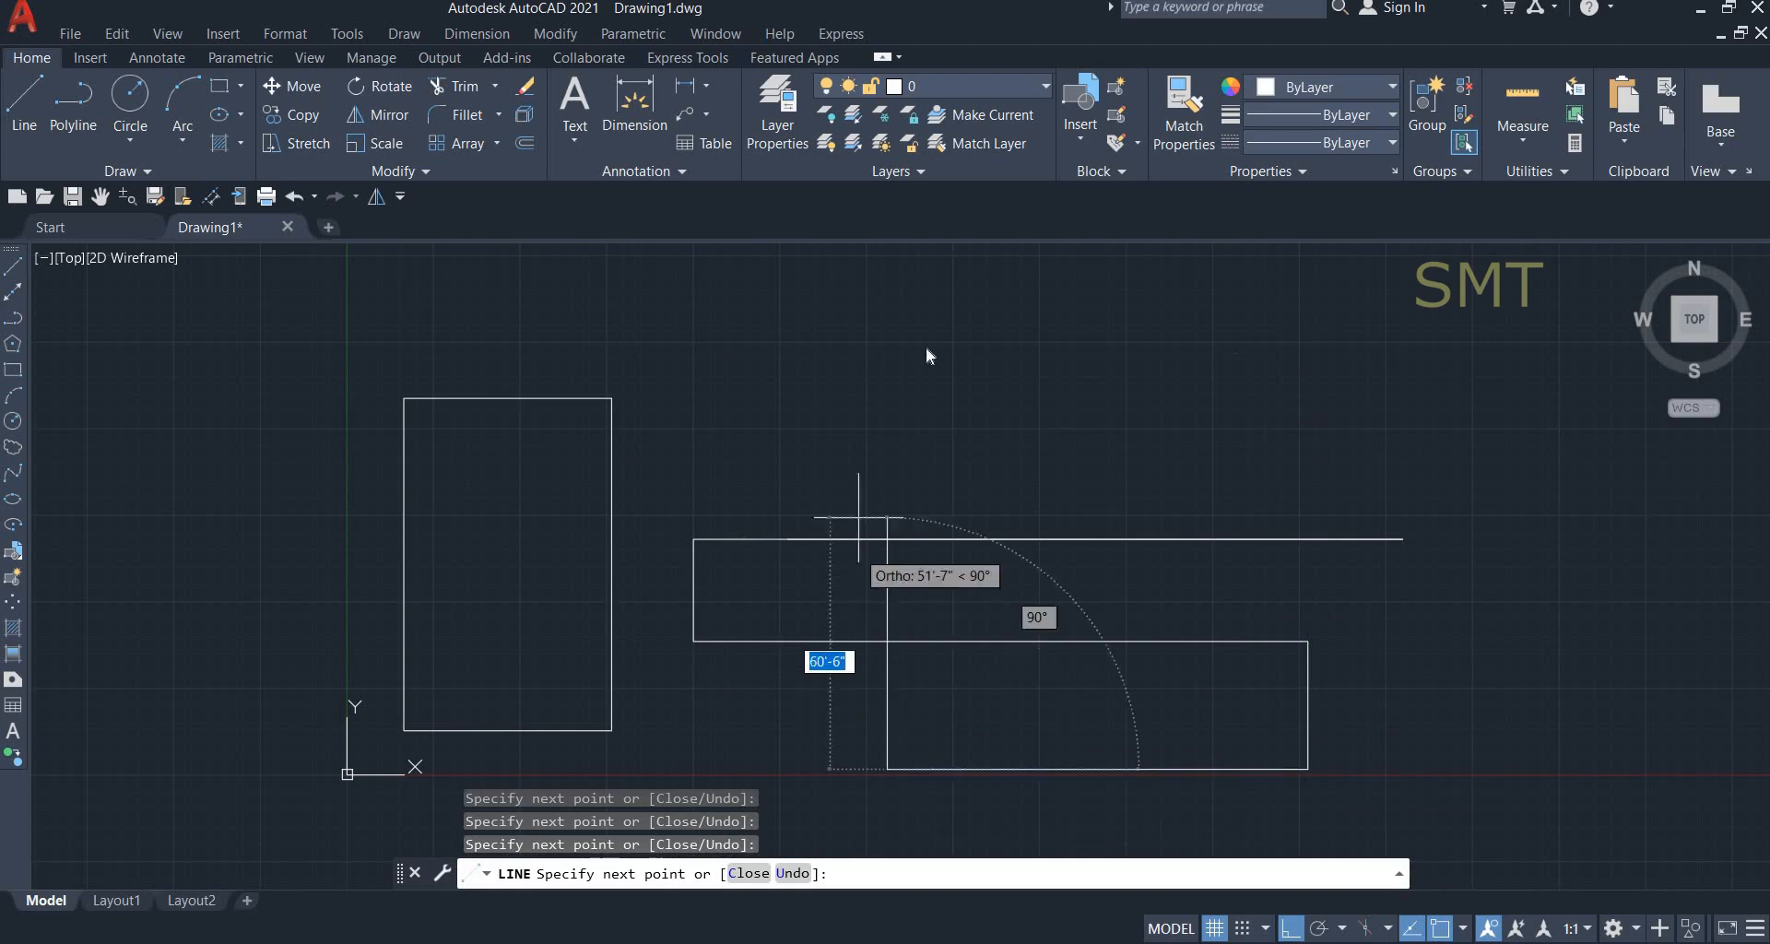
Extend the chain vertically upward, across and back down through the lower shape, and end the line.
{"action": "left_click", "coordinate": [871, 332]}
{"action": "left_click", "coordinate": [1218, 364]}
{"action": "left_click", "coordinate": [1126, 710]}
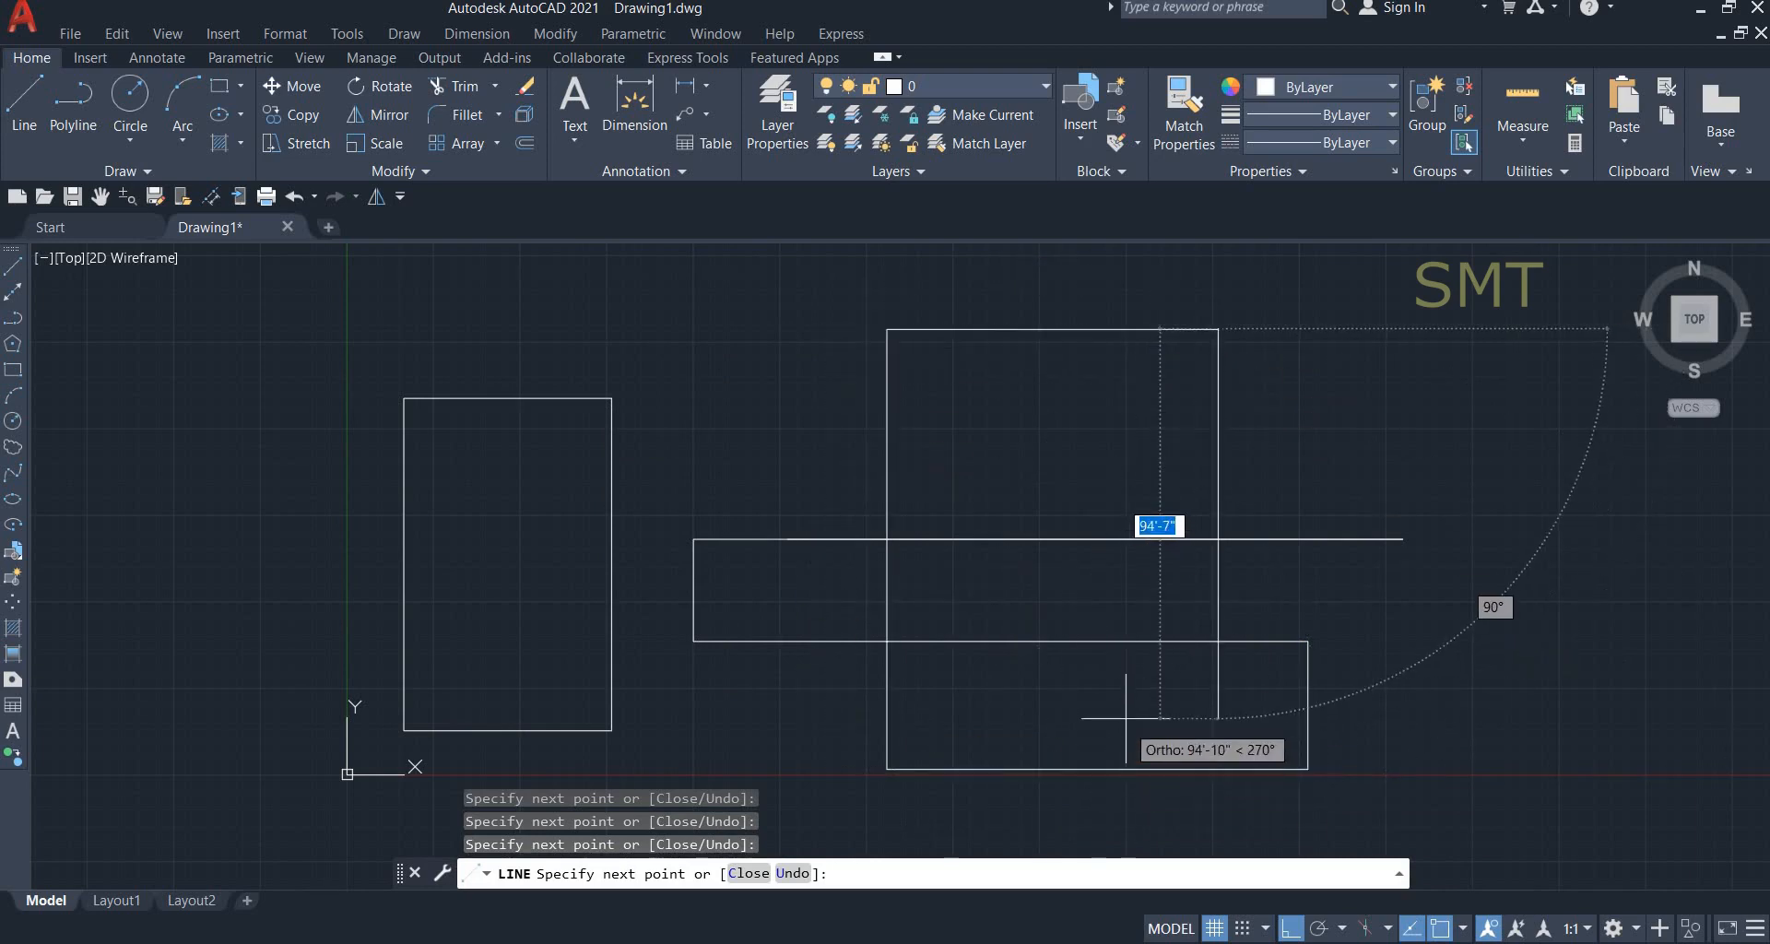
{"action": "right_click", "coordinate": [1163, 676]}
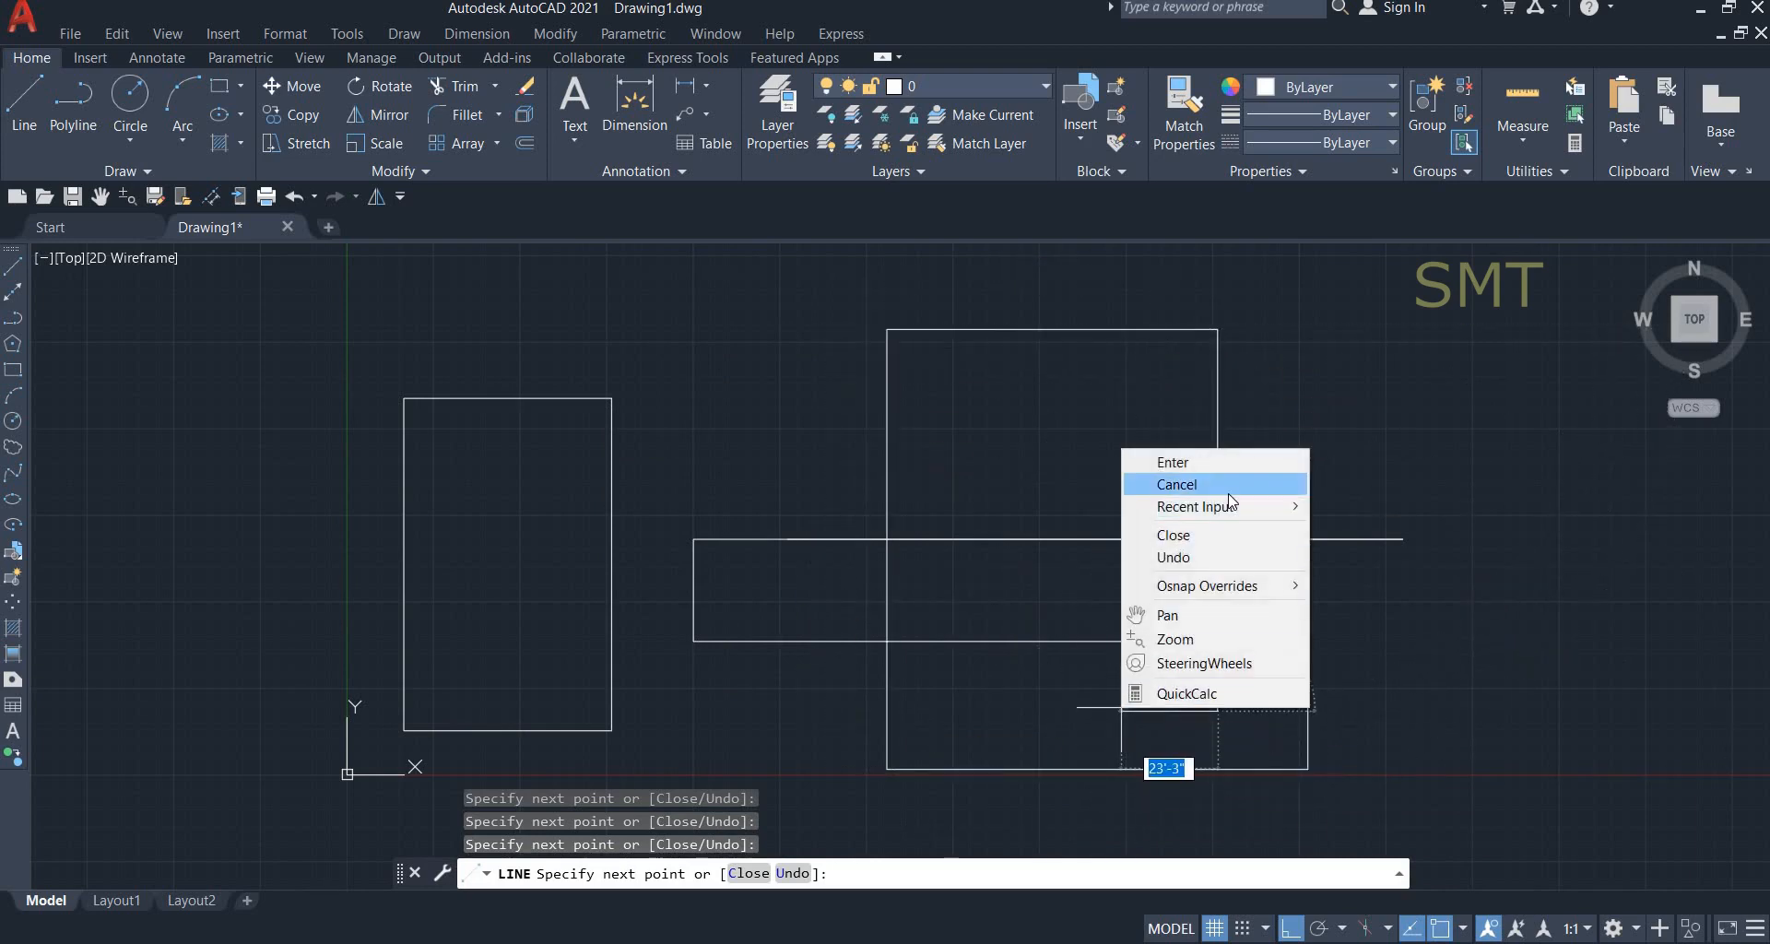
{"action": "left_click", "coordinate": [1171, 481]}
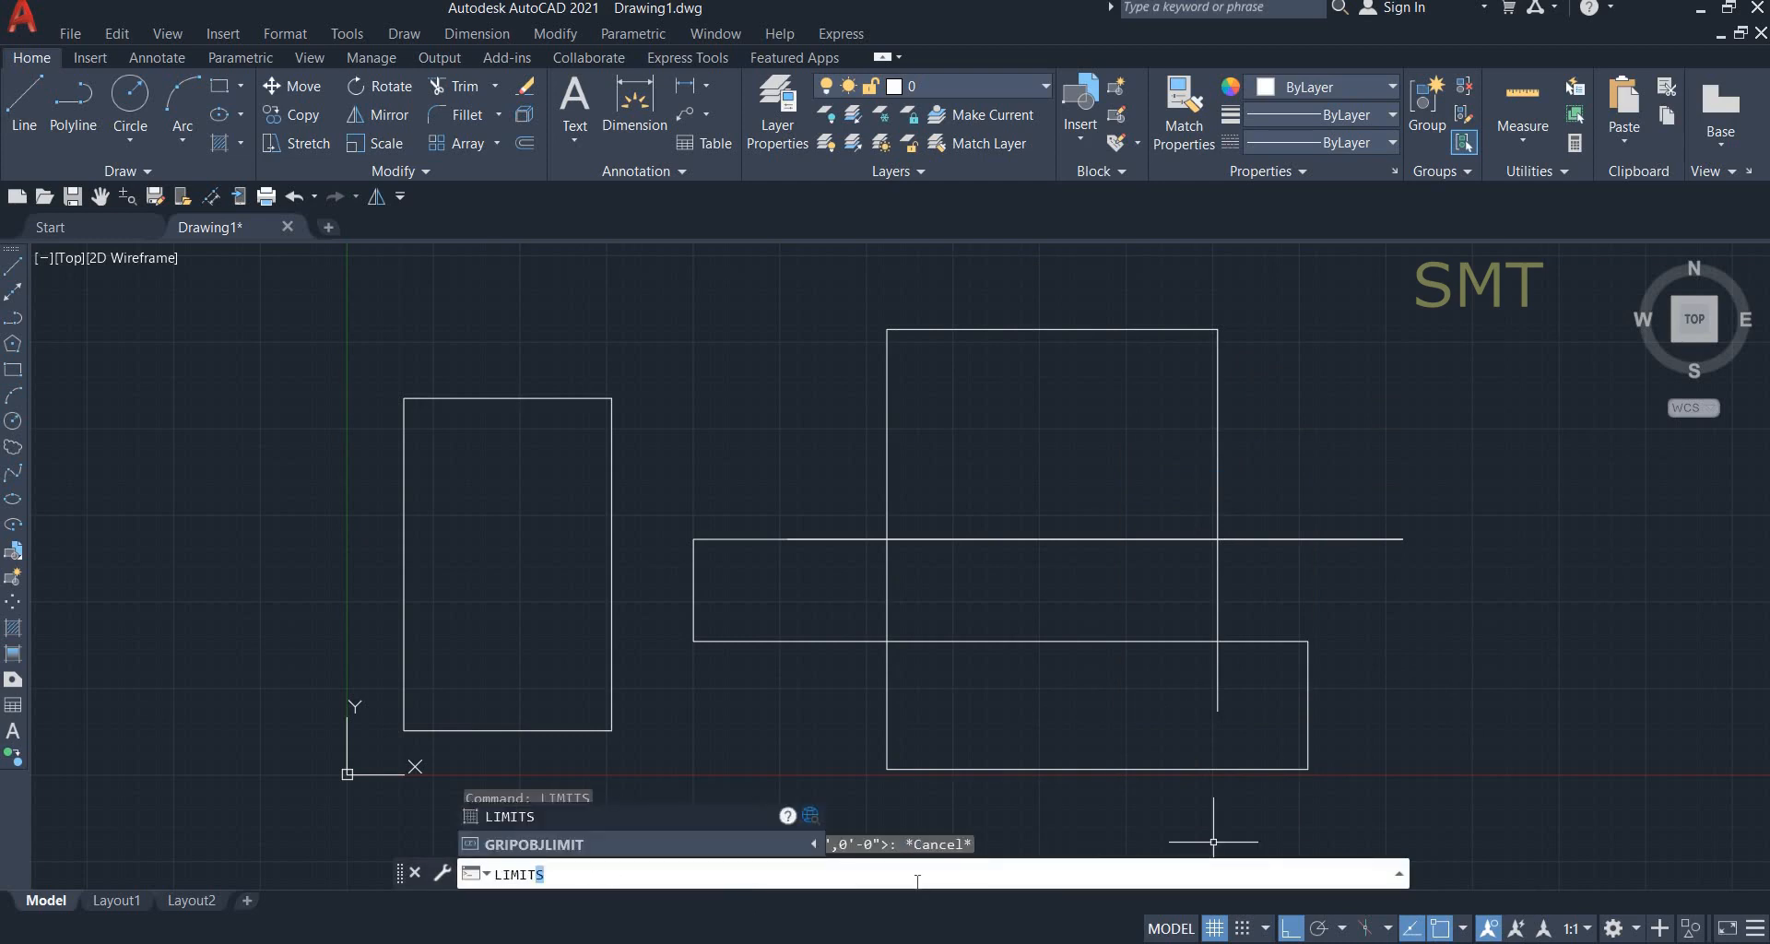
Turn limits checking on with the LIMITS command and try to start a line at points outside the limits.
{"action": "key", "text": "Return"}
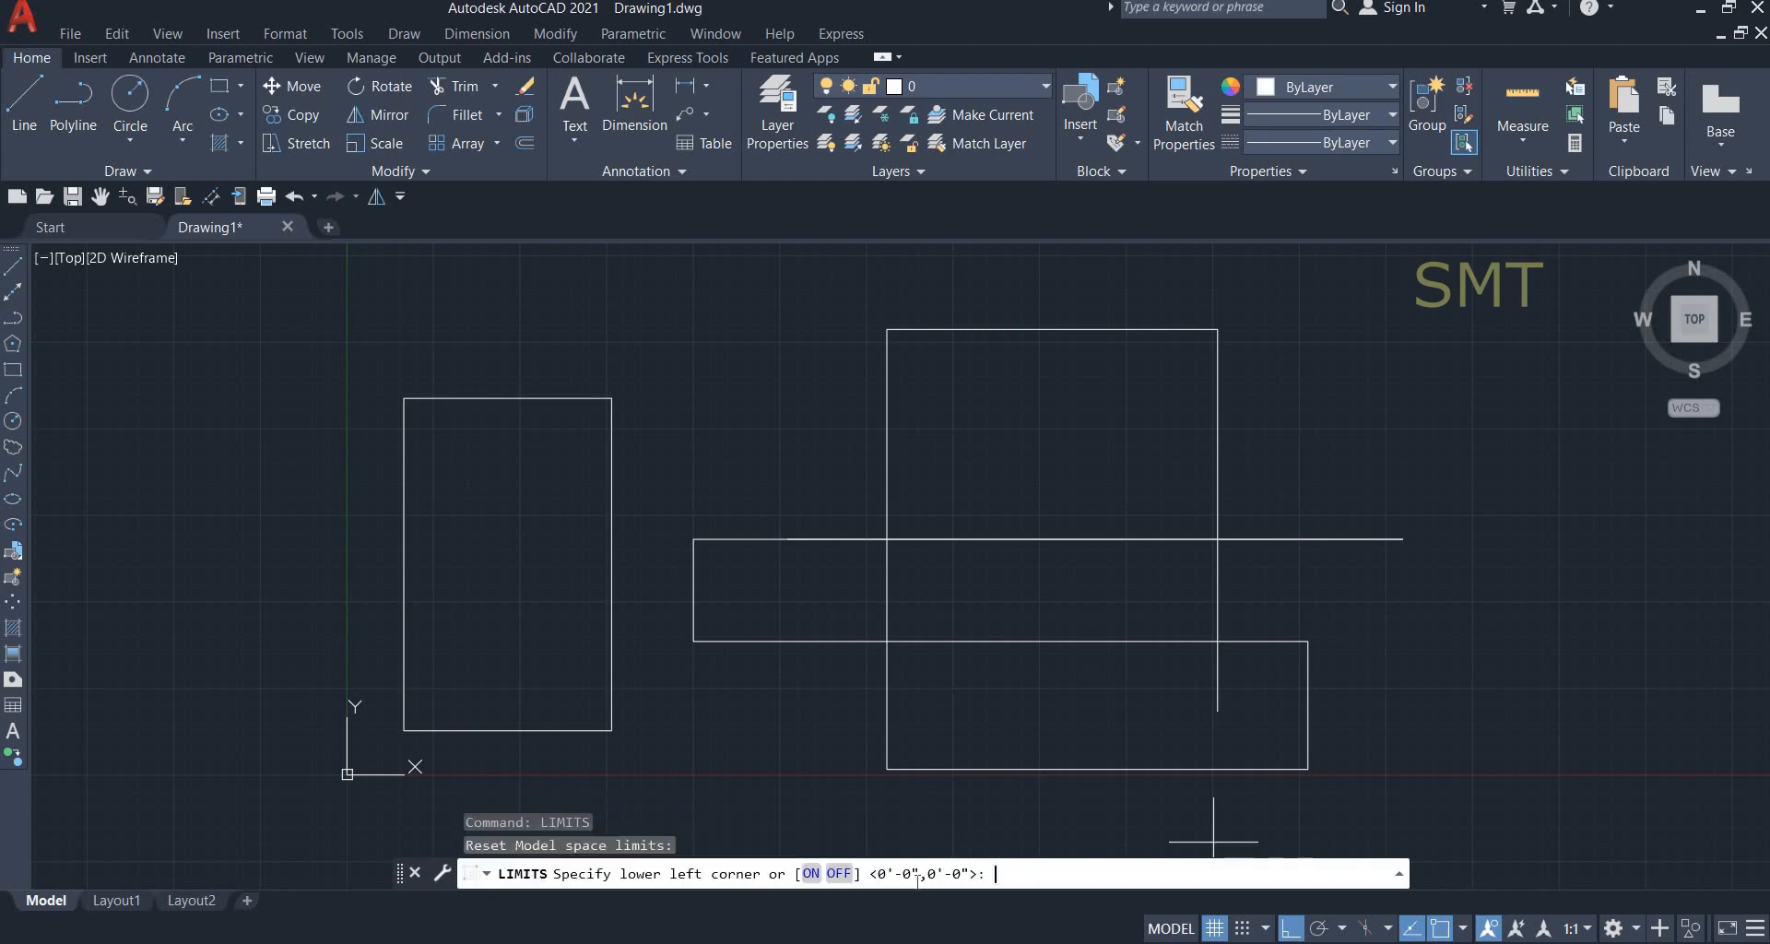
{"action": "left_click", "coordinate": [809, 872]}
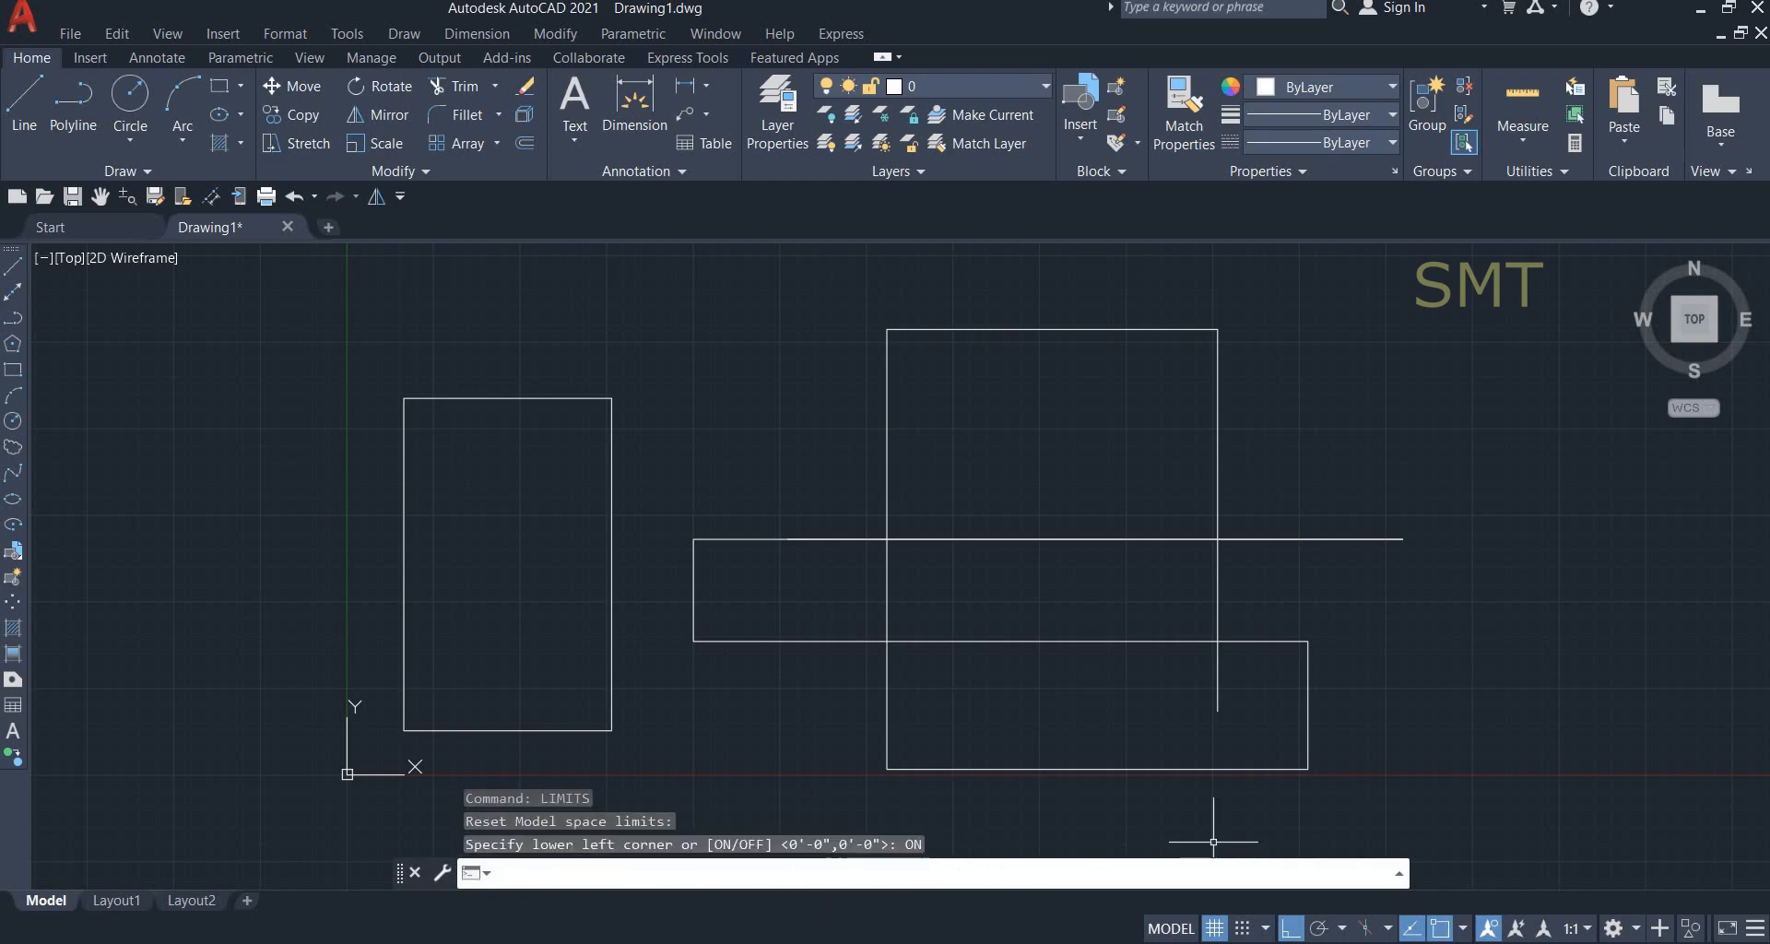
{"action": "left_click", "coordinate": [24, 101]}
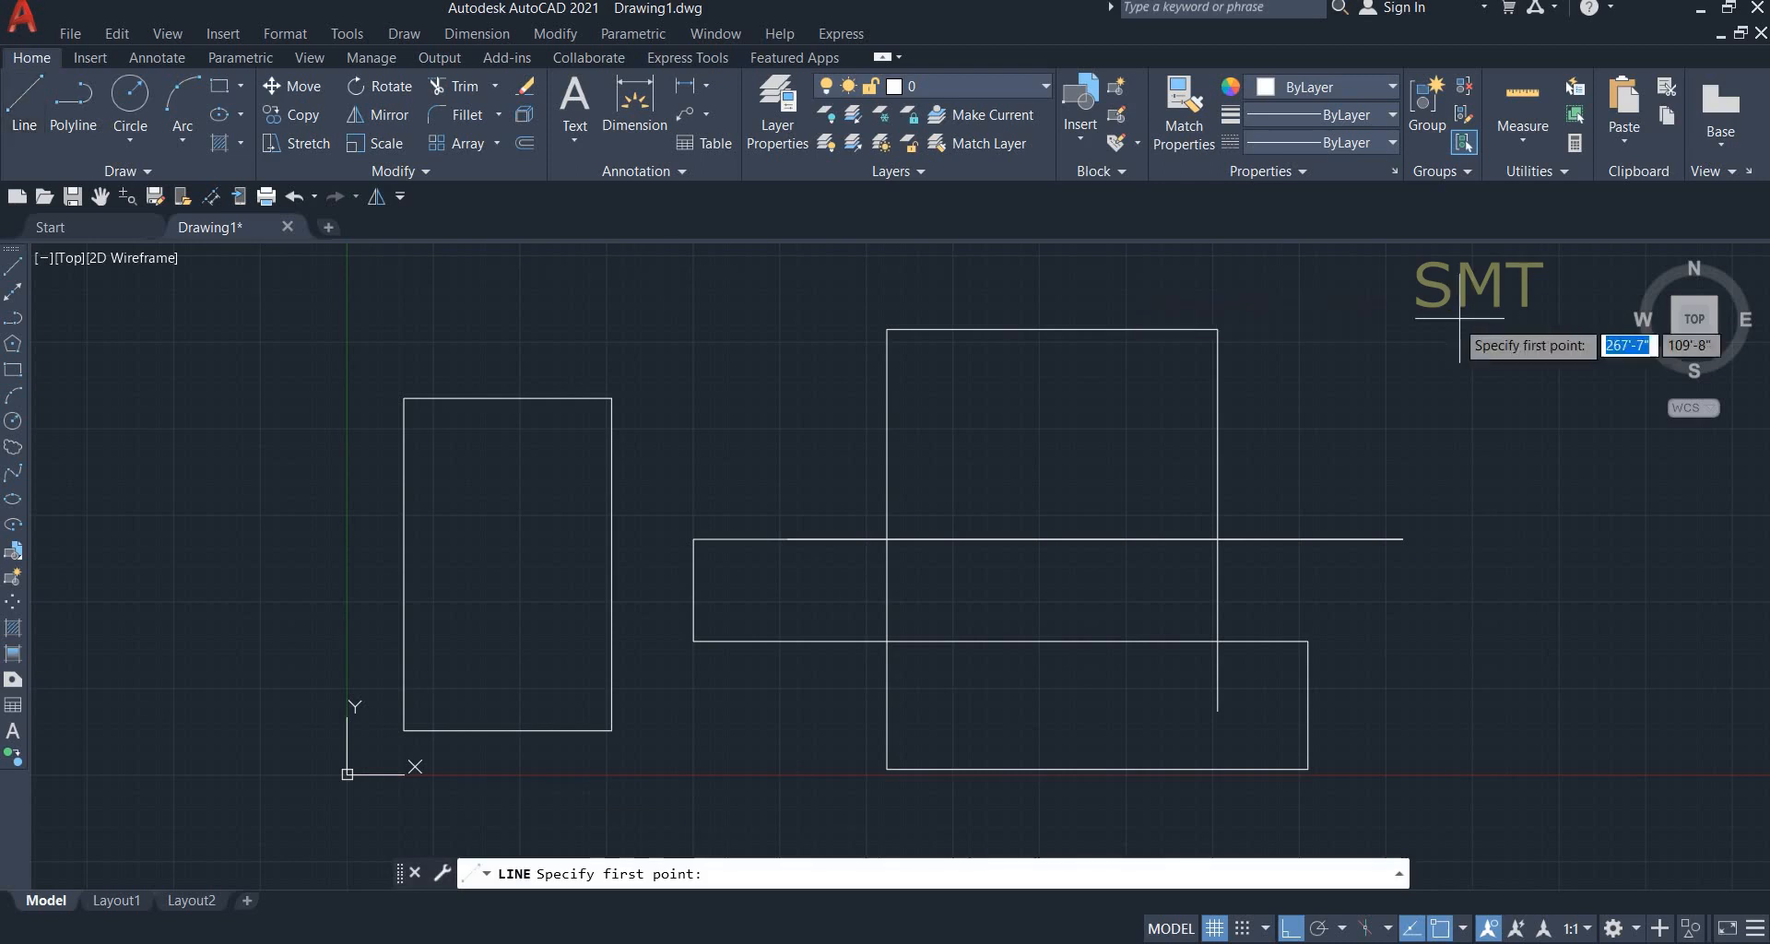
{"action": "left_click", "coordinate": [1374, 318]}
{"action": "left_click", "coordinate": [1478, 790]}
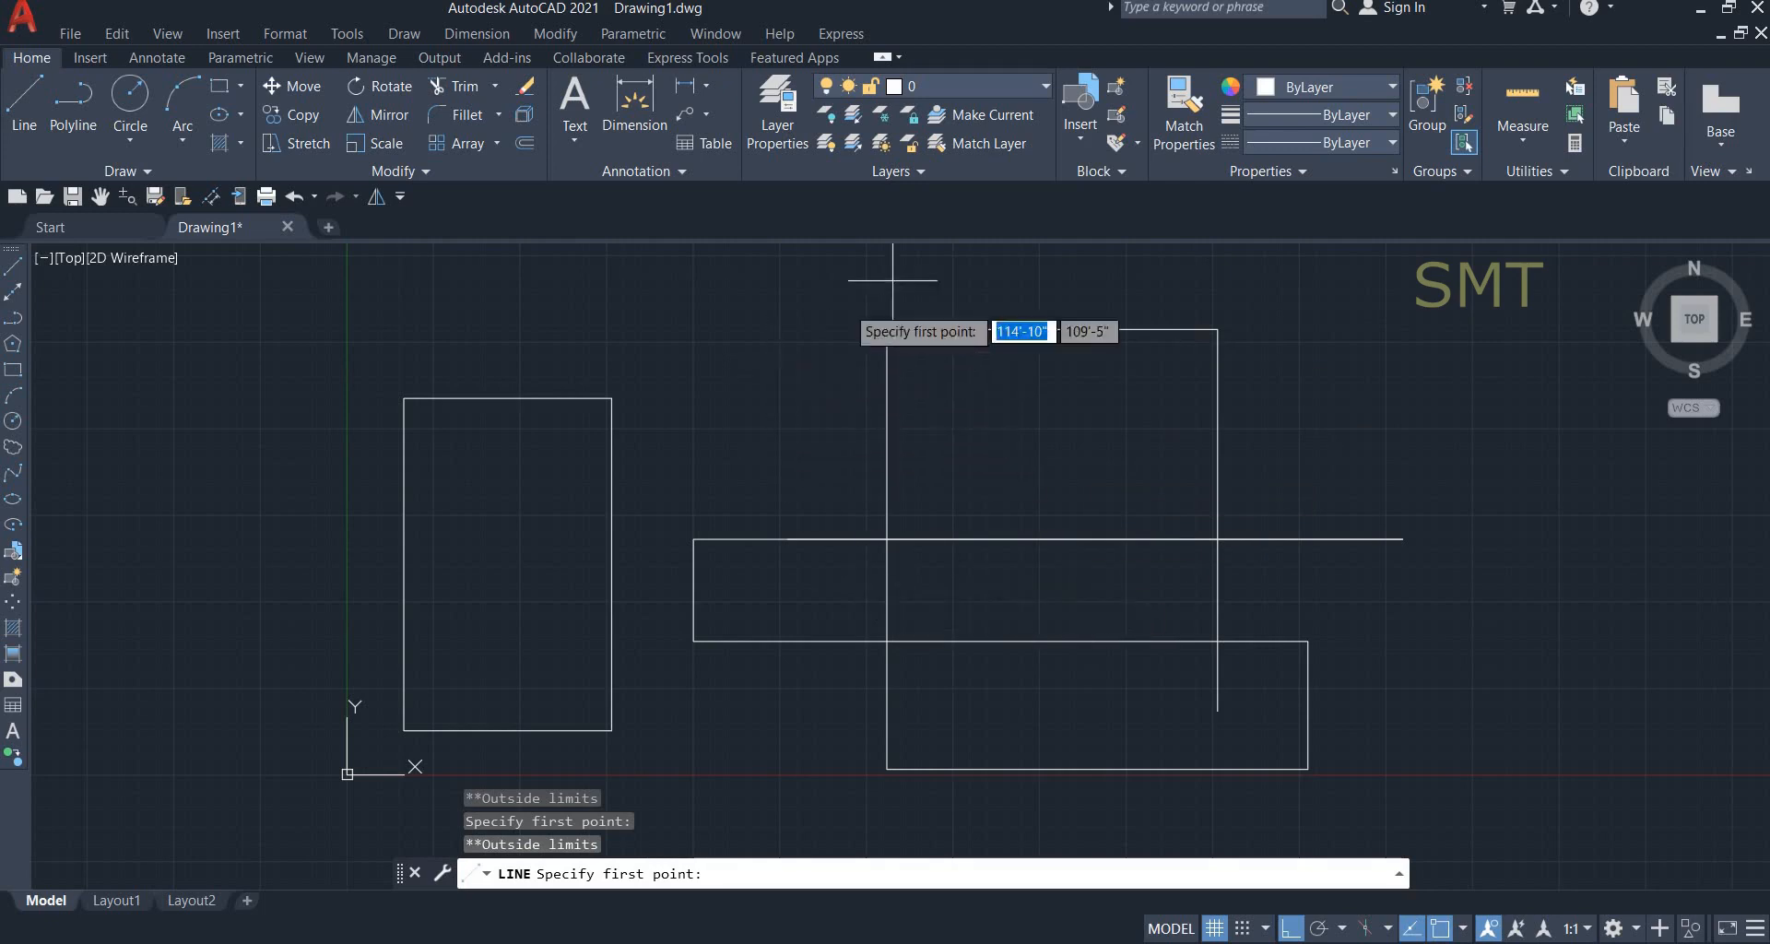
Start a line inside the 50' by 80' rectangle and draw a short horizontal segment followed by a short vertical one upward.
{"action": "left_click", "coordinate": [461, 558]}
{"action": "left_click", "coordinate": [516, 486]}
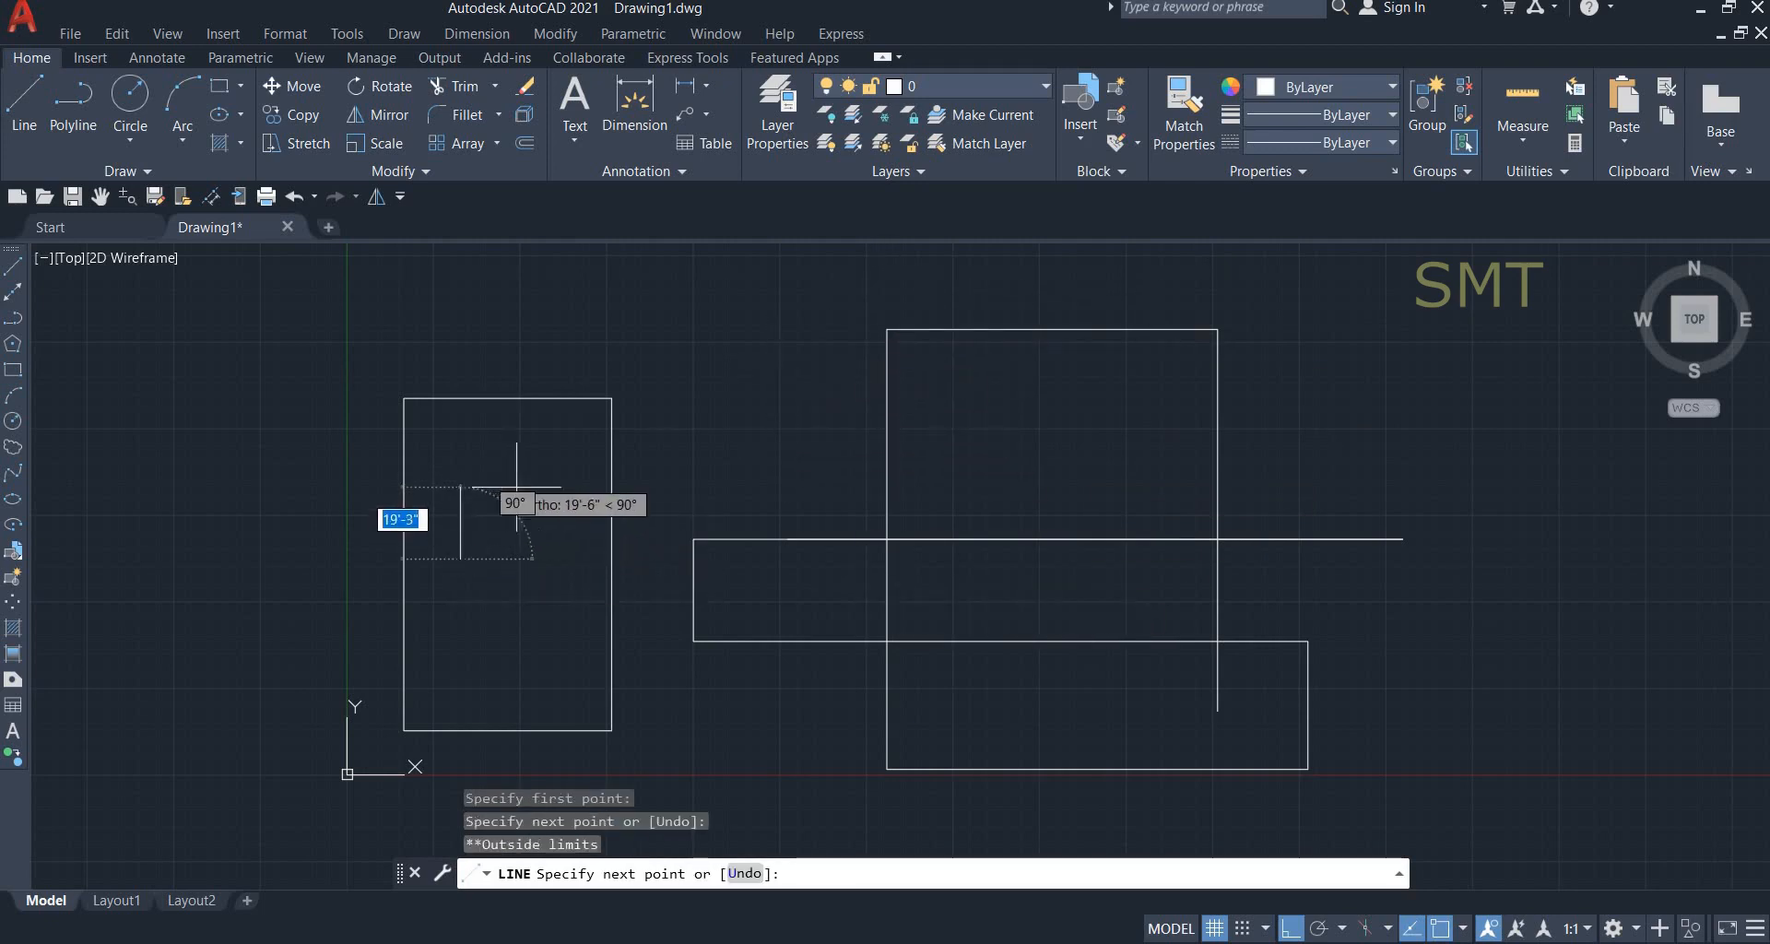
{"action": "left_click", "coordinate": [542, 559]}
{"action": "scroll", "coordinate": [516, 535], "scroll_direction": "up", "scroll_amount": 2}
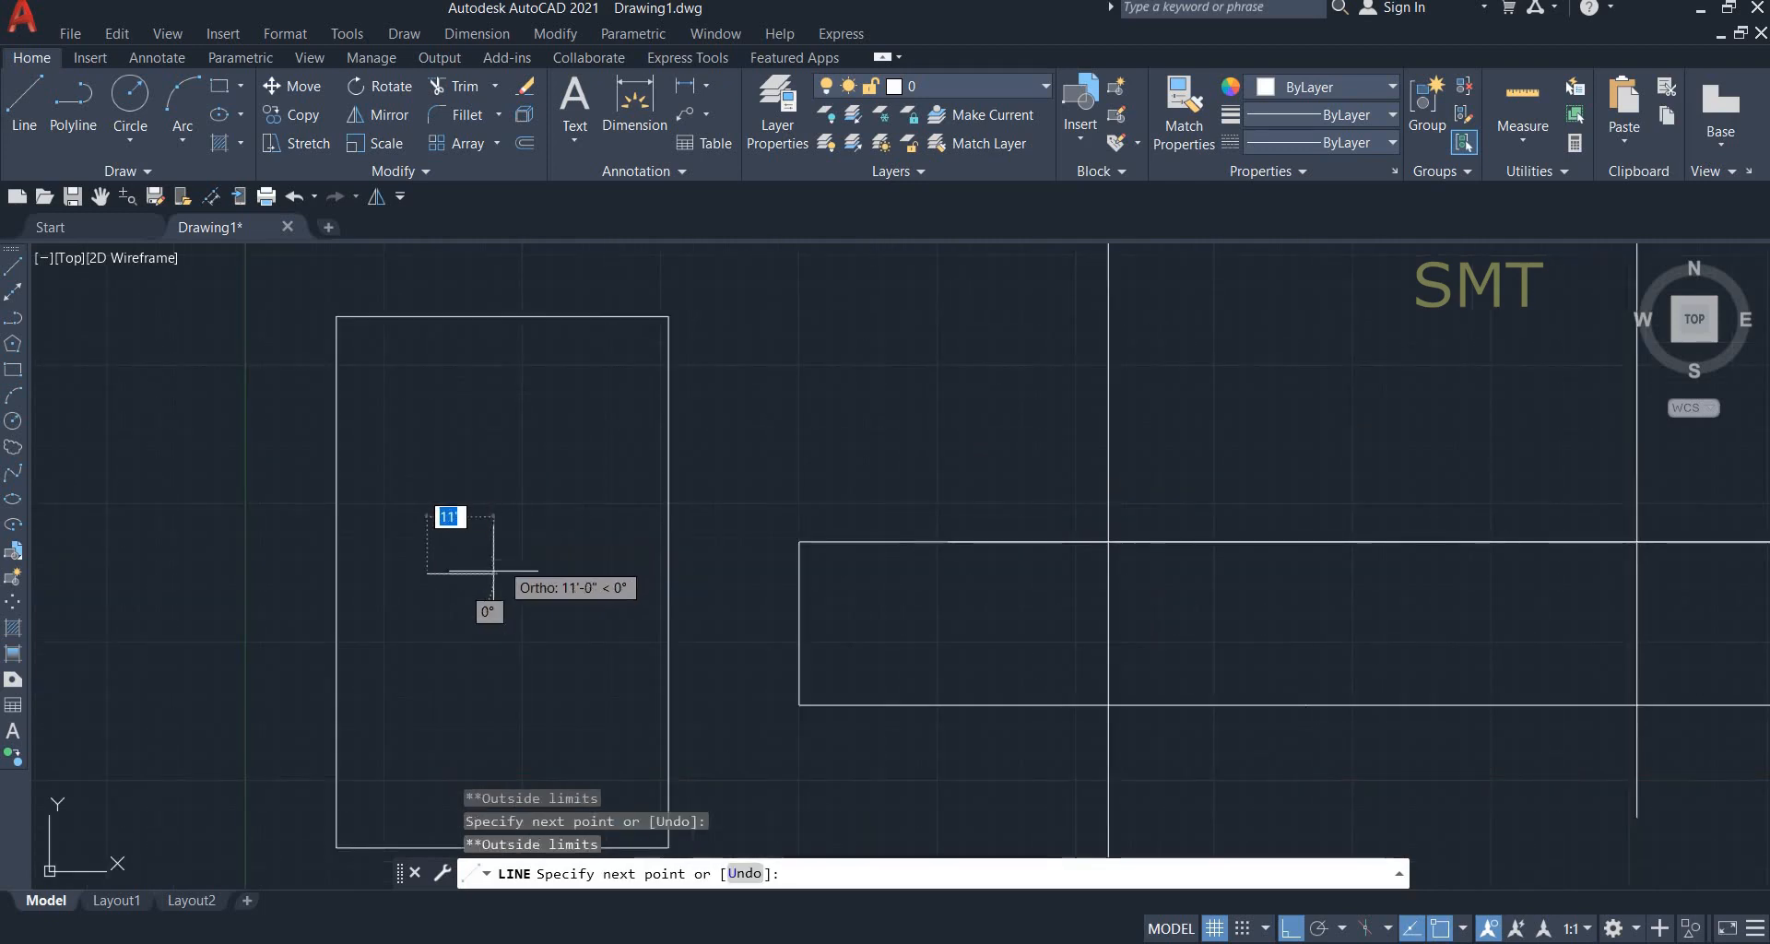
{"action": "left_click", "coordinate": [453, 575]}
{"action": "left_click", "coordinate": [466, 495]}
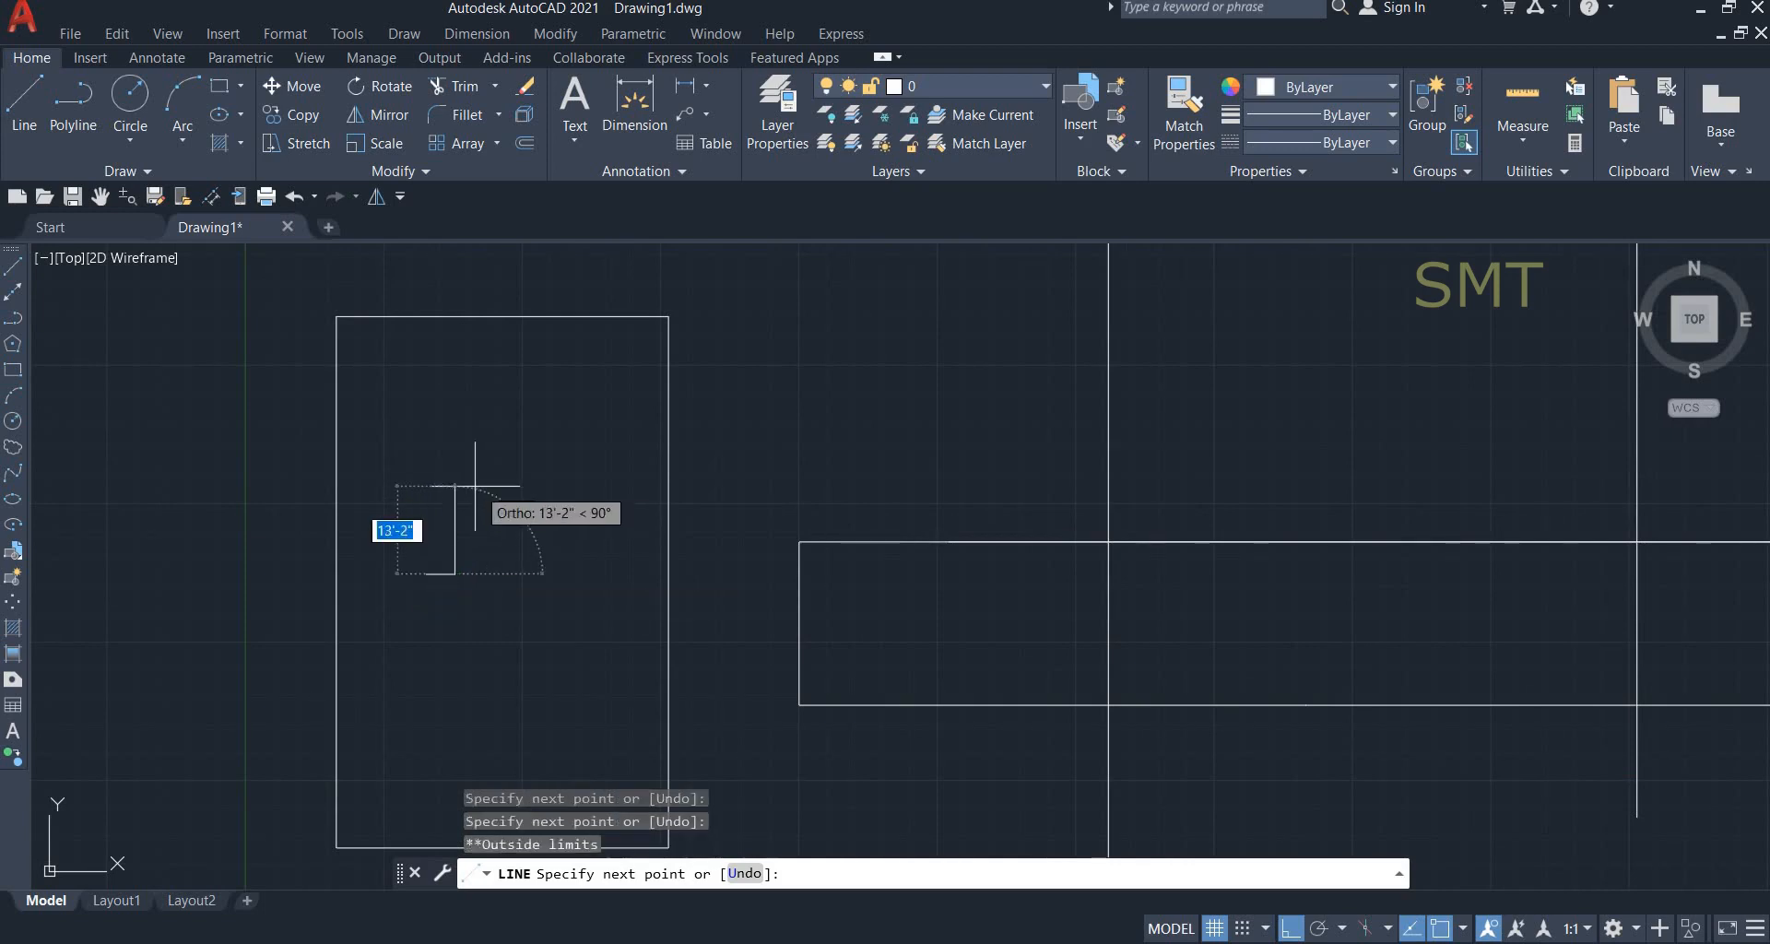
{"action": "left_click", "coordinate": [411, 495]}
Add a horizontal top edge and a downward edge, and try to extend the line horizontally past the 40' limit.
{"action": "scroll", "coordinate": [442, 569], "scroll_direction": "up", "scroll_amount": 3}
{"action": "left_click", "coordinate": [484, 469]}
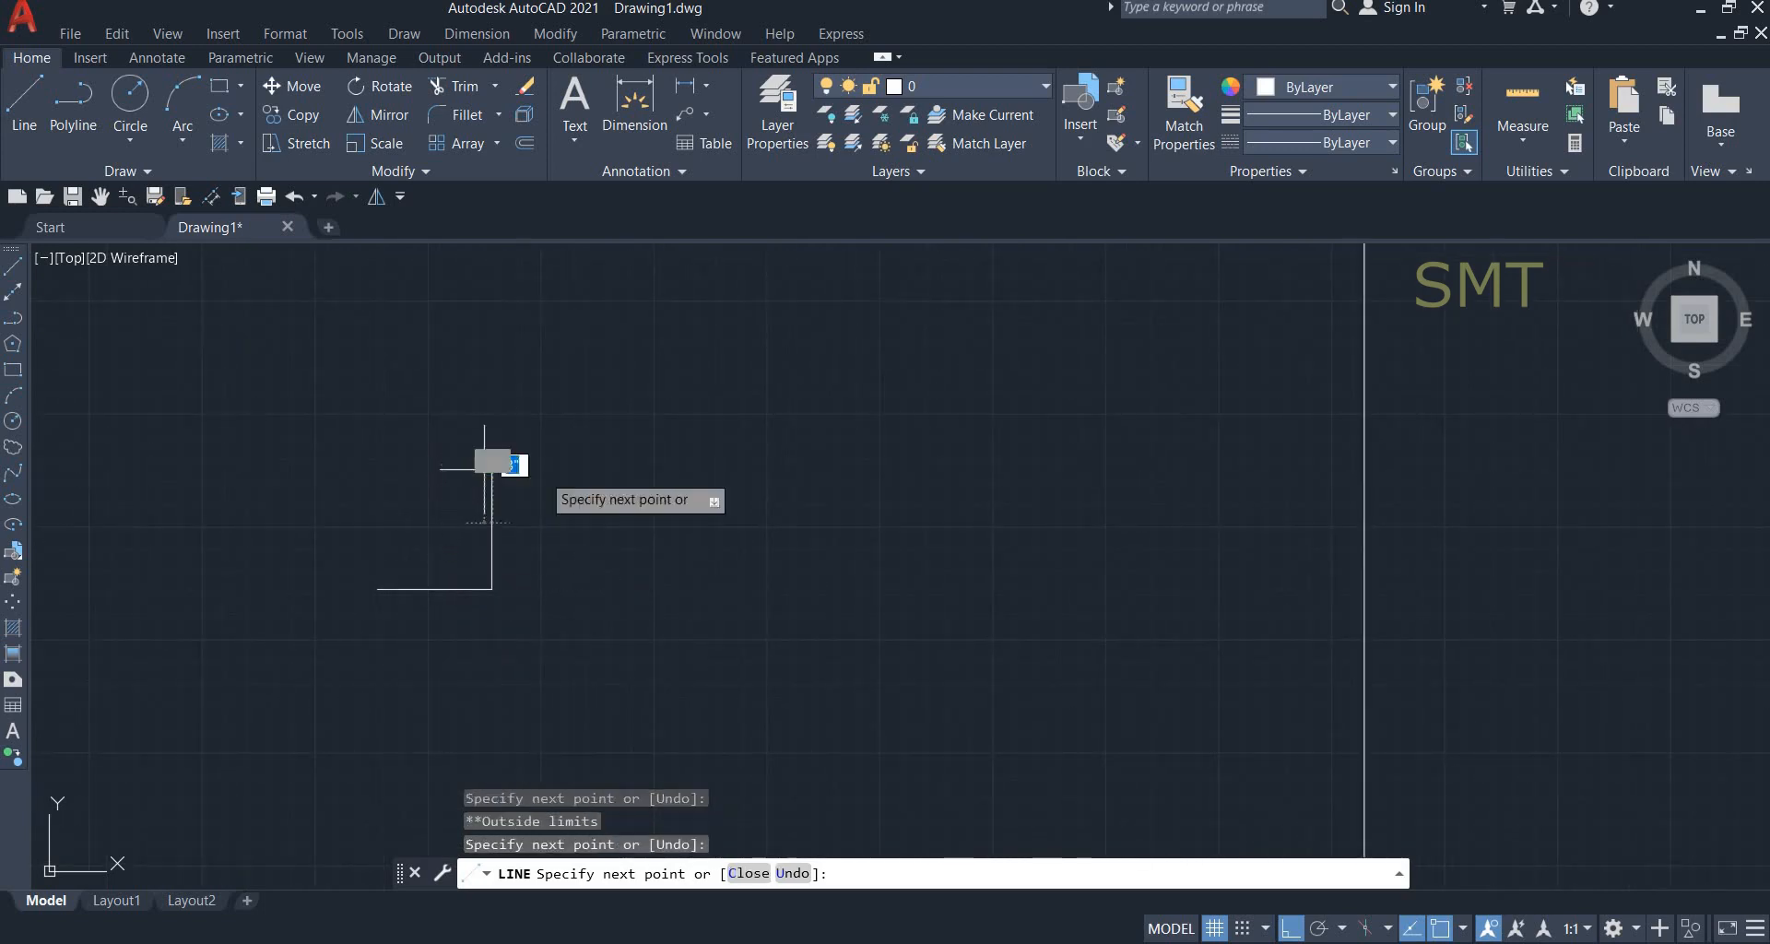
{"action": "left_click", "coordinate": [642, 465]}
{"action": "left_click", "coordinate": [642, 609]}
{"action": "left_click", "coordinate": [816, 479]}
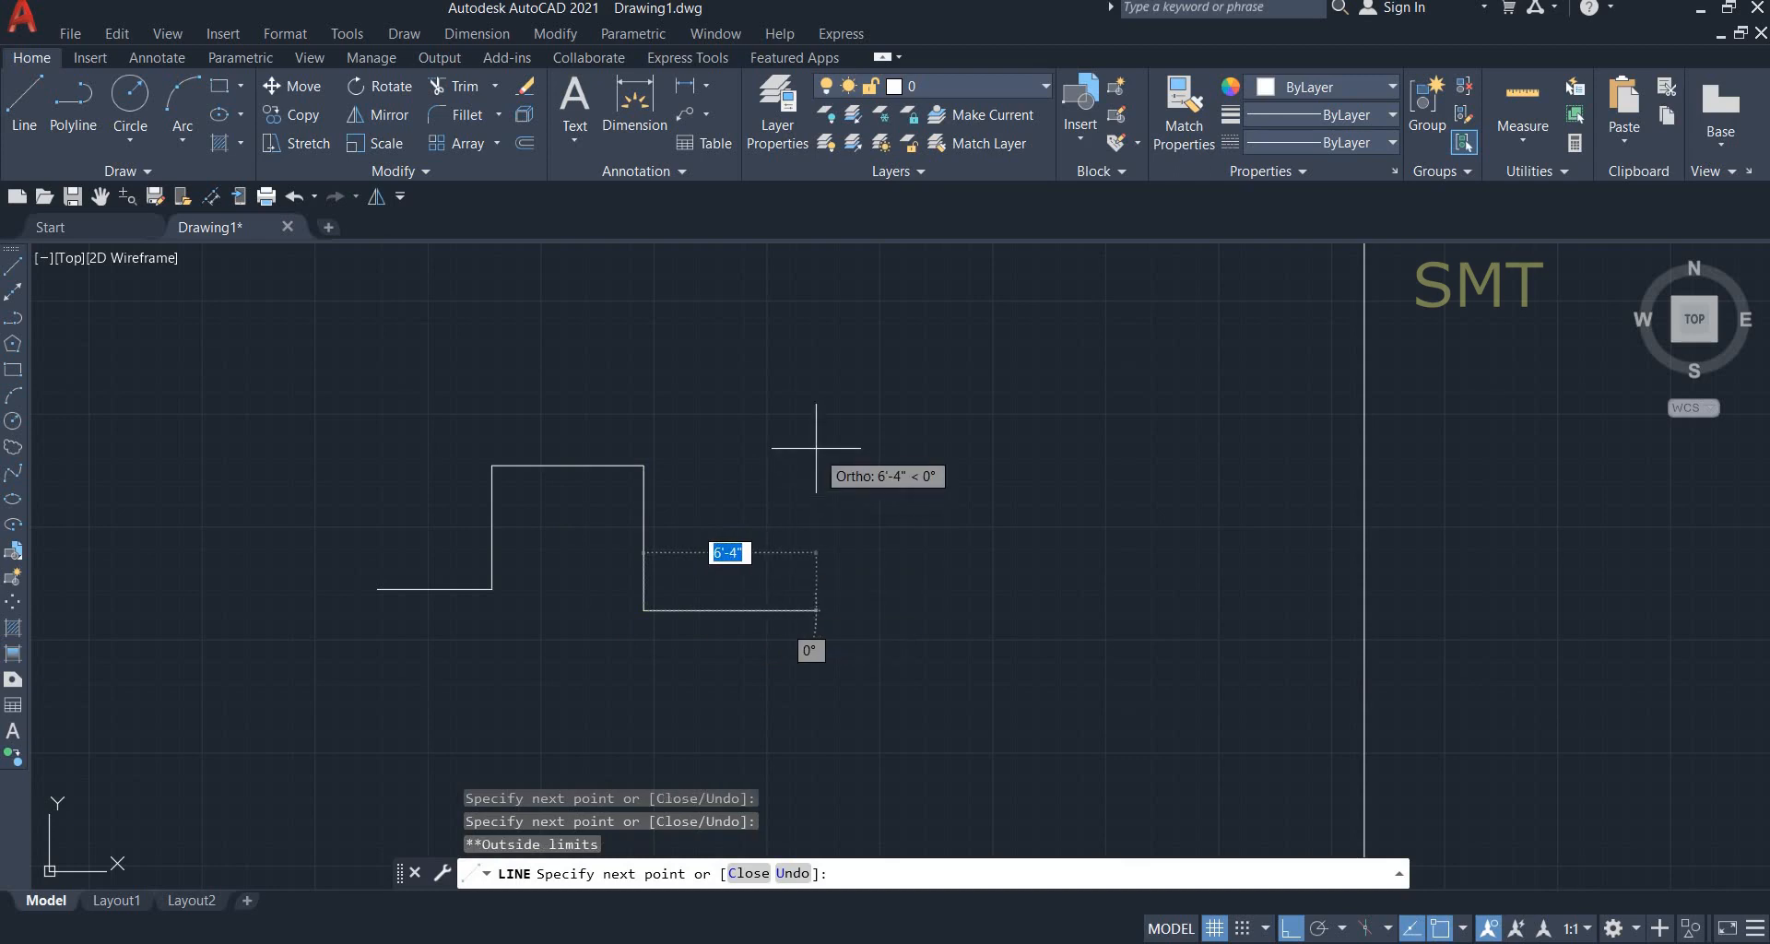
{"action": "left_click", "coordinate": [809, 683]}
{"action": "middle_click_drag", "start_coordinate": [809, 683], "coordinate": [789, 506]}
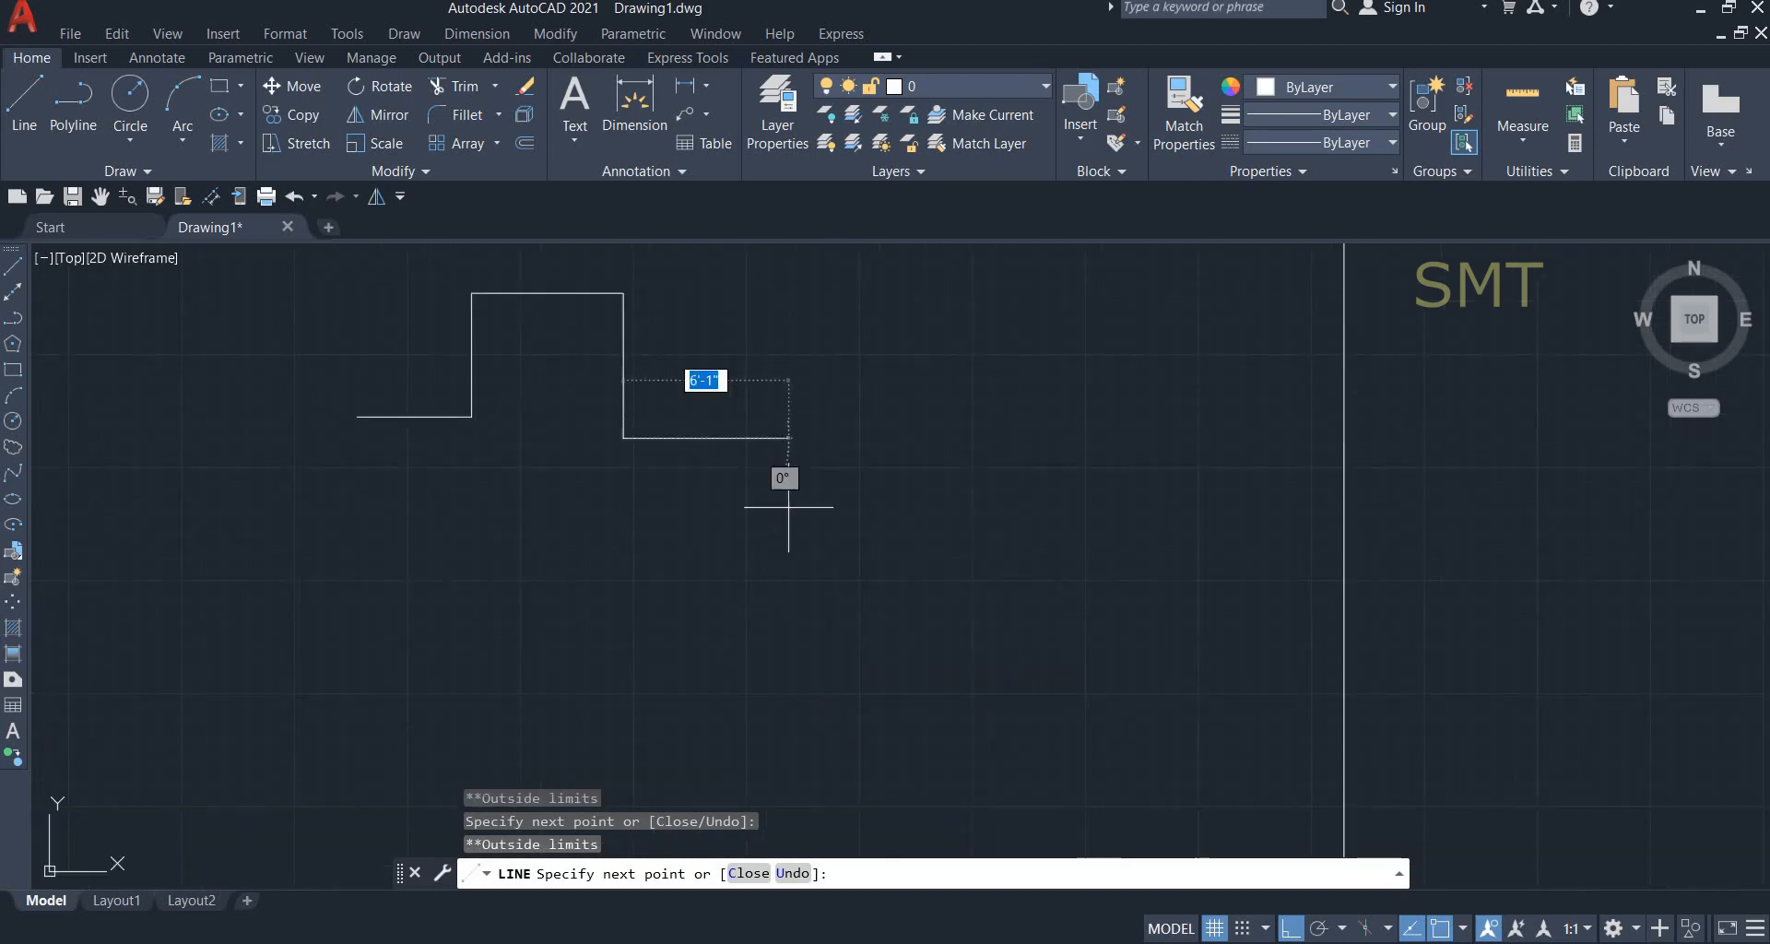
Complete the notched outline with a lower right edge, a bottom edge, a left edge and a sloped segment to the starting point.
{"action": "left_click", "coordinate": [479, 641]}
{"action": "left_click", "coordinate": [296, 631]}
{"action": "left_click", "coordinate": [313, 388]}
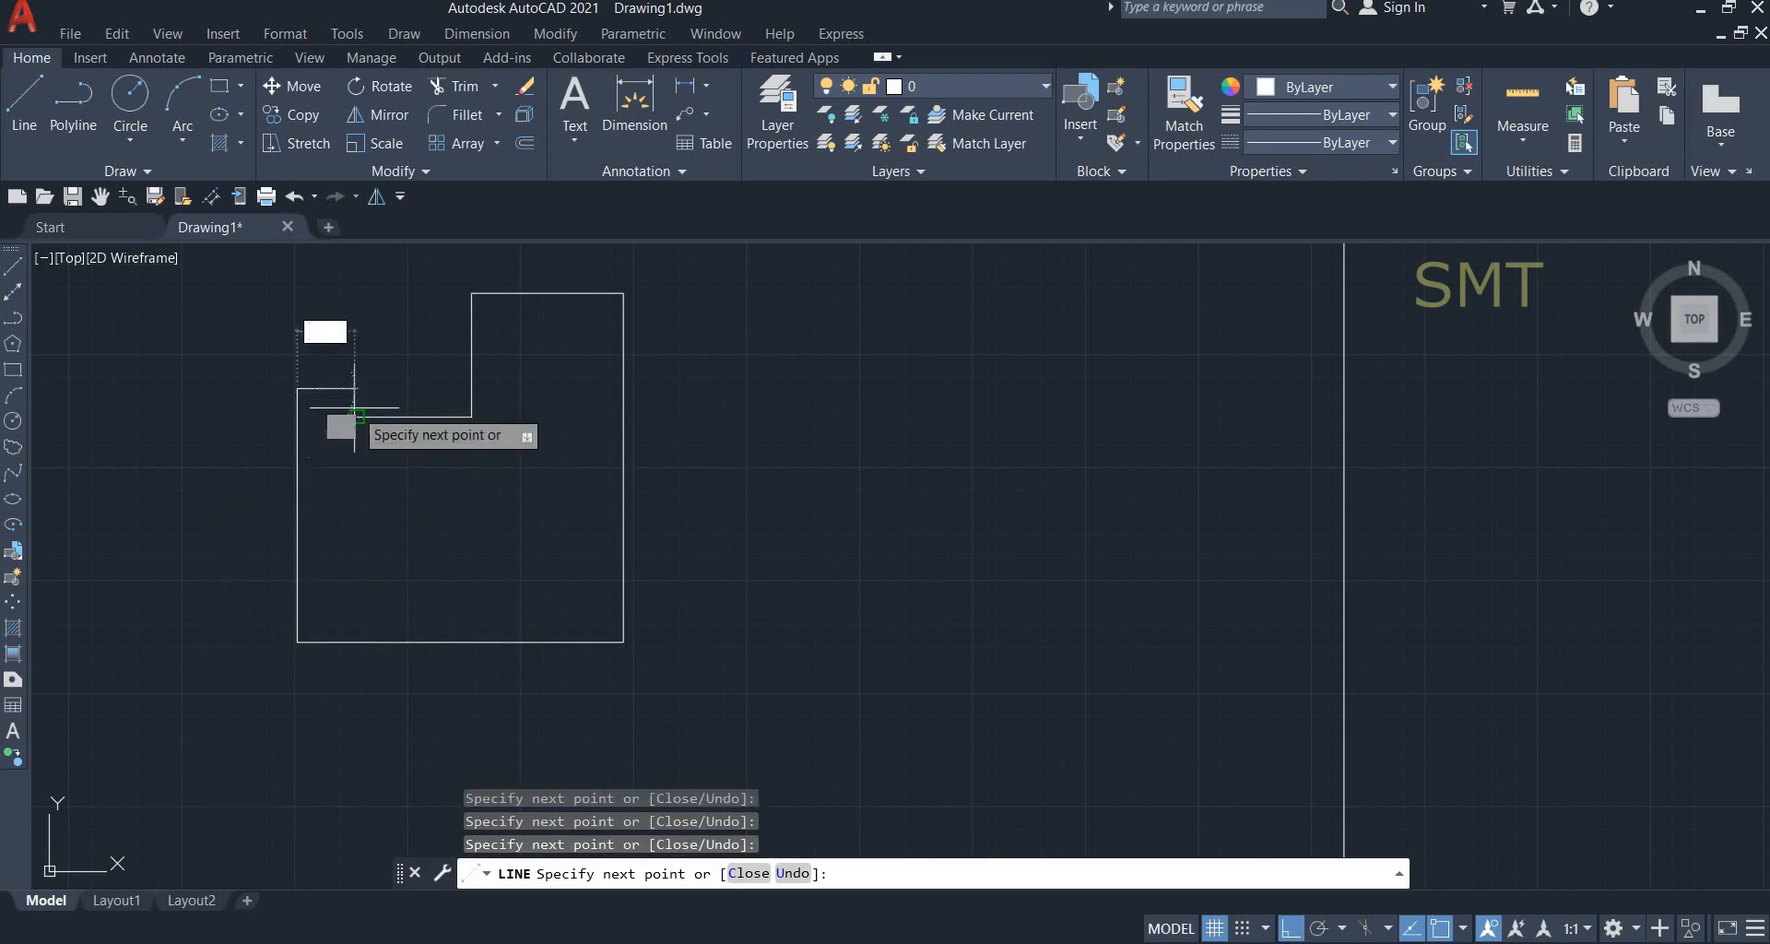
{"action": "left_click", "coordinate": [358, 416]}
{"action": "right_click", "coordinate": [443, 498]}
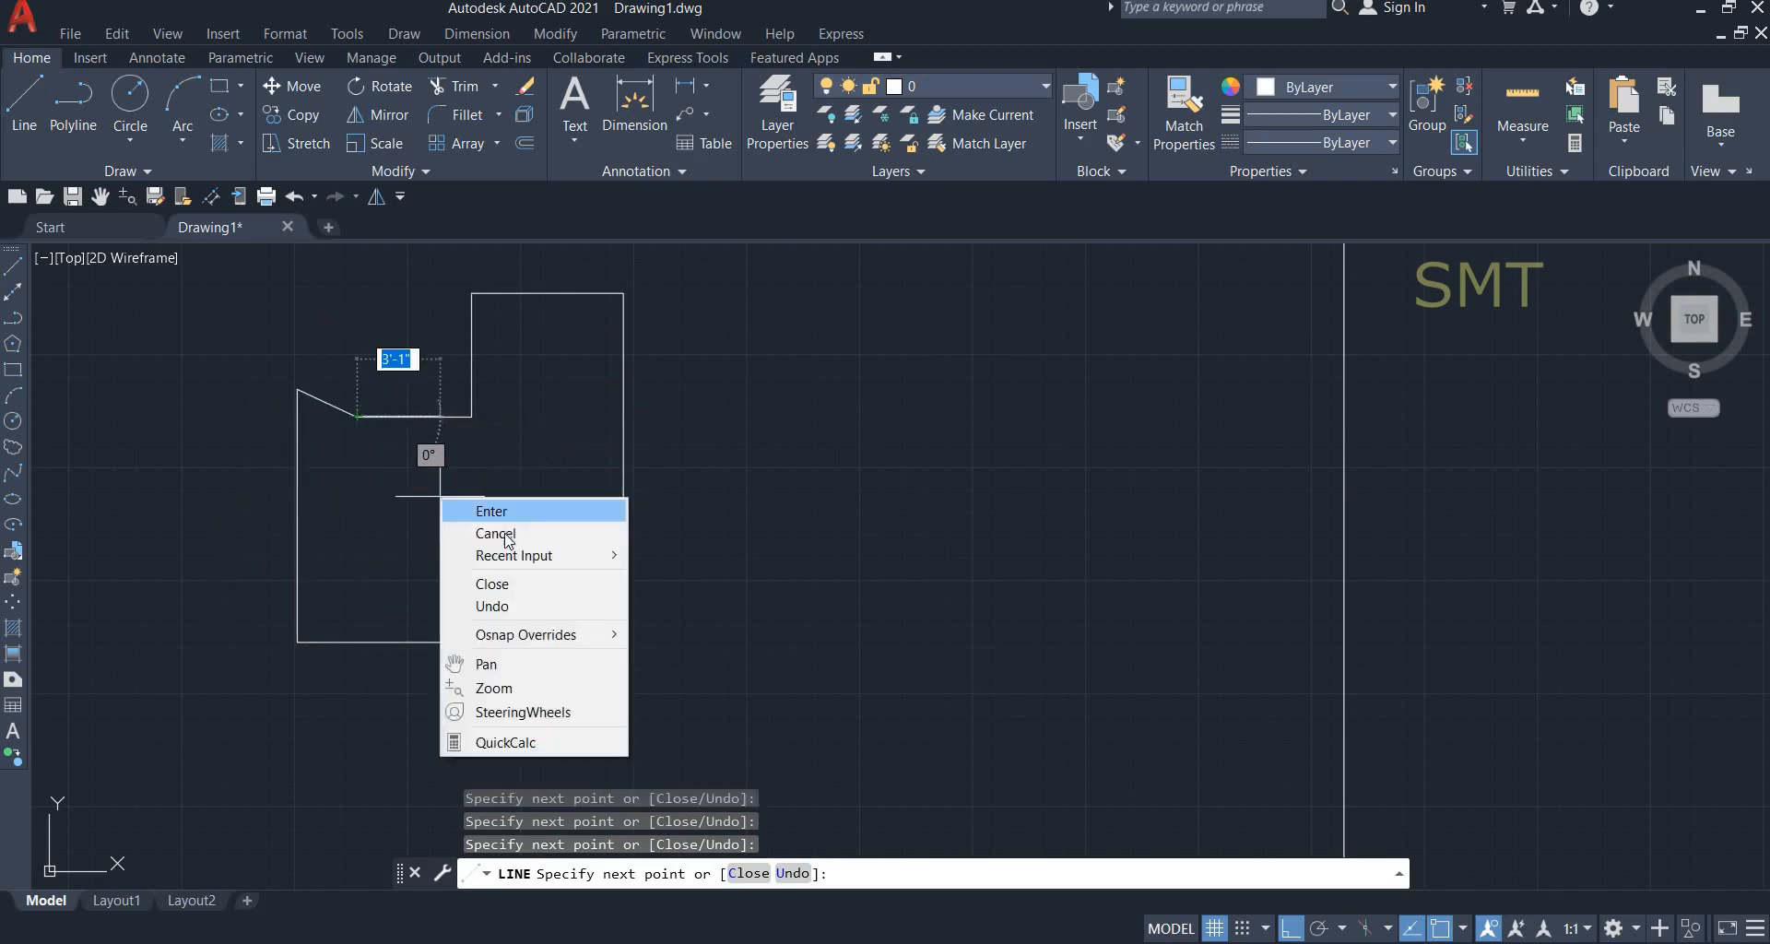
{"action": "left_click", "coordinate": [502, 534]}
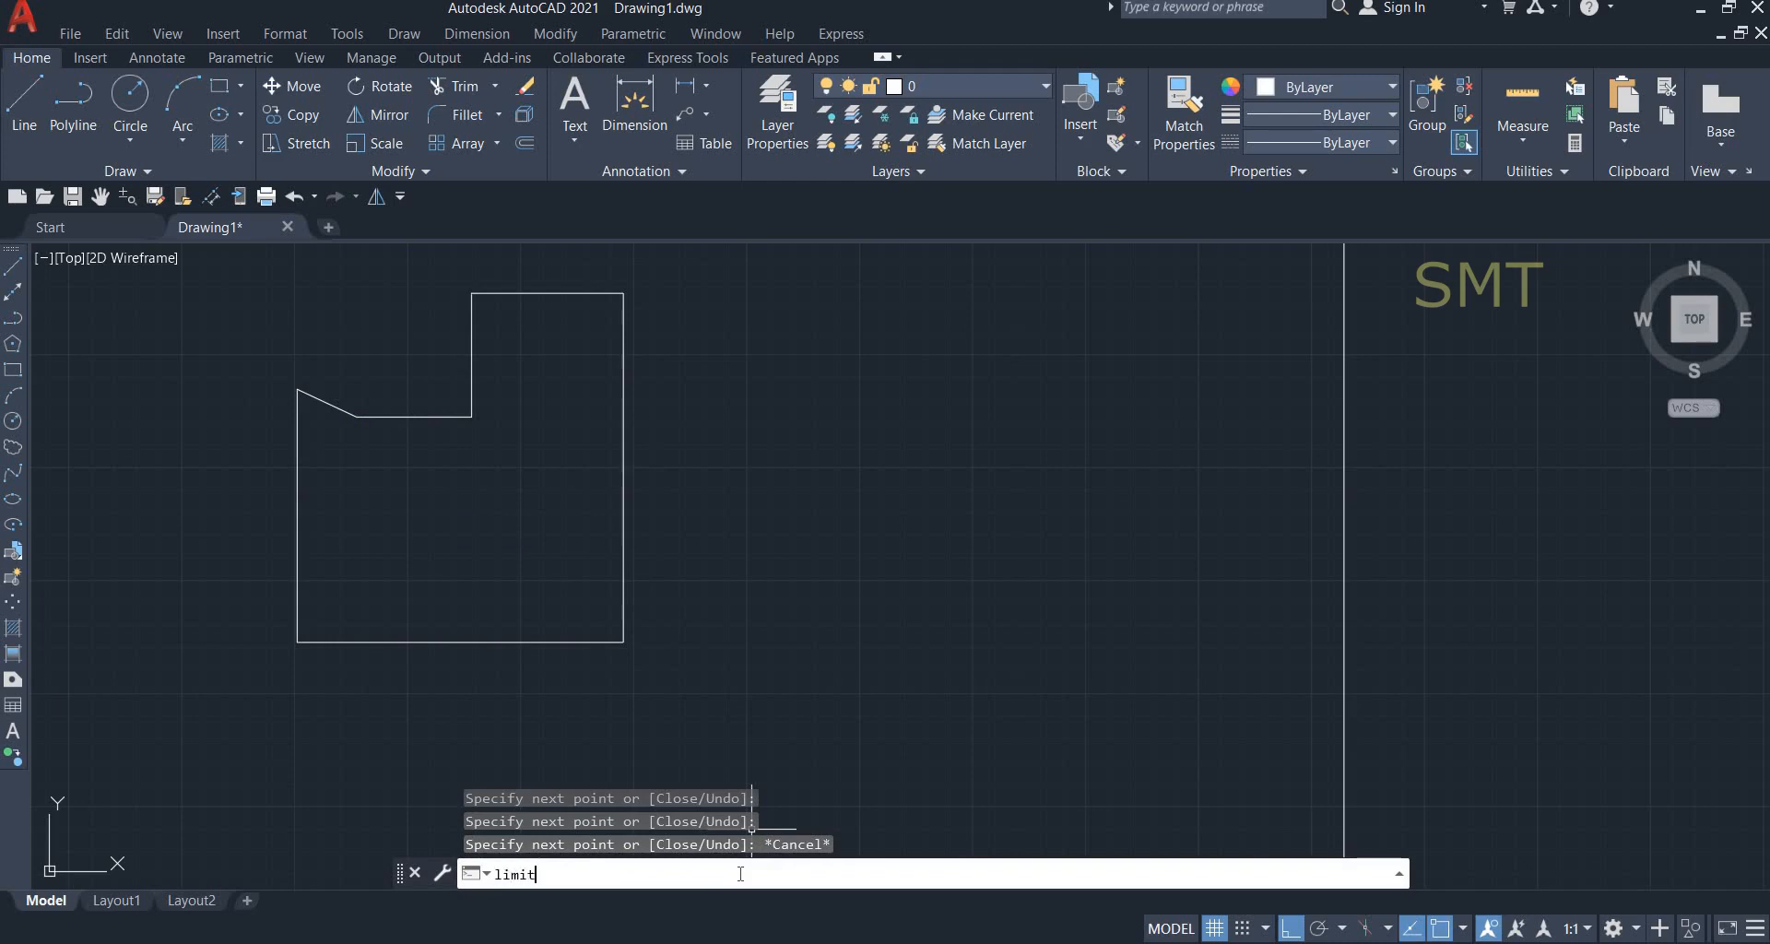
Turn limits checking off again with the LIMITS command.
{"action": "type", "text": "limits"}
{"action": "key", "text": "Return"}
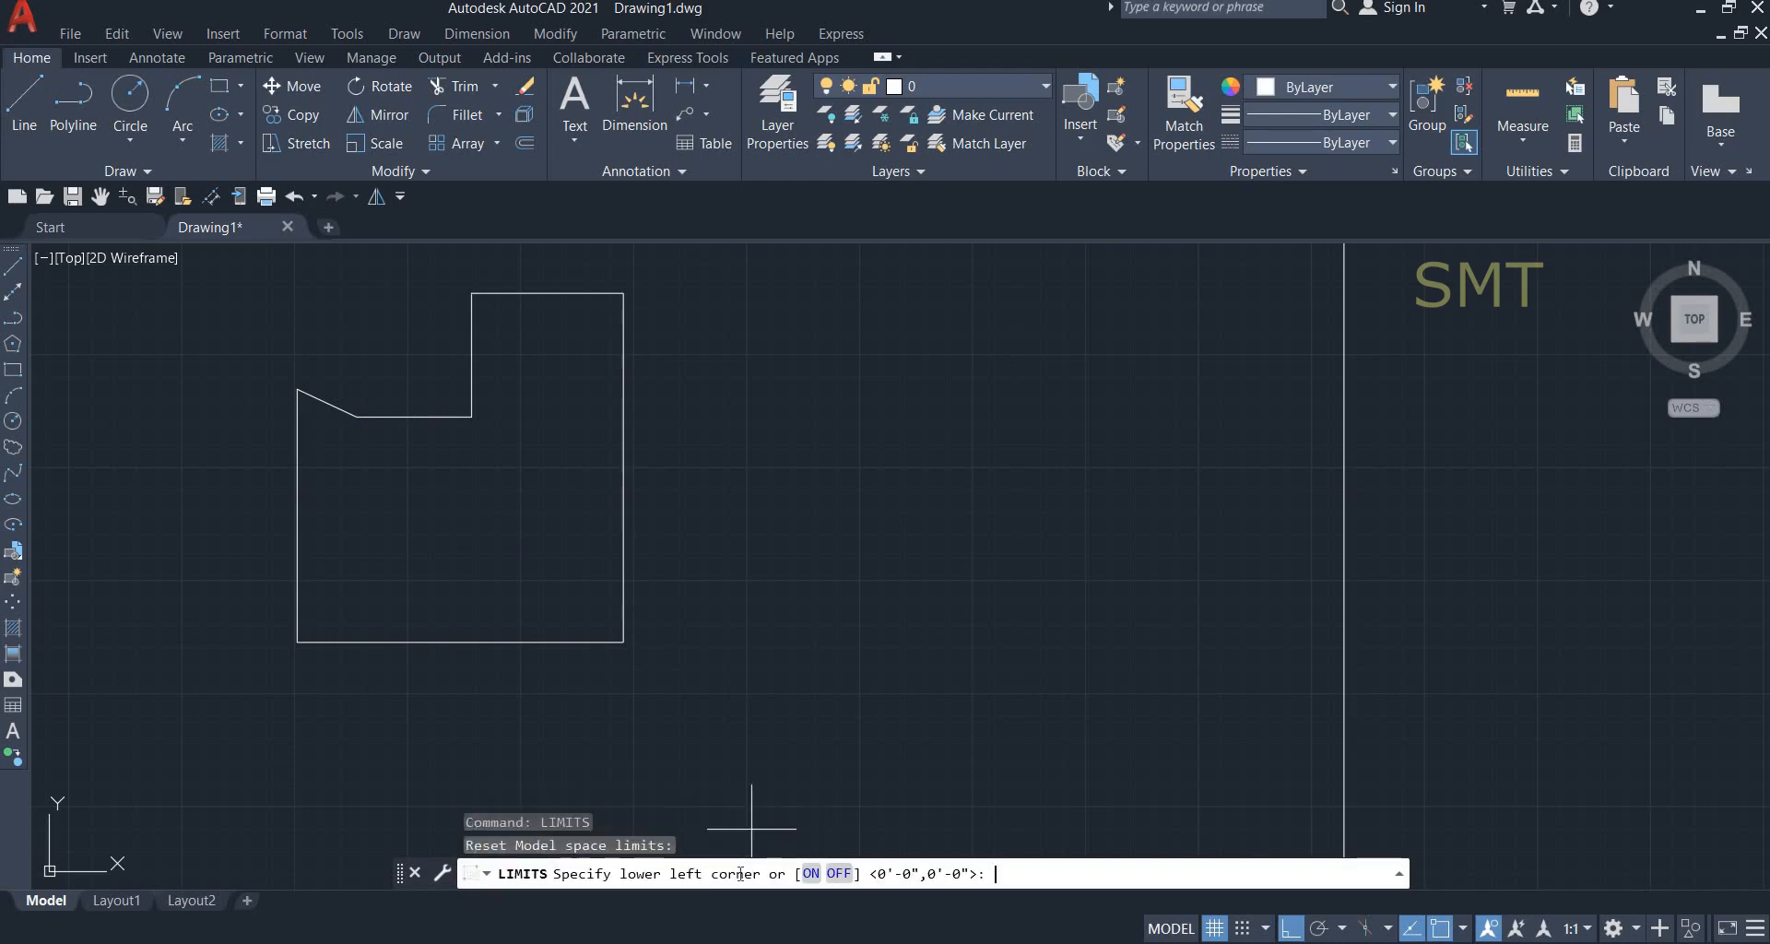
{"action": "left_click", "coordinate": [839, 873]}
Draw a closed, roughly rectangular line outline with a sloped upper-left corner outside the limits, overlapping the long horizontal shape.
{"action": "scroll", "coordinate": [829, 599], "scroll_direction": "down", "scroll_amount": 4}
{"action": "middle_click_drag", "start_coordinate": [869, 521], "coordinate": [645, 646]}
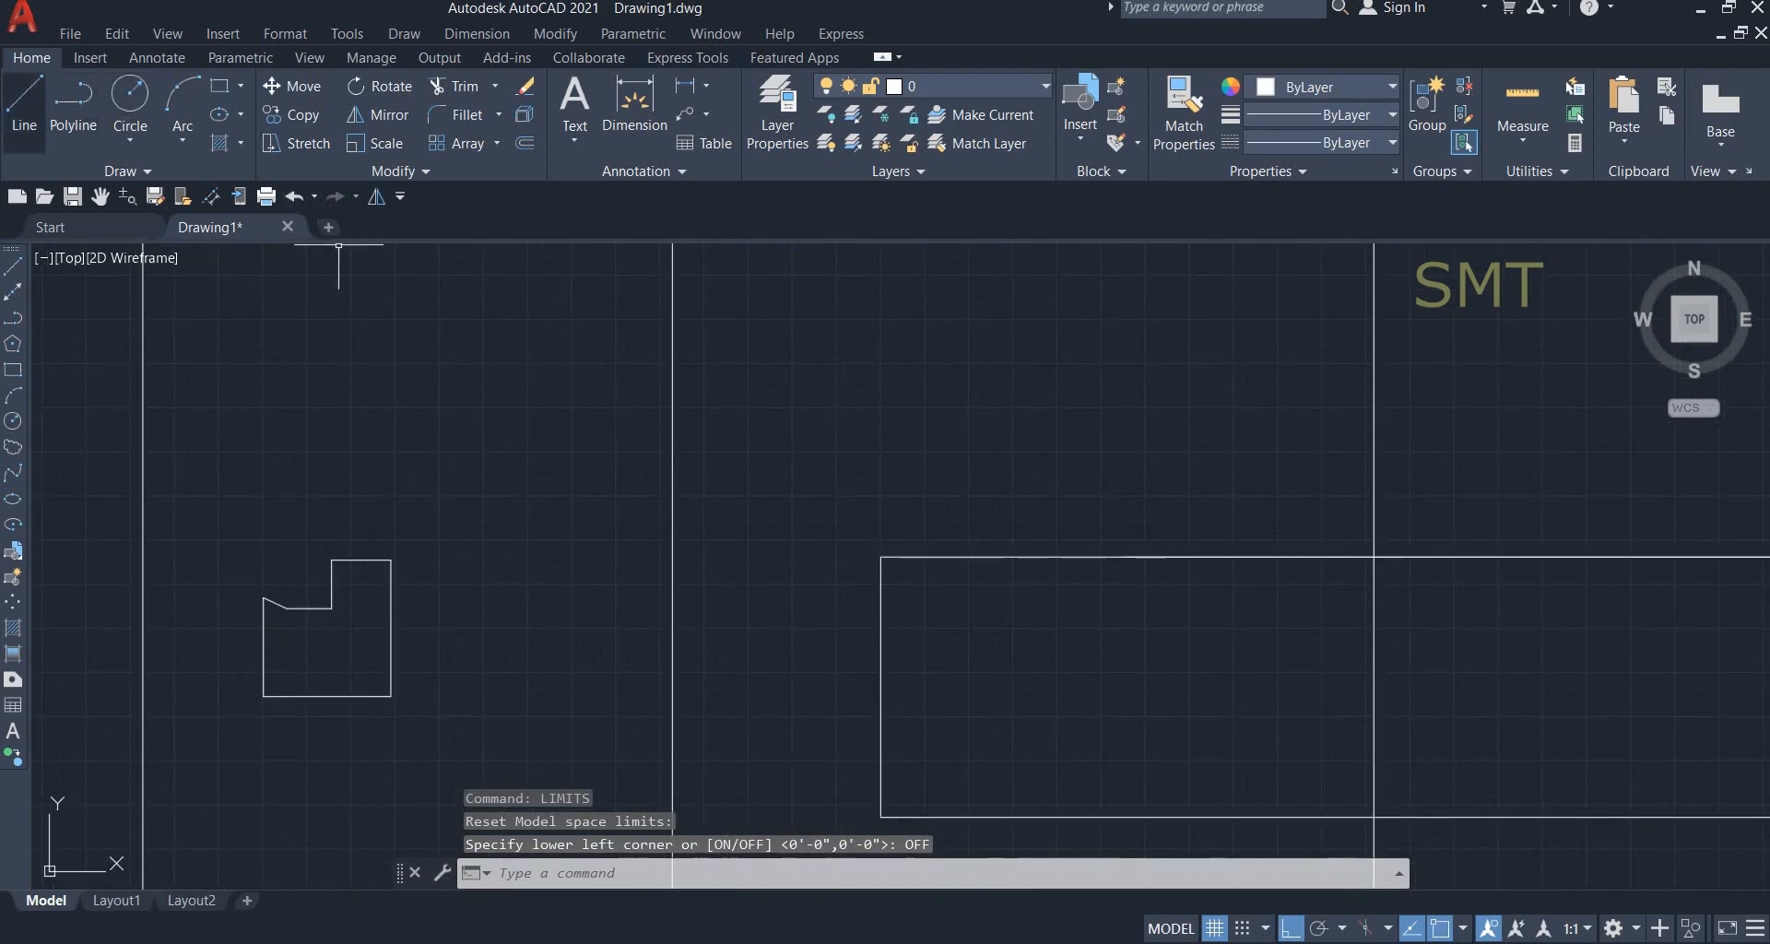
{"action": "left_click", "coordinate": [775, 424]}
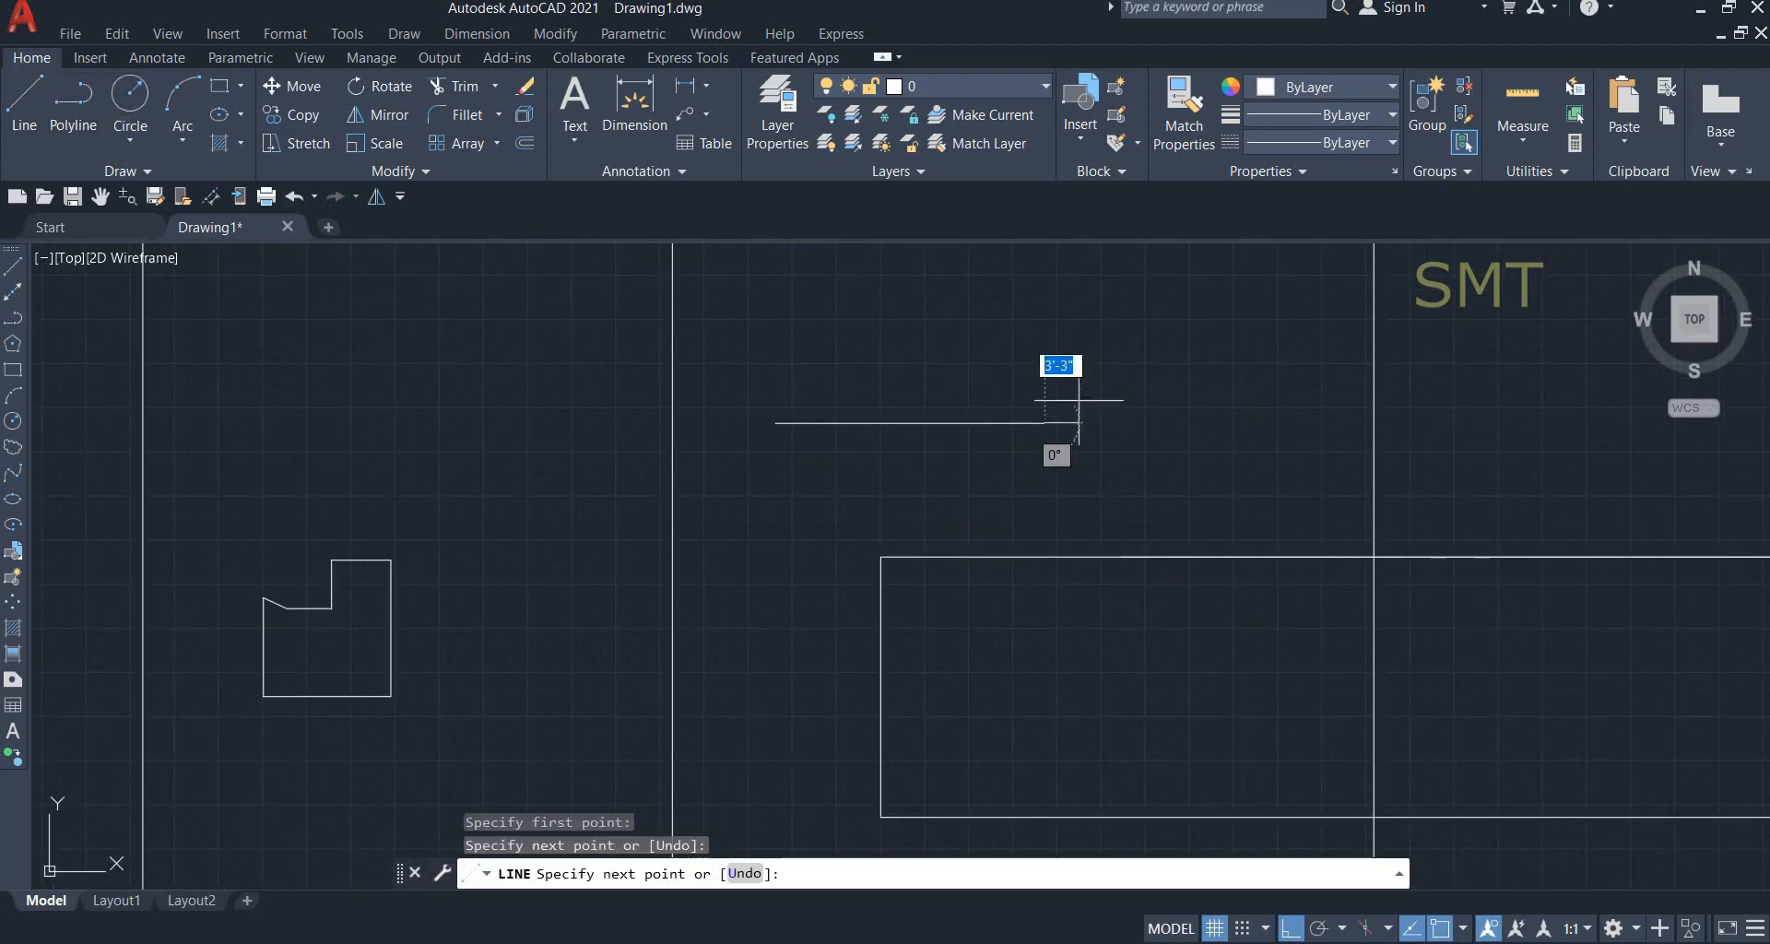
{"action": "left_click", "coordinate": [1045, 423]}
{"action": "left_click", "coordinate": [1044, 628]}
{"action": "left_click", "coordinate": [722, 627]}
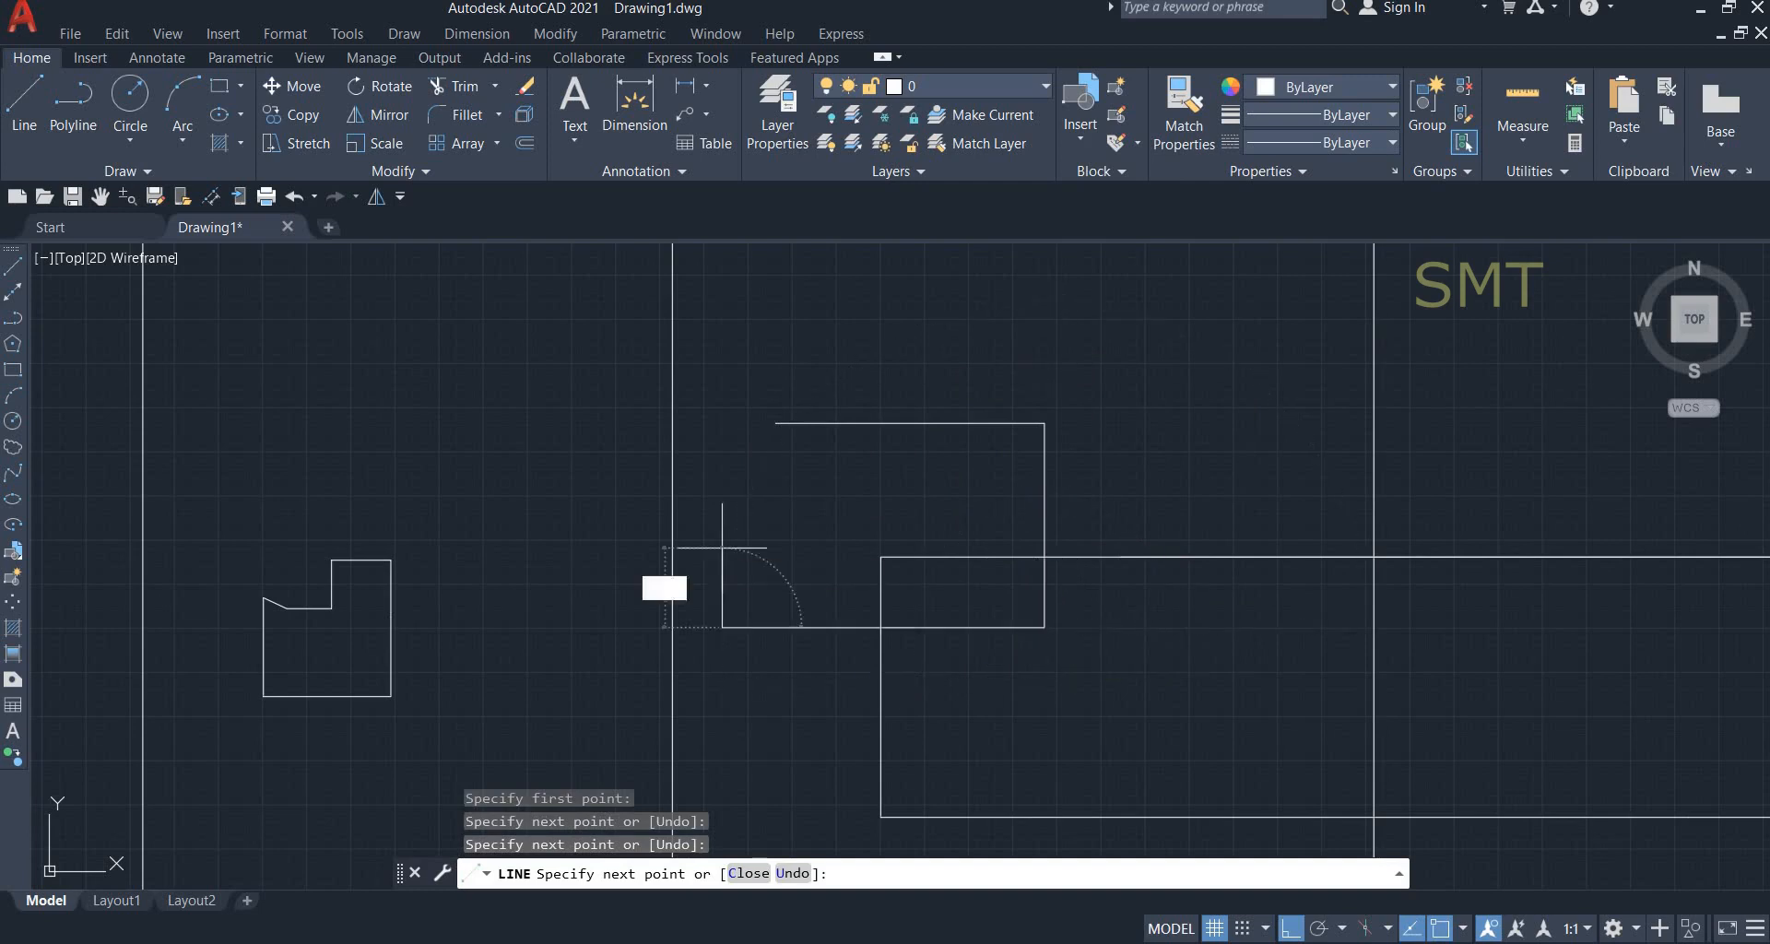
{"action": "left_click", "coordinate": [759, 408]}
{"action": "left_click", "coordinate": [775, 423]}
{"action": "right_click", "coordinate": [782, 500]}
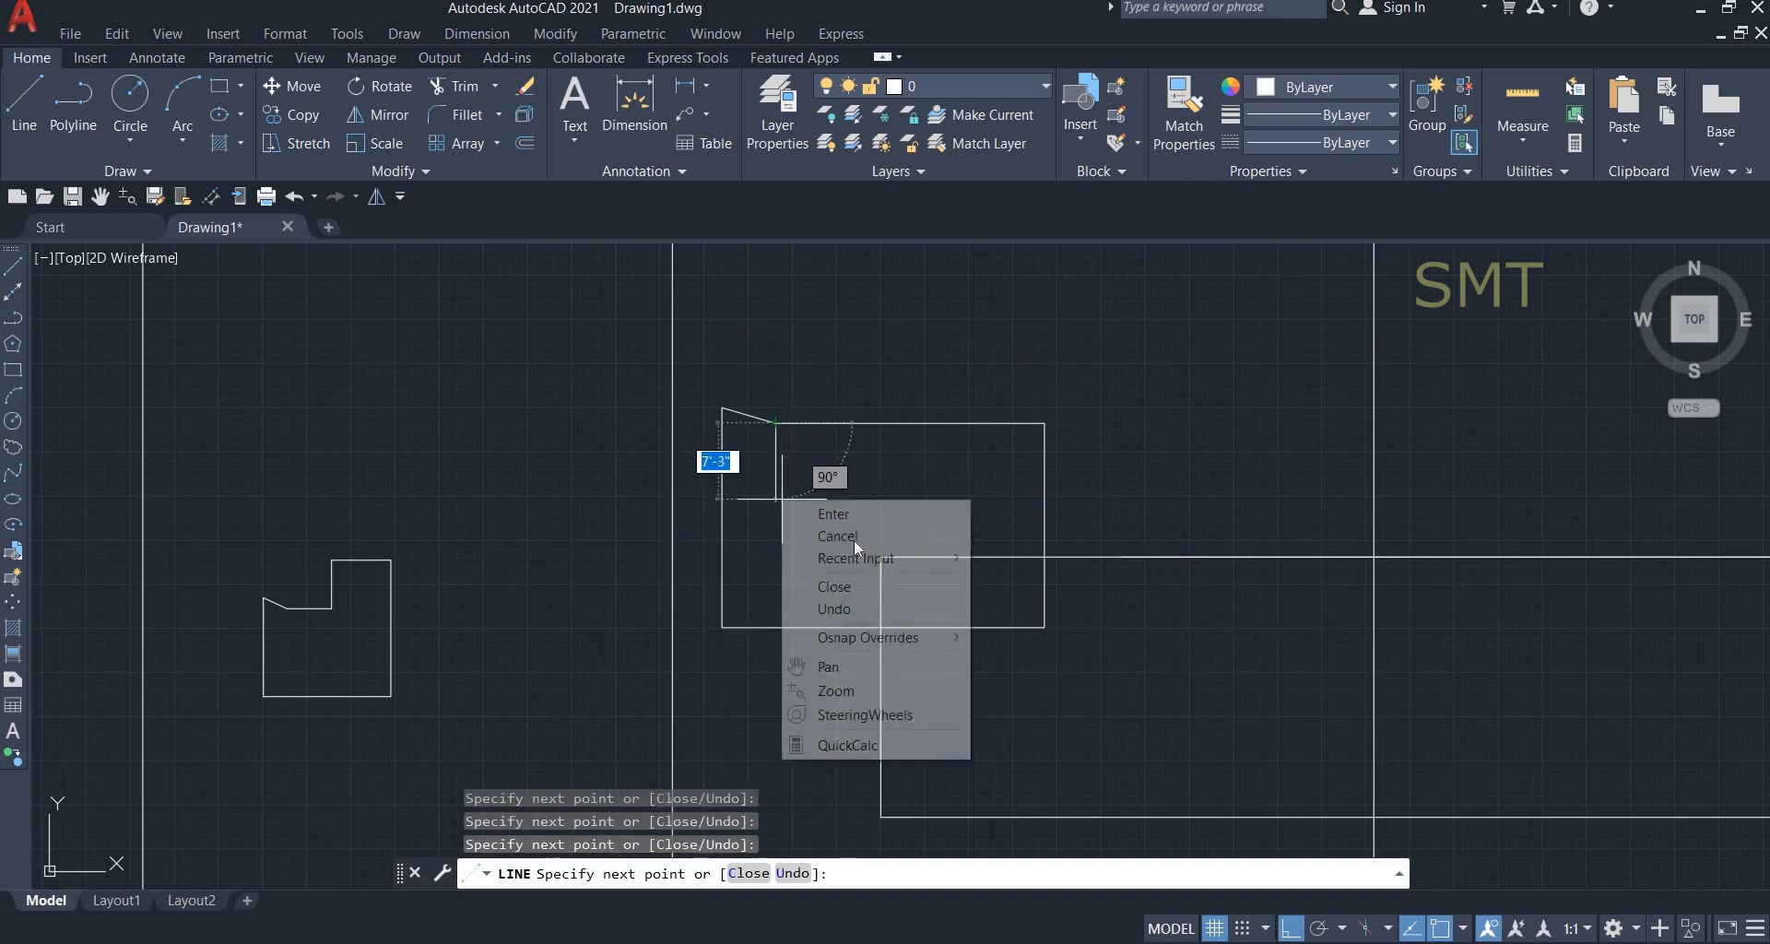
{"action": "left_click", "coordinate": [853, 539]}
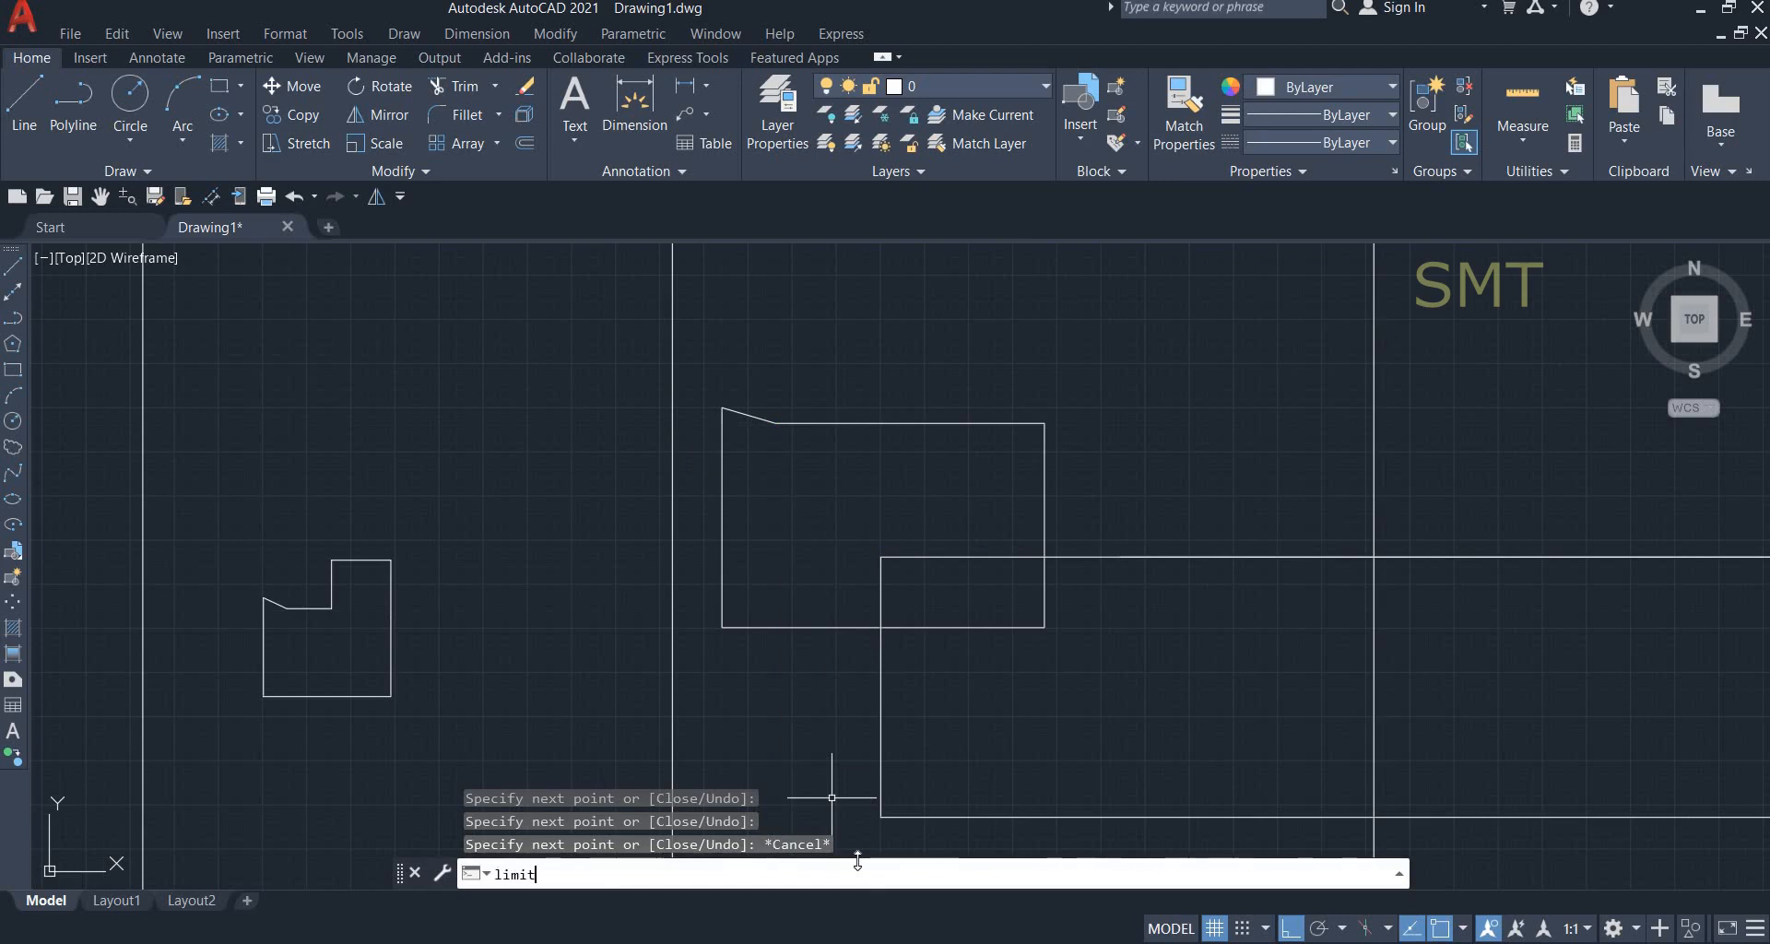
Turn limits checking back on with the LIMITS command.
{"action": "key", "text": "Return"}
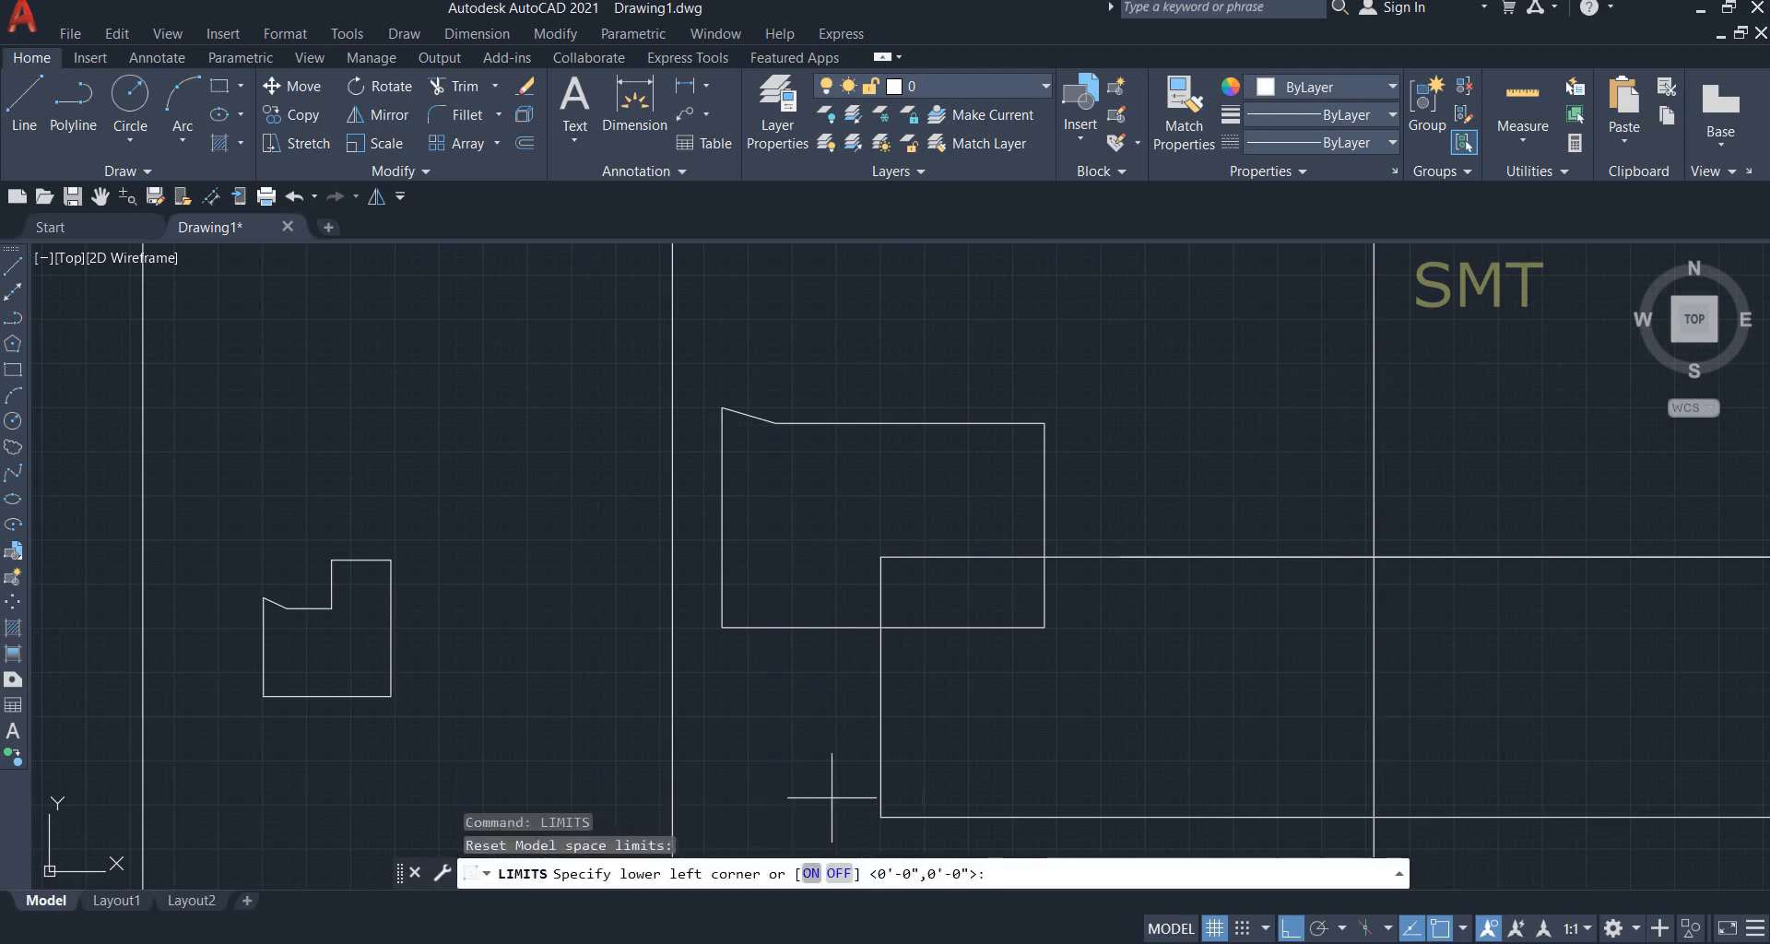
{"action": "left_click", "coordinate": [810, 873]}
{"action": "left_click", "coordinate": [1056, 278]}
{"action": "left_click", "coordinate": [1154, 333]}
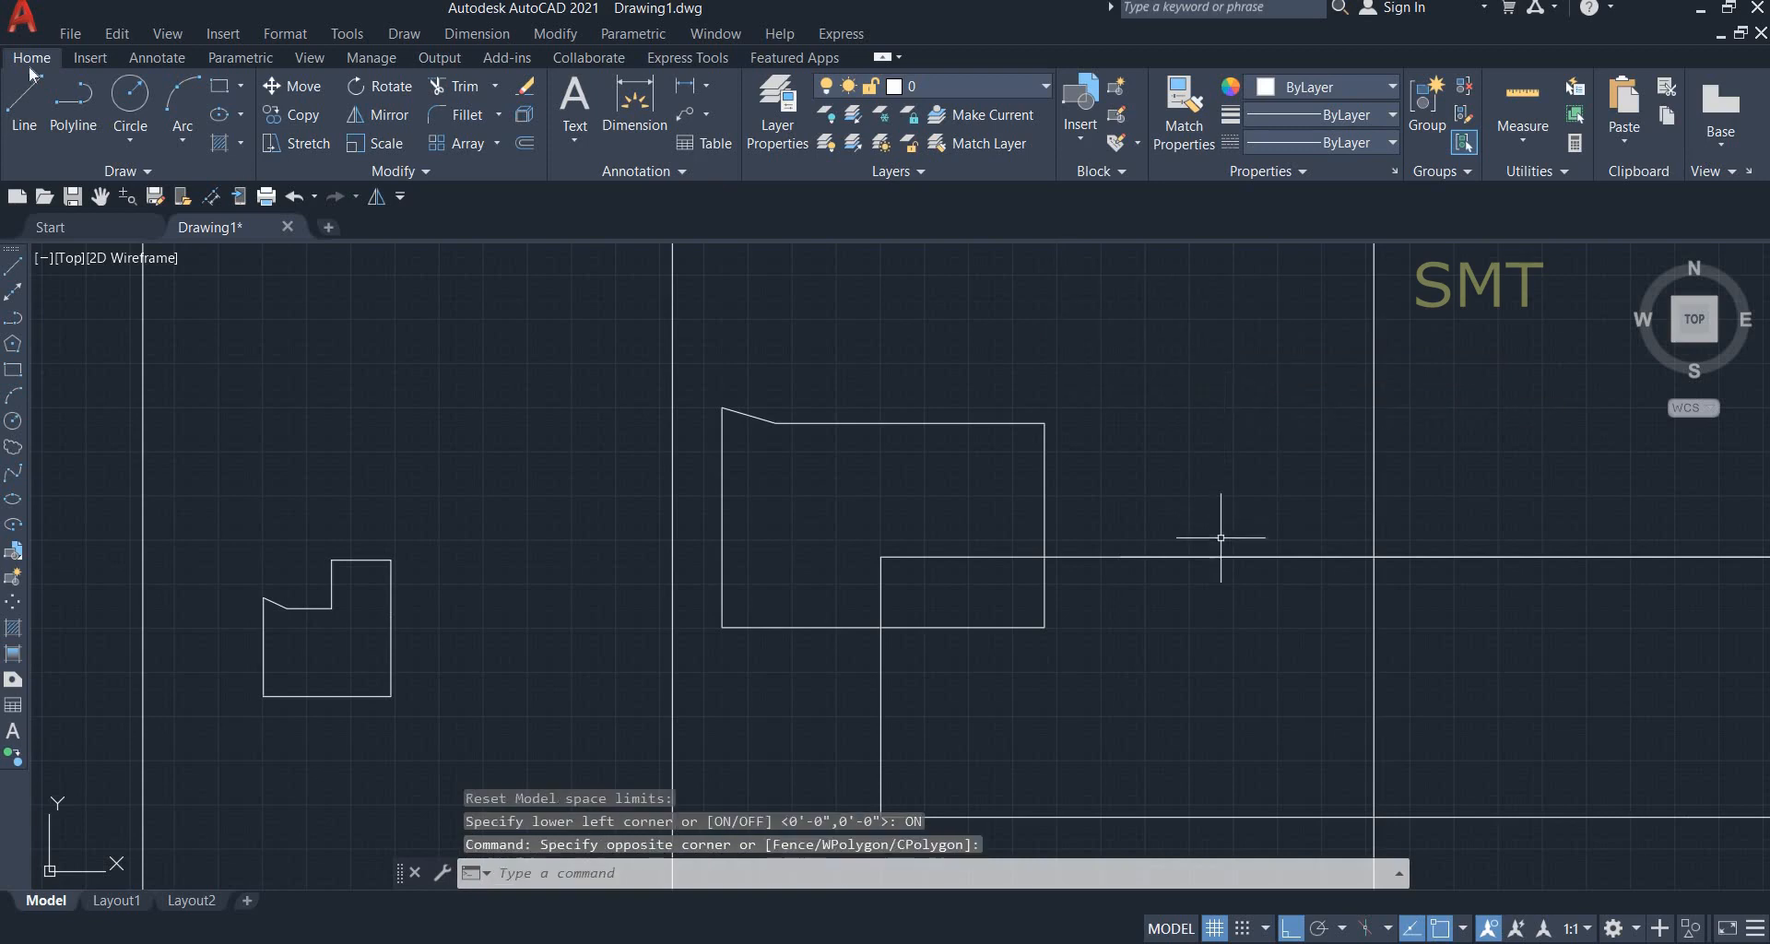
Try to start a rectangle at points outside the limits, and draw a small rectangle inside the notched outline.
{"action": "type", "text": "rec"}
{"action": "key", "text": "Return"}
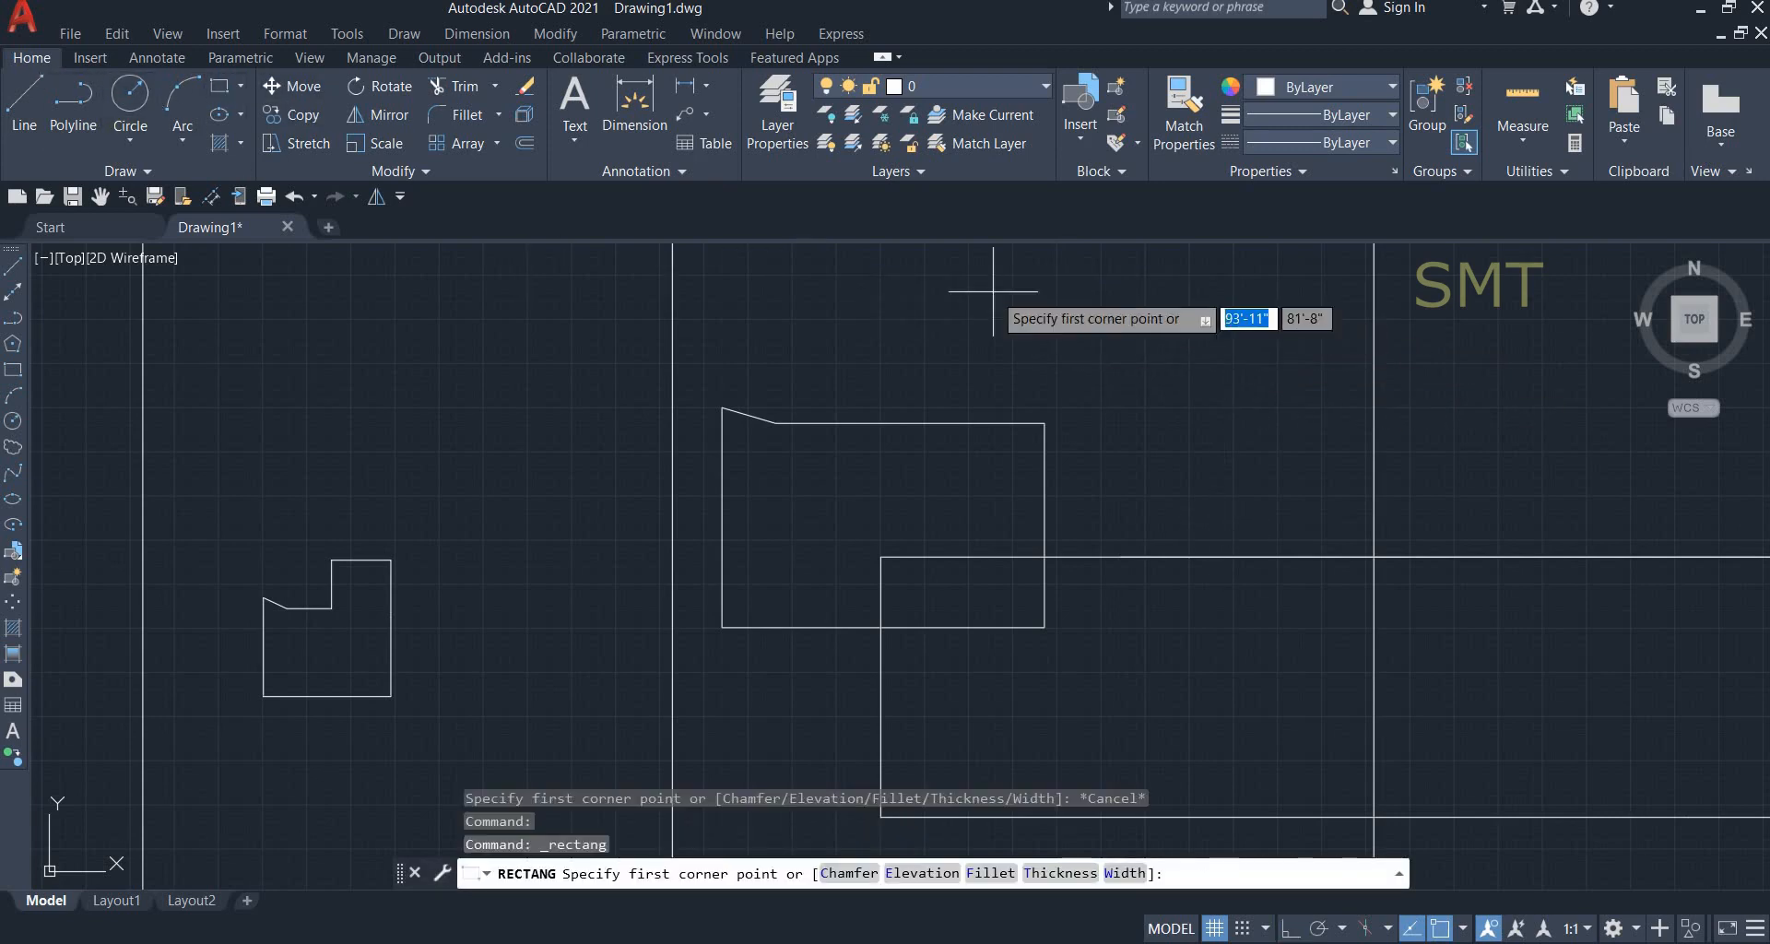
{"action": "left_click", "coordinate": [861, 269]}
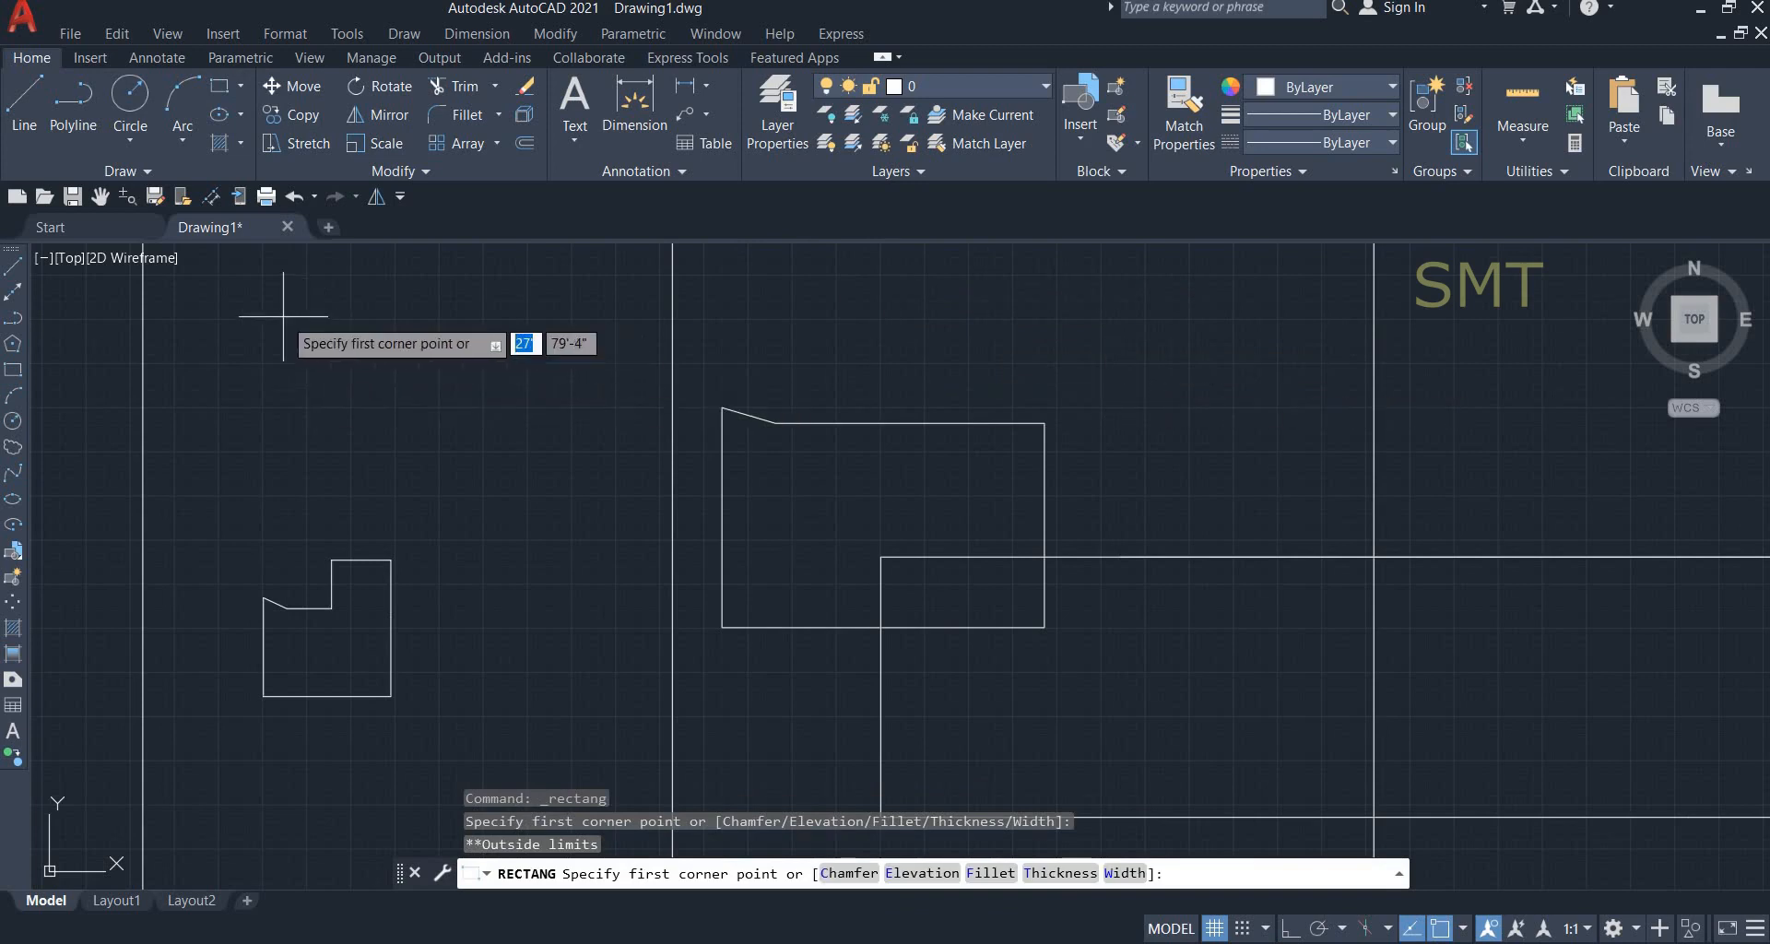
{"action": "left_click", "coordinate": [267, 343]}
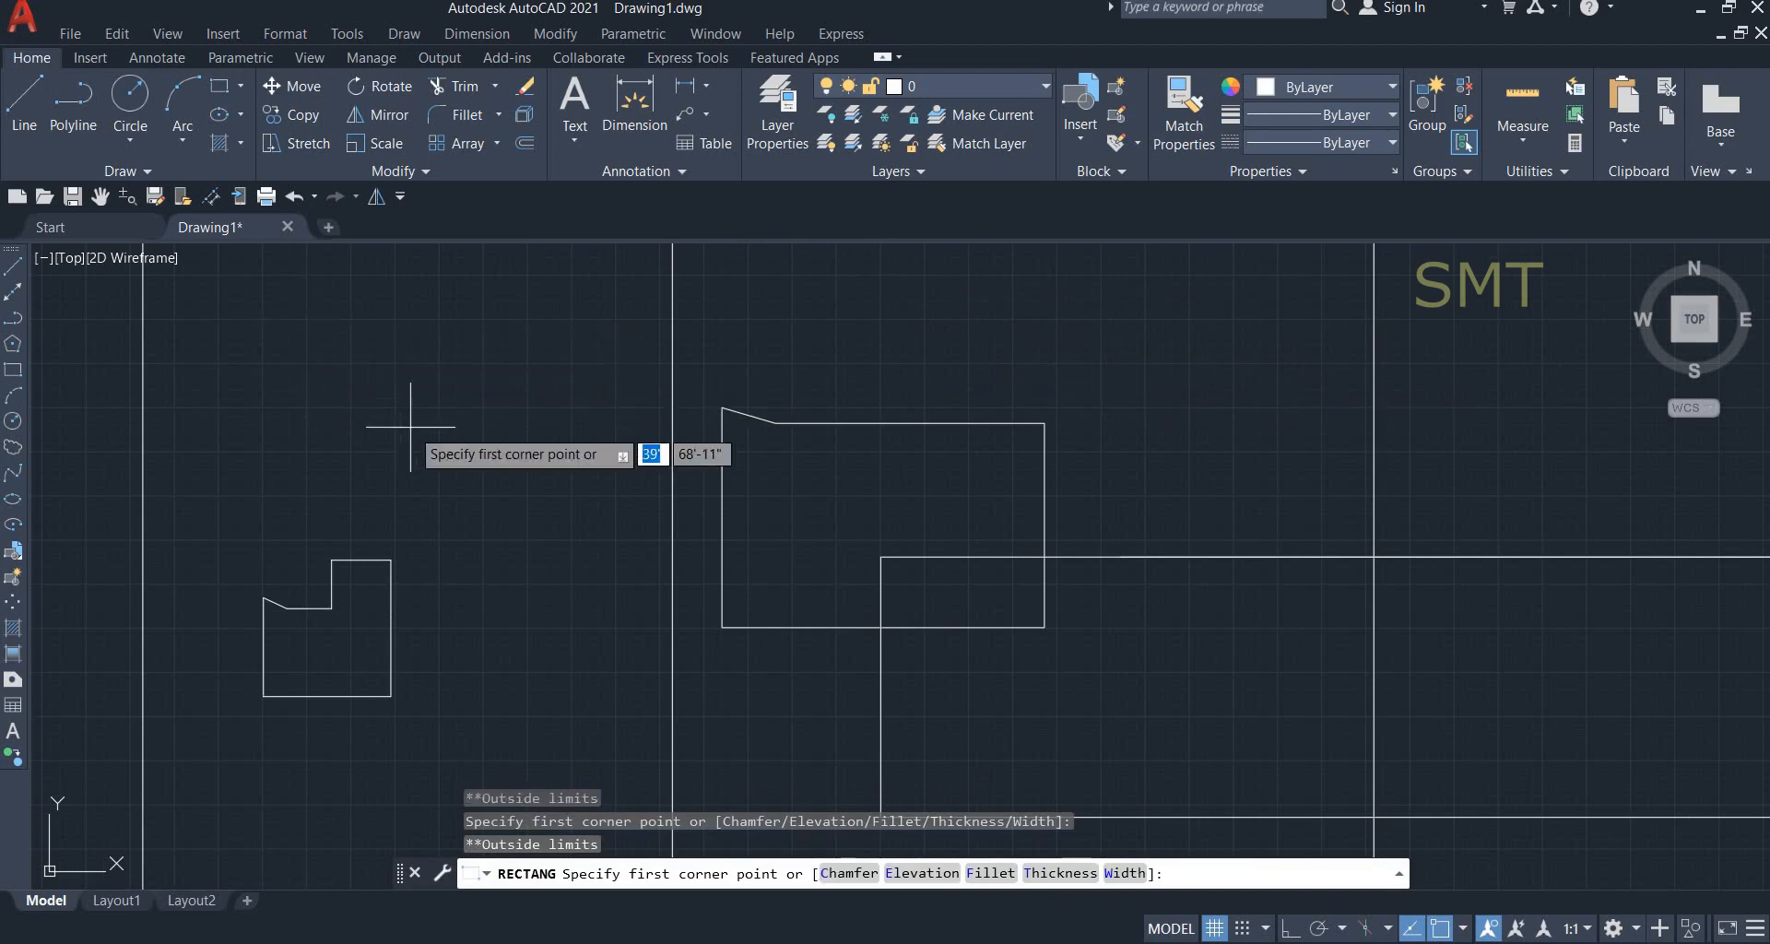
{"action": "left_click", "coordinate": [301, 650]}
{"action": "left_click", "coordinate": [348, 679]}
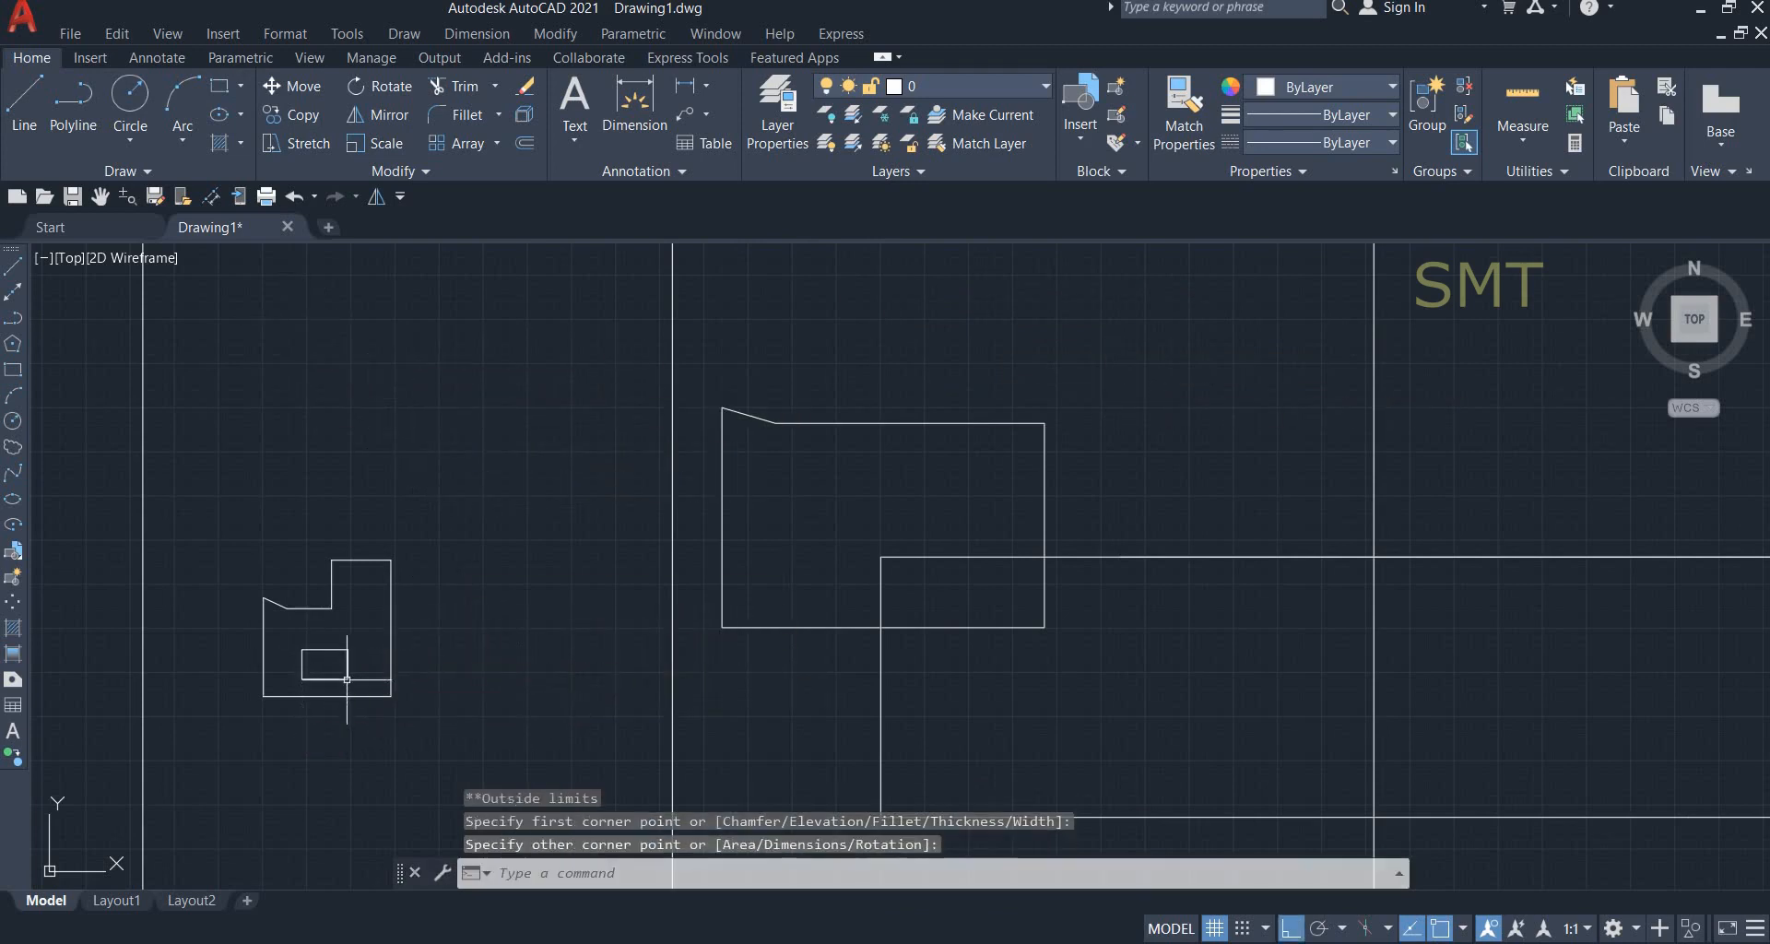
{"action": "scroll", "coordinate": [267, 706], "scroll_direction": "up", "scroll_amount": 2}
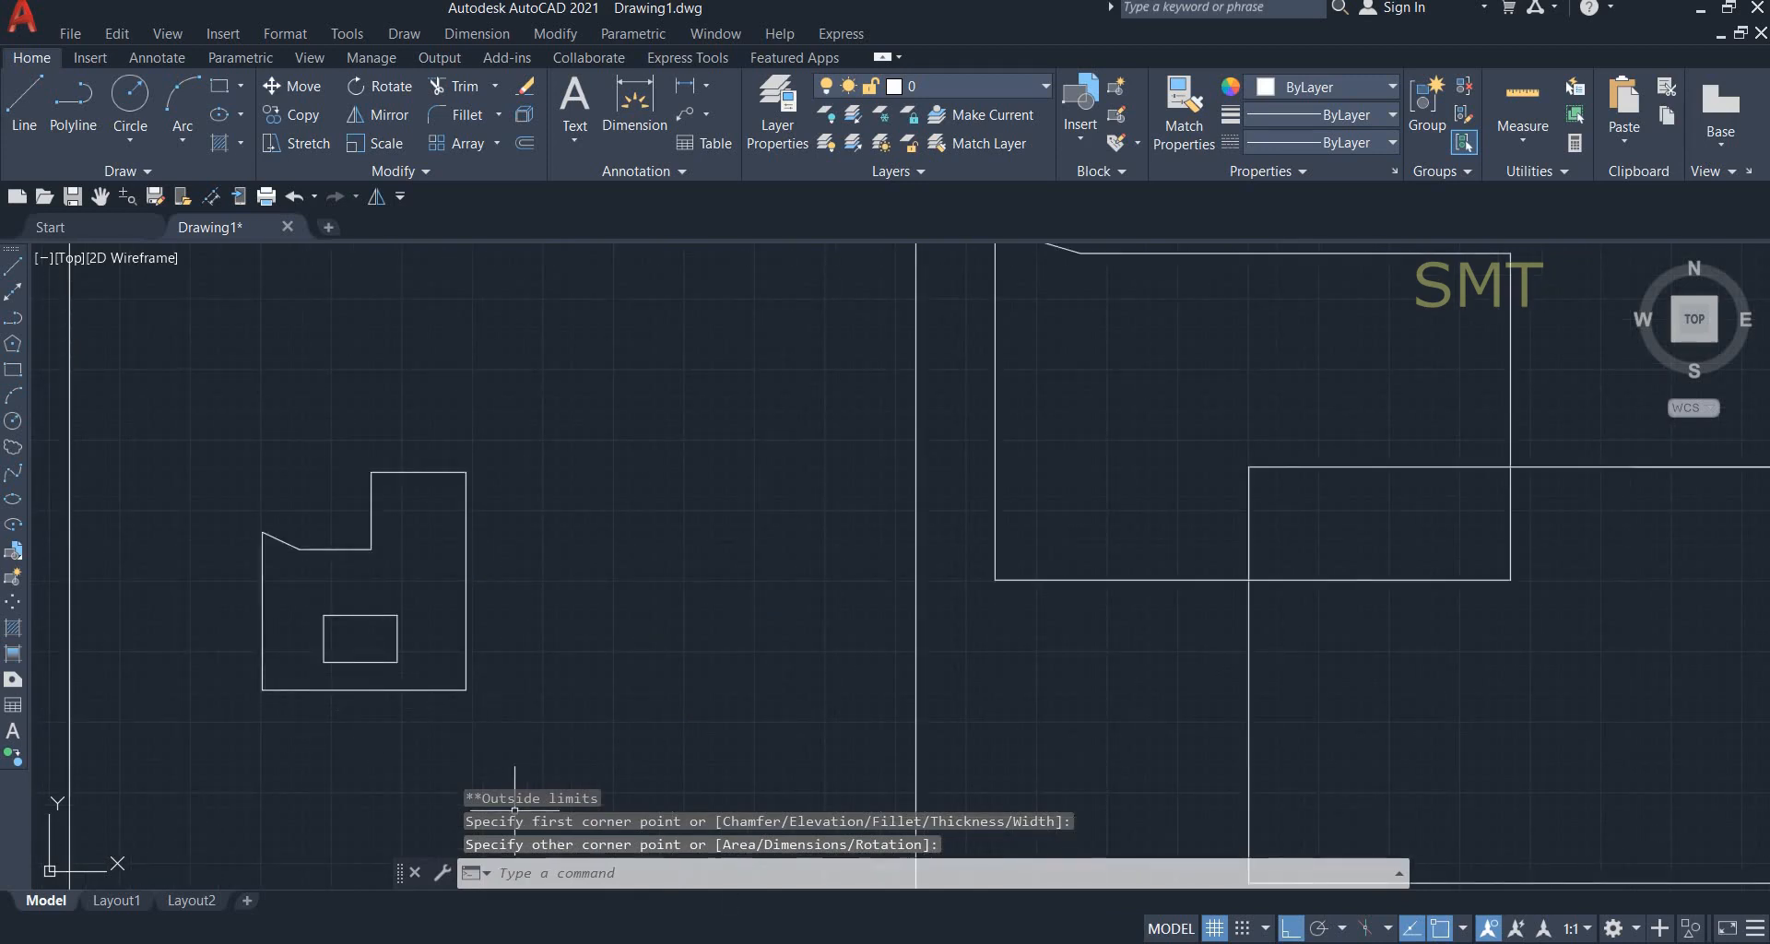